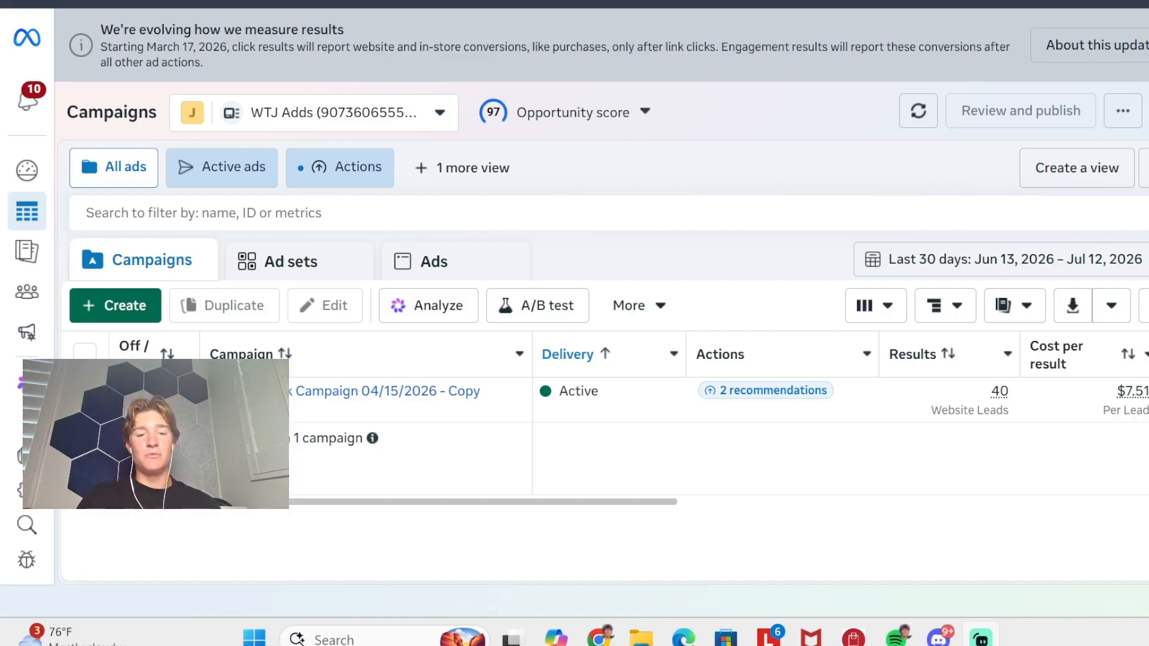
pyautogui.hscroll(3, 988, 468)
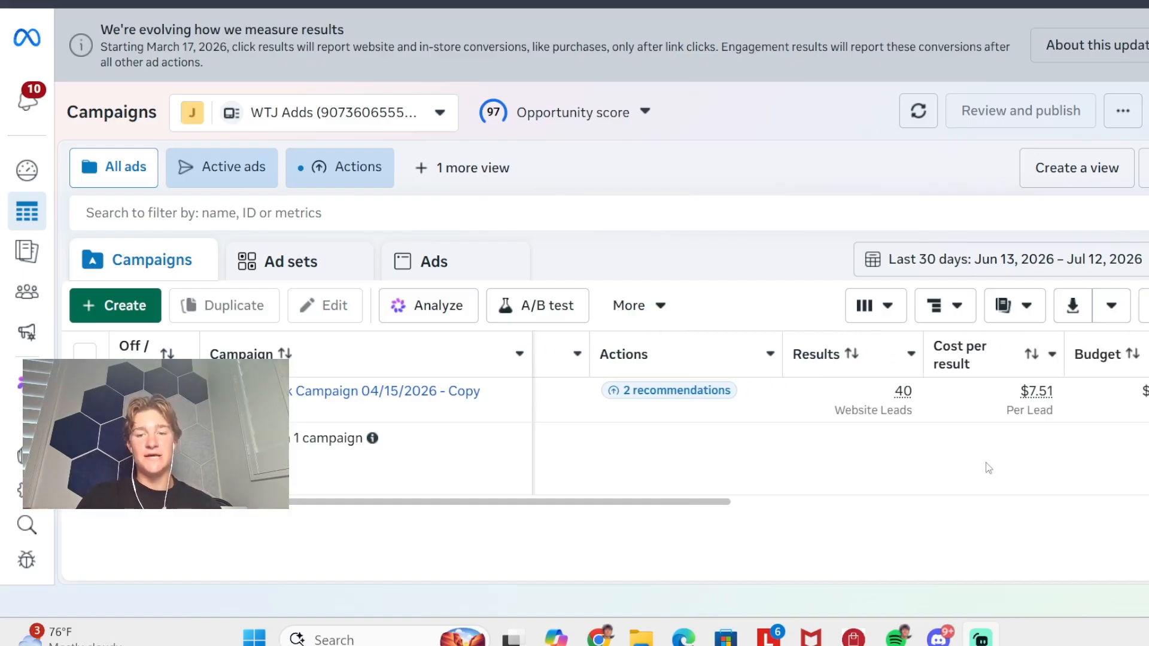
pyautogui.hscroll(1, 988, 468)
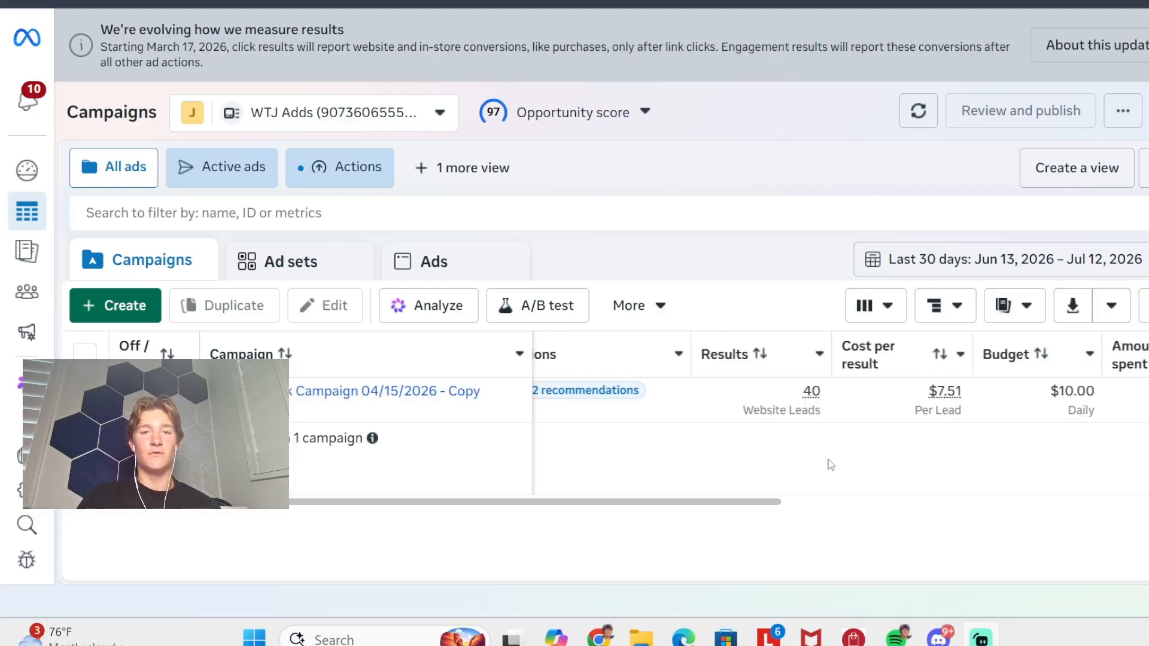
pyautogui.hscroll(-3, 750, 454)
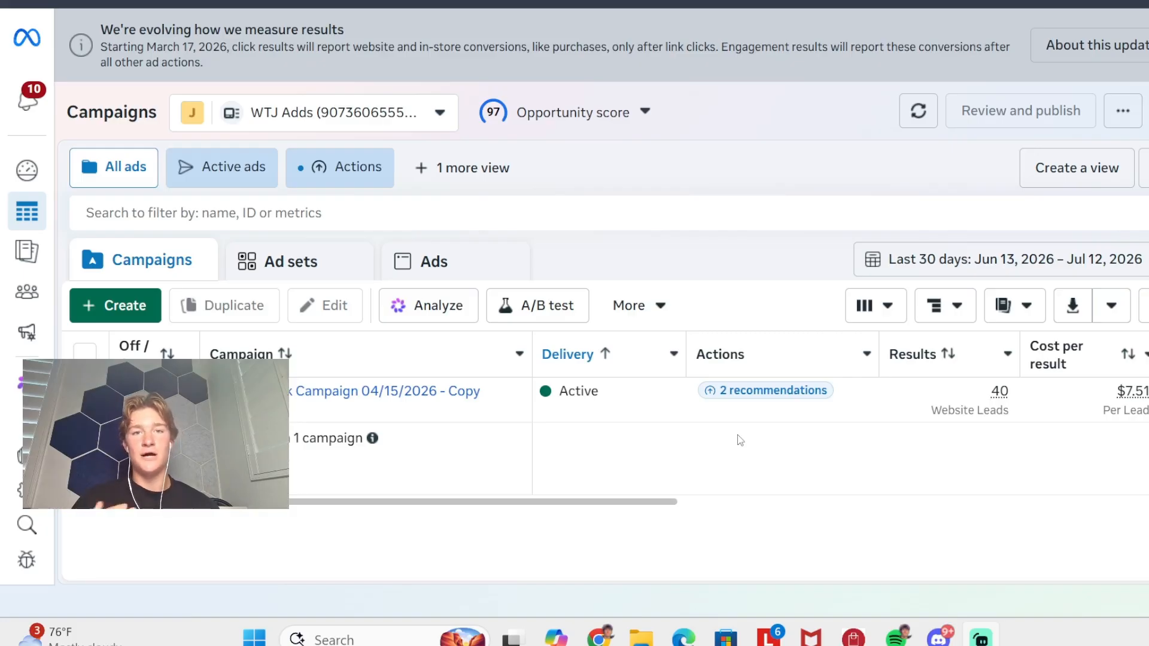
pyautogui.hscroll(1, 1101, 436)
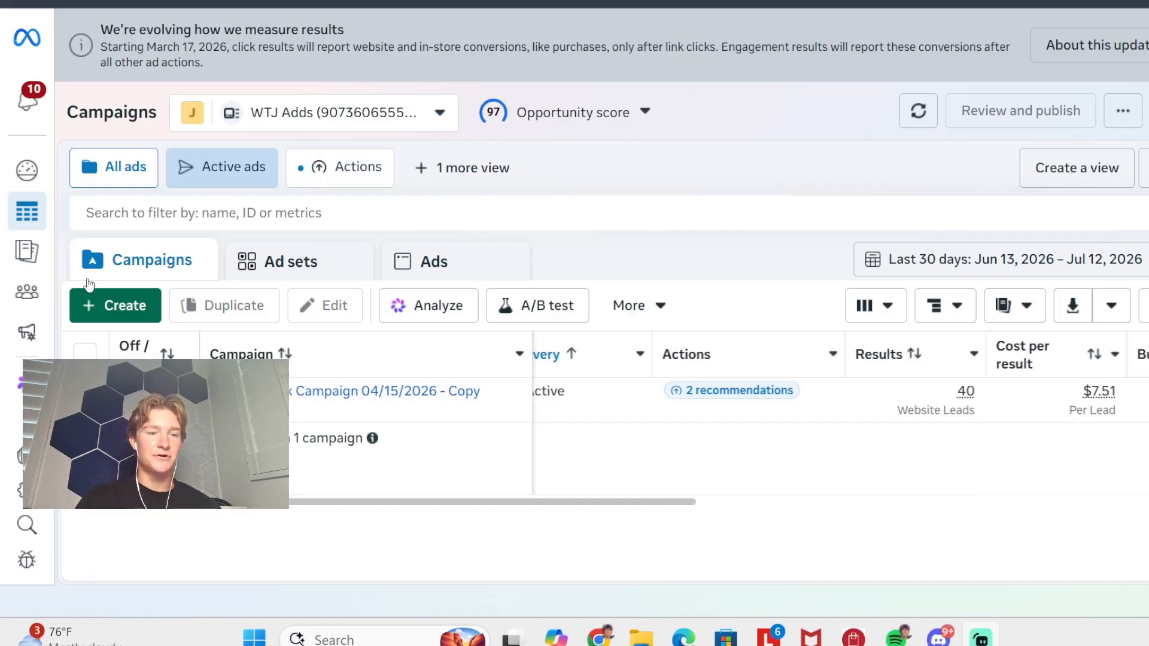
# - Create a new campaign with the Auction buying type and the Leads objective
pyautogui.click(122, 303)
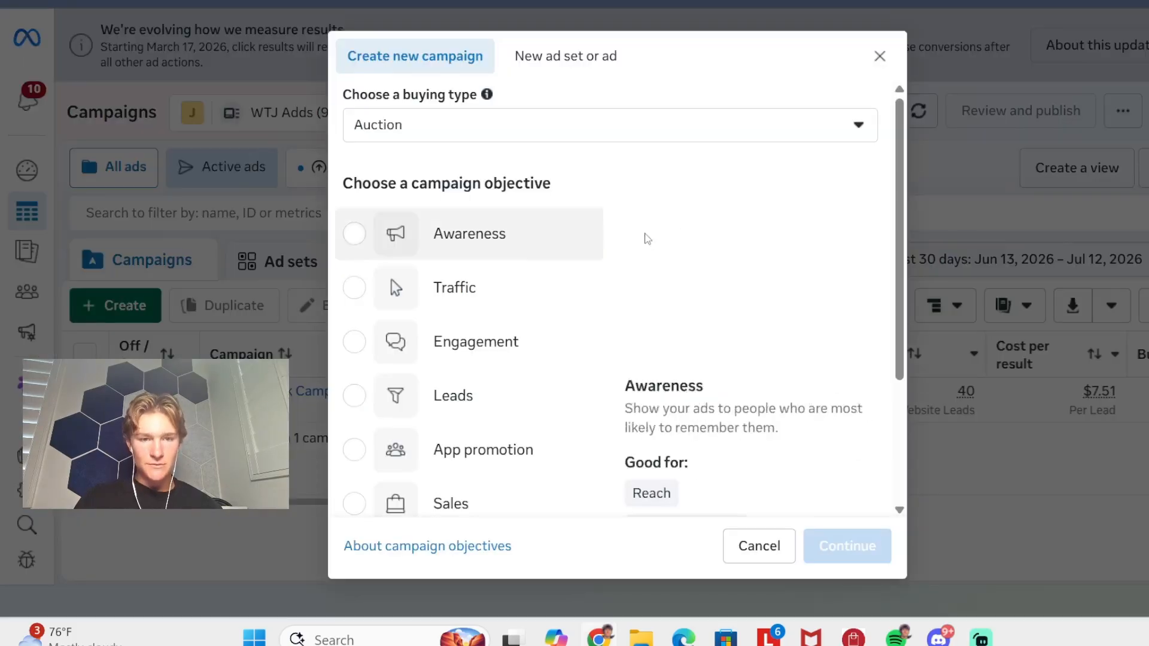
pyautogui.scroll(-1, 413, 291)
pyautogui.click(356, 245)
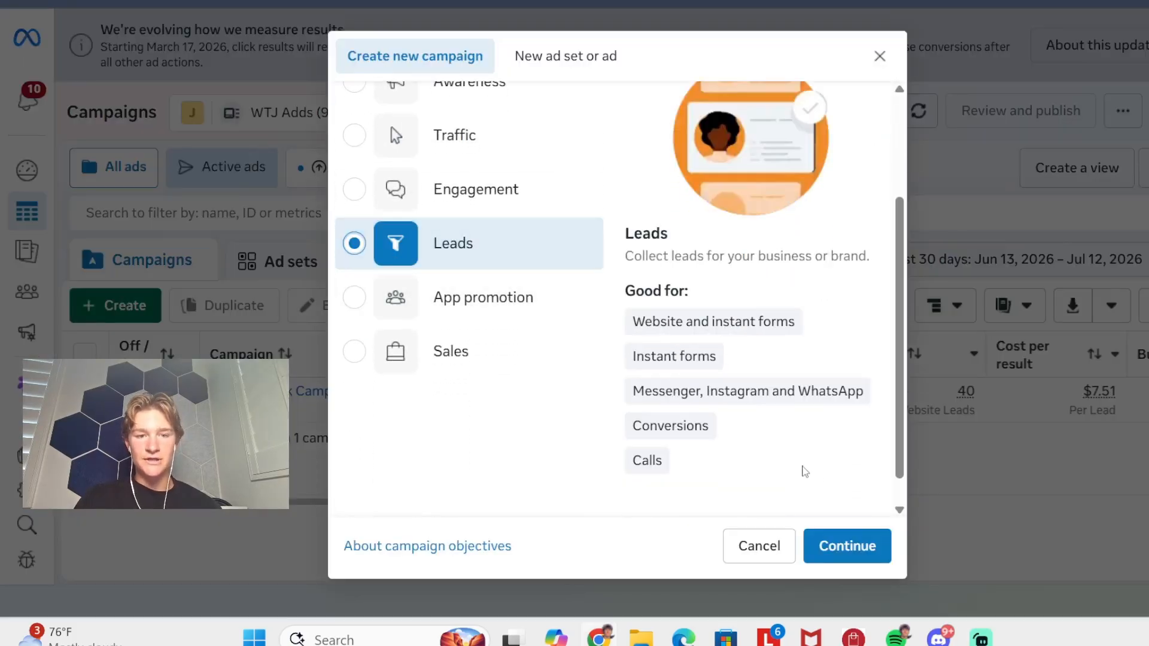
pyautogui.scroll(3, 493, 343)
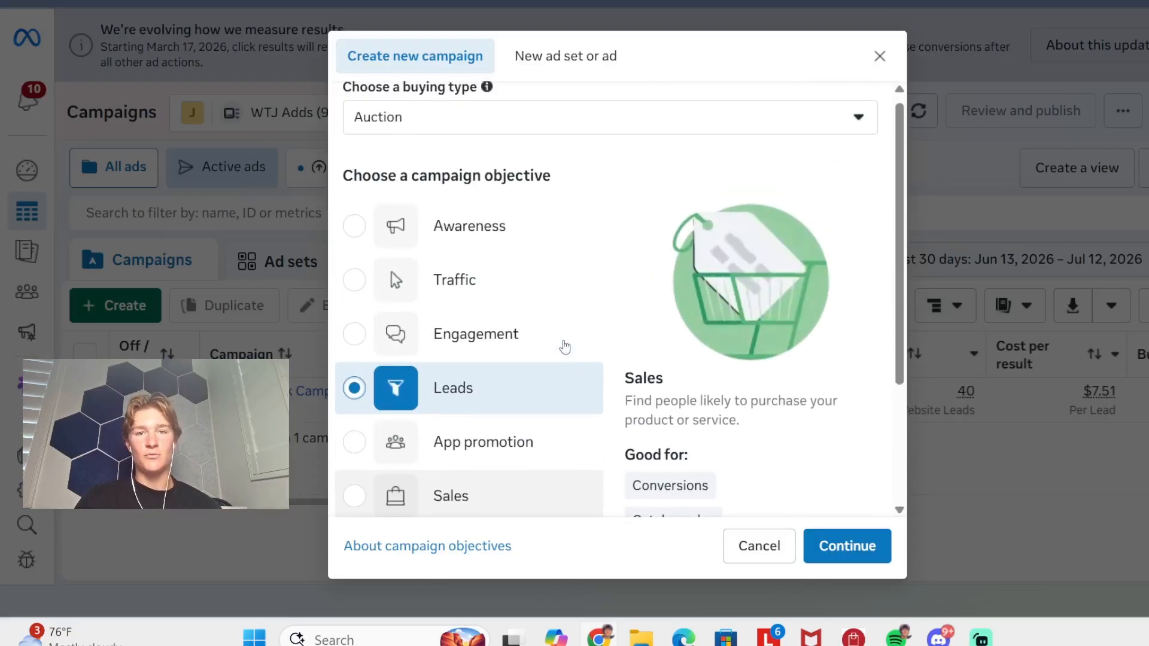
pyautogui.scroll(-1, 564, 345)
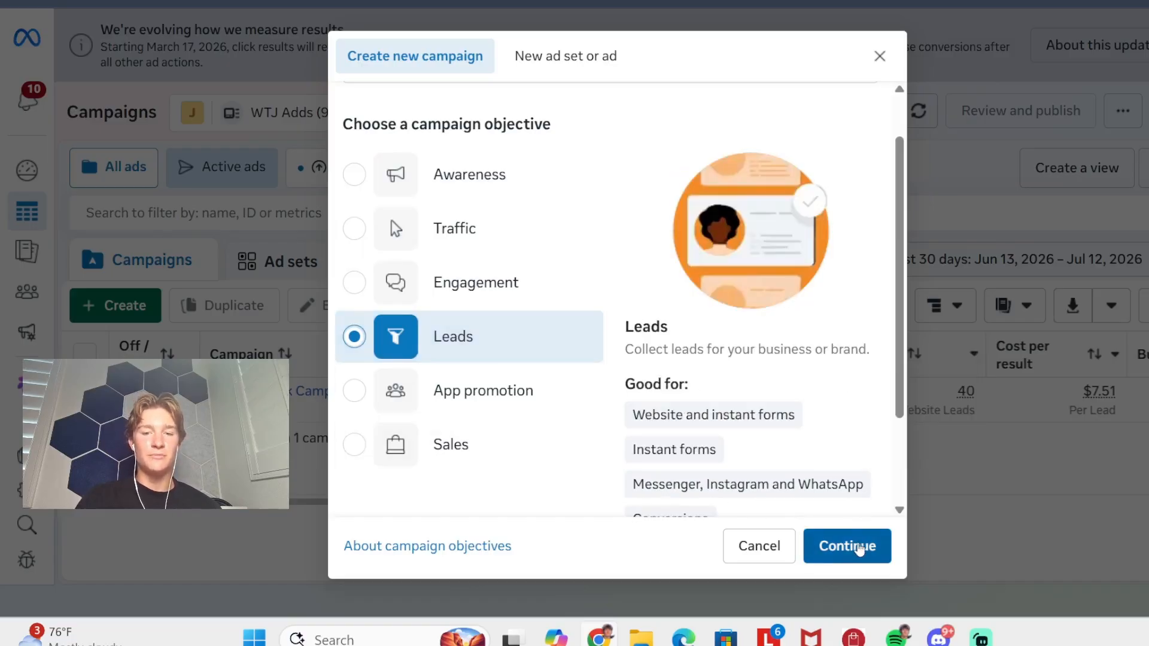
pyautogui.click(859, 548)
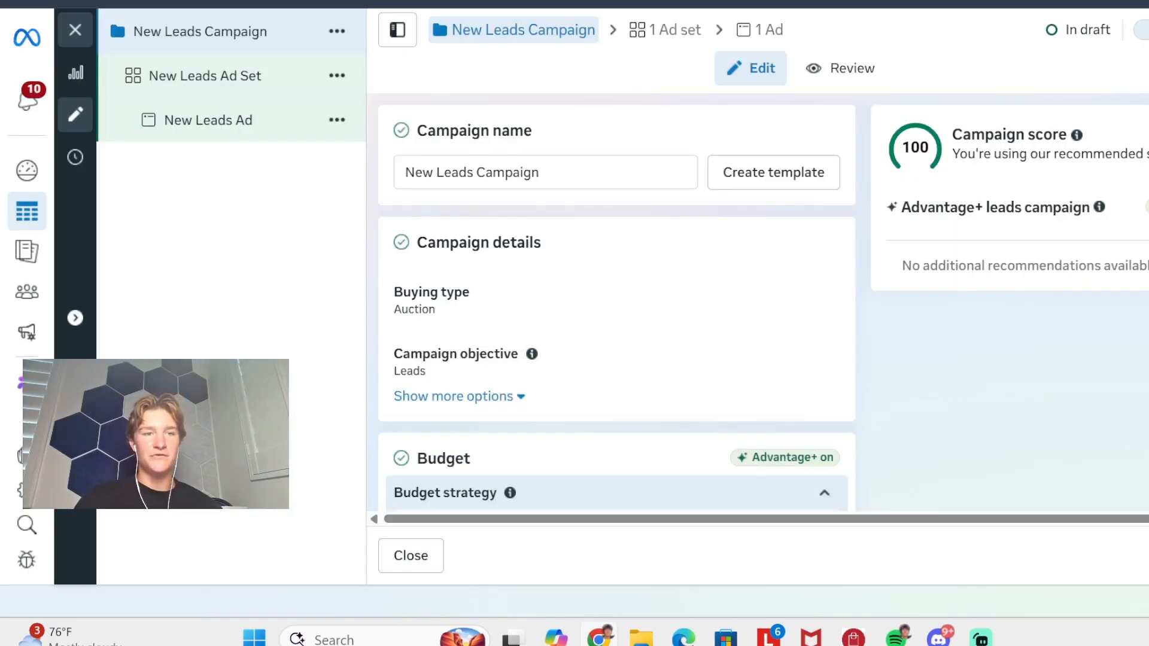
# - Rename the campaign as "New remodeling leads campaign"
pyautogui.click(560, 174)
pyautogui.press('BackSpace')
pyautogui.press('BackSpace')
pyautogui.press('BackSpace')
pyautogui.press('BackSpace')
pyautogui.press('BackSpace')
pyautogui.press('BackSpace')
pyautogui.press('BackSpace')
pyautogui.press('BackSpace')
pyautogui.press('BackSpace')
pyautogui.press('BackSpace')
pyautogui.press('BackSpace')
pyautogui.press('BackSpace')
pyautogui.press('BackSpace')
pyautogui.press('BackSpace')
pyautogui.press('BackSpace')
pyautogui.press('BackSpace')
pyautogui.press('BackSpace')
pyautogui.press('BackSpace')
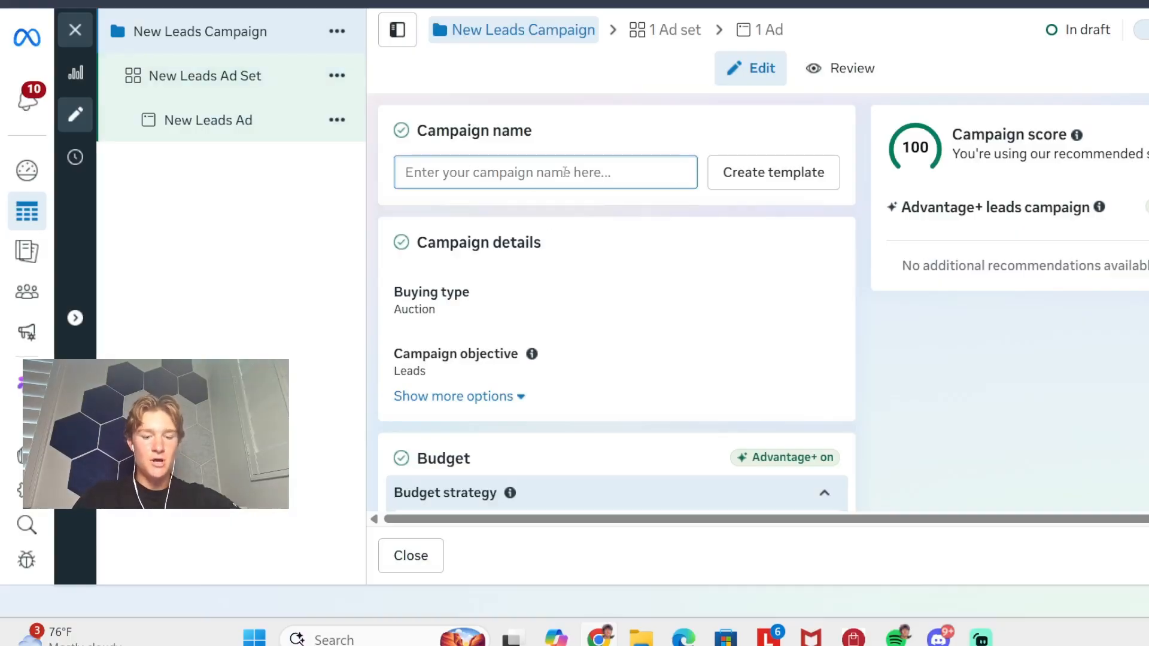
pyautogui.write('New remodel')
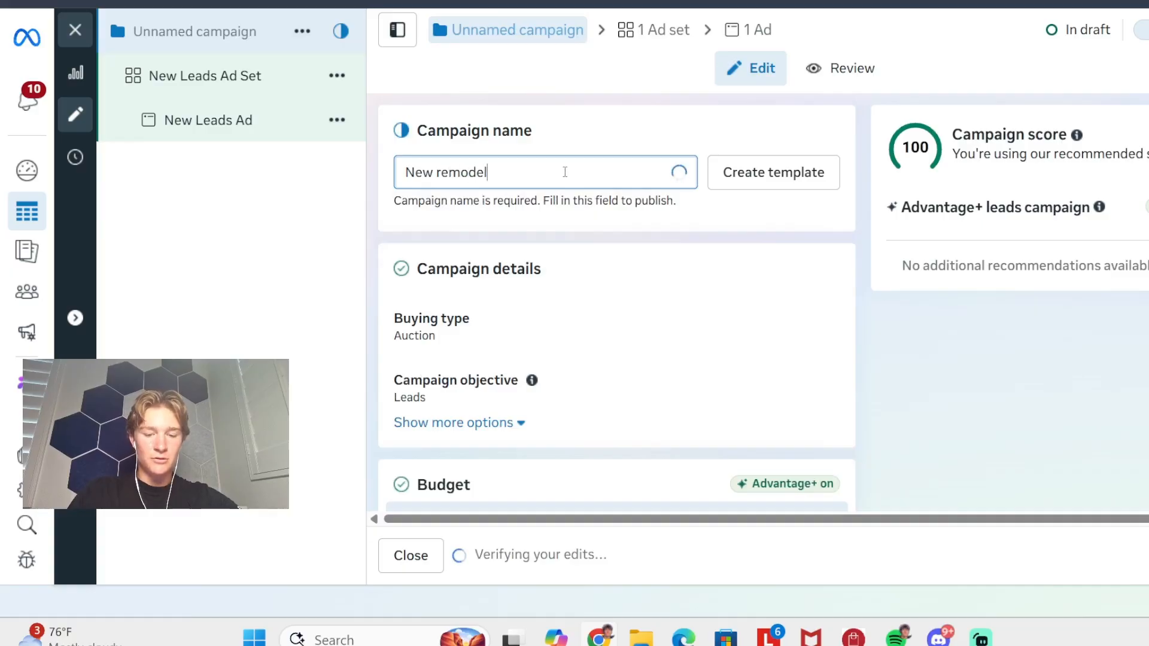
pyautogui.write('ing l')
pyautogui.write('ea')
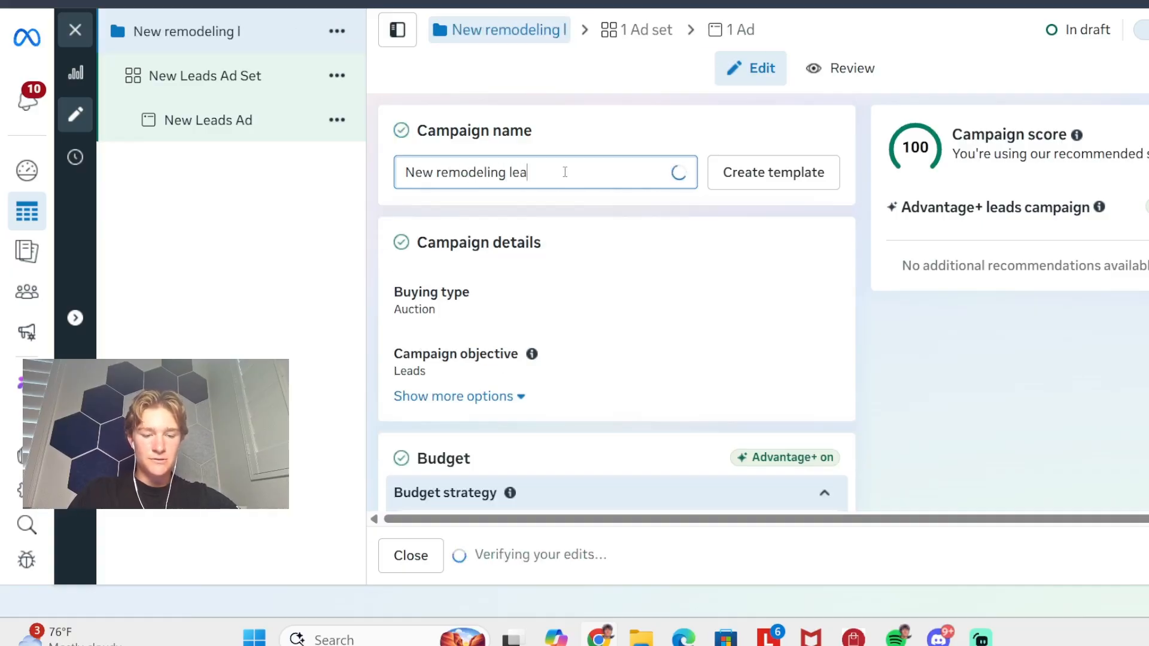
pyautogui.write('ds campaign')
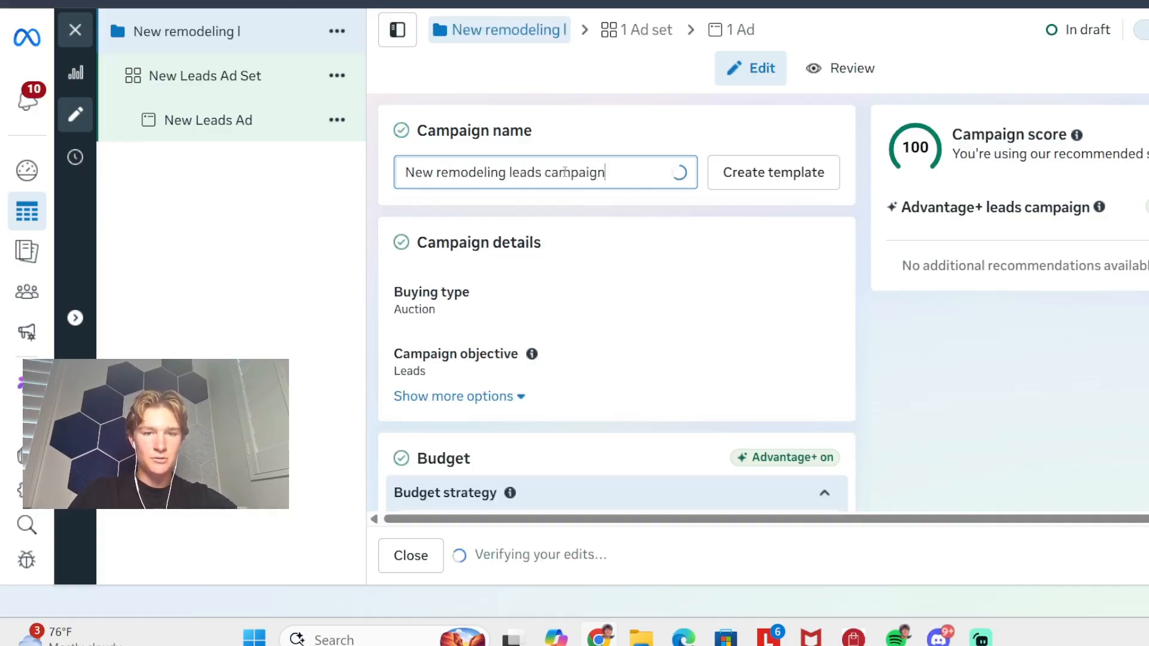
# - Switch the campaign's budget strategy to Ad set budget and turn off sharing budget with other ad sets
pyautogui.scroll(-2, 687, 179)
pyautogui.scroll(3, 584, 221)
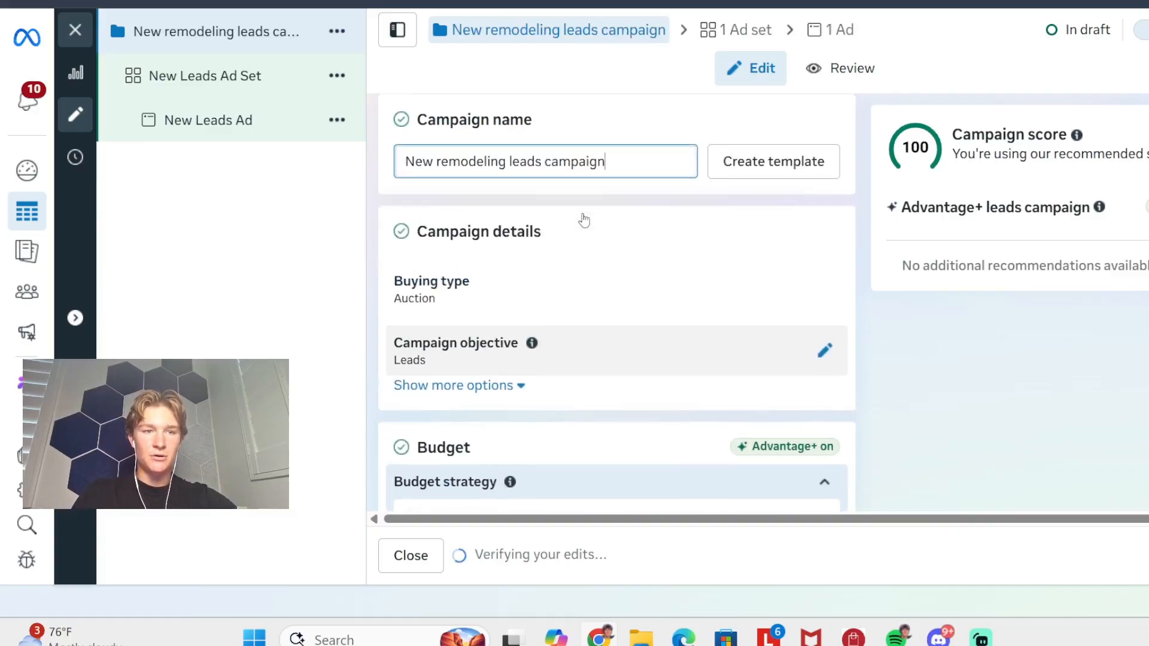
pyautogui.scroll(-4, 583, 197)
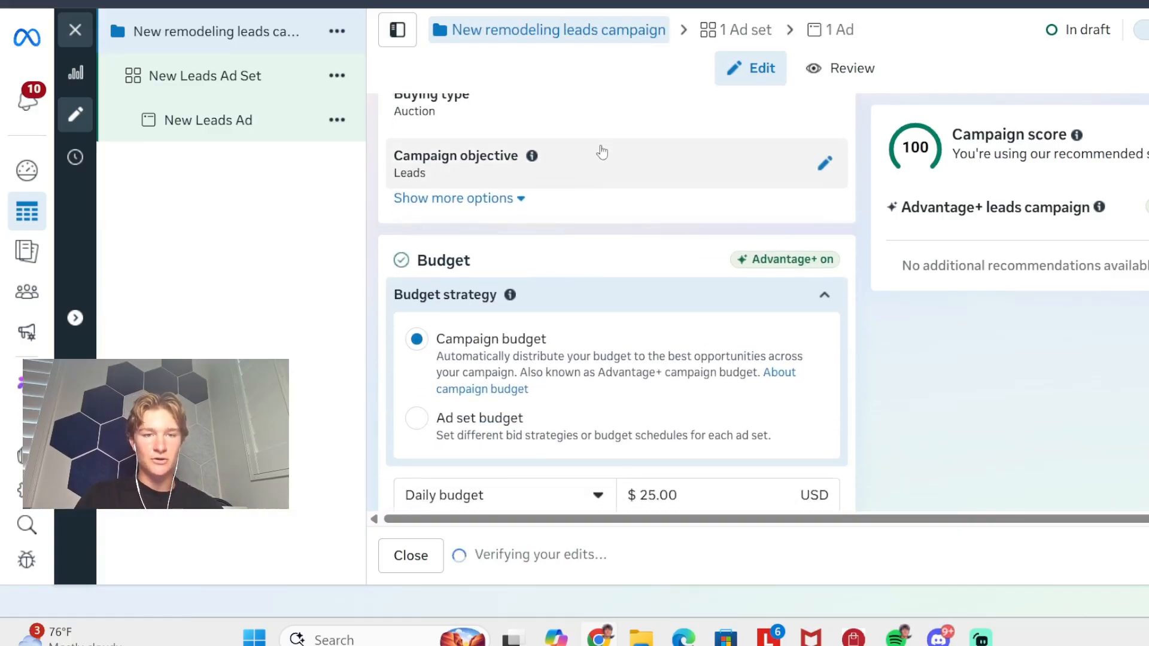
pyautogui.scroll(1, 600, 152)
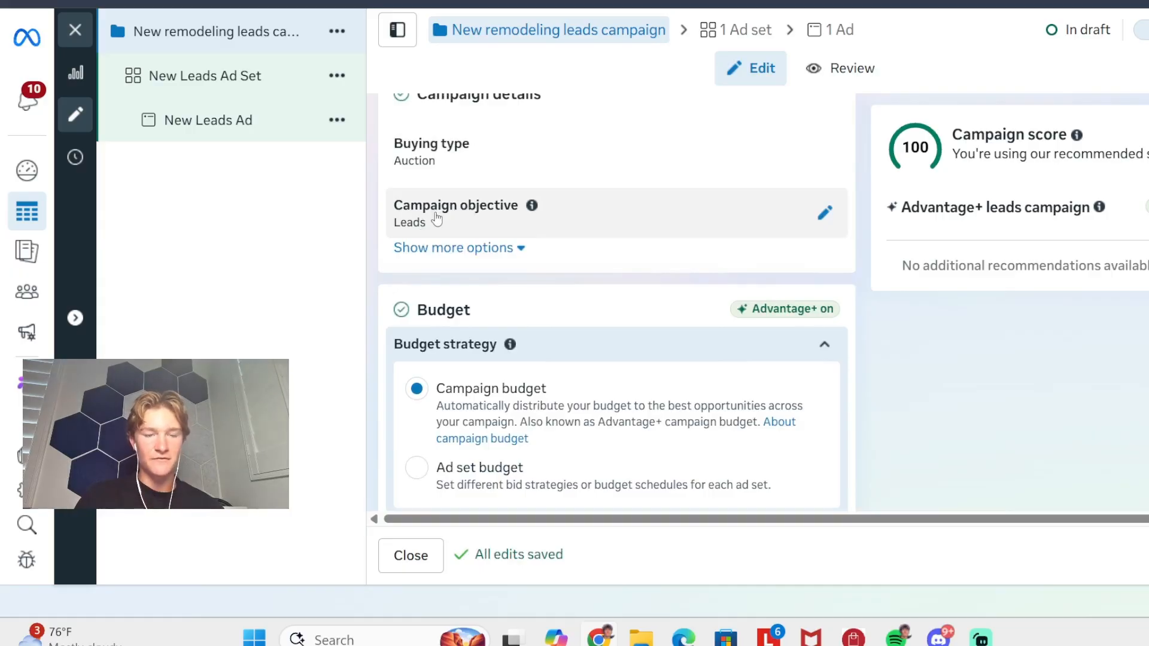
pyautogui.scroll(-3, 476, 219)
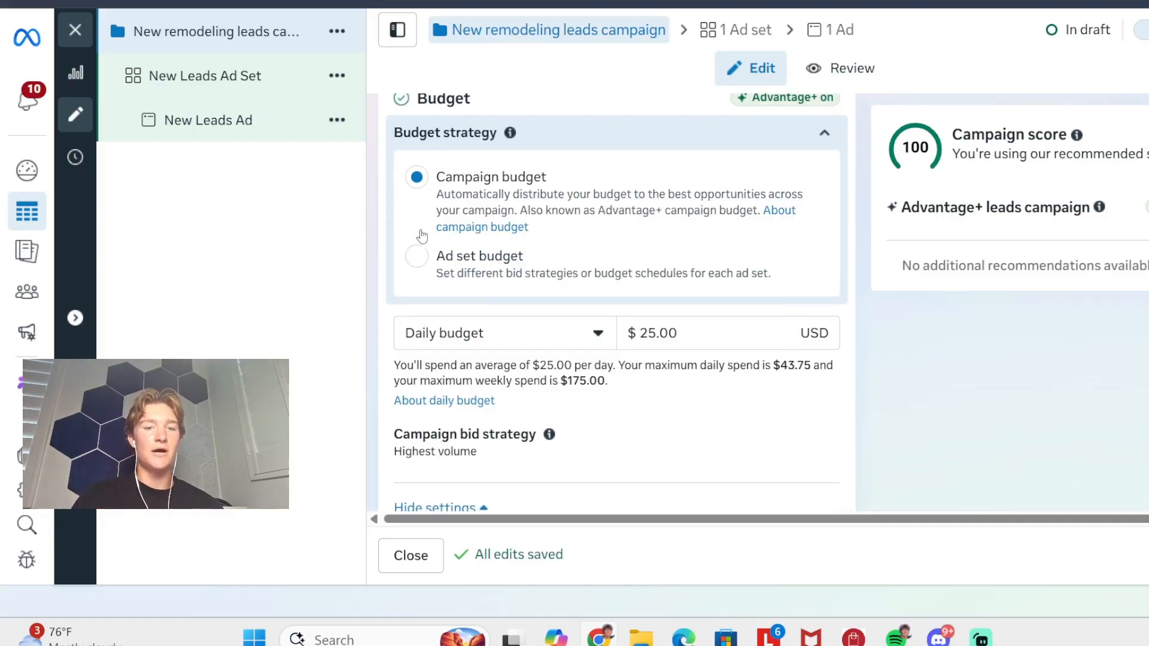
pyautogui.click(415, 263)
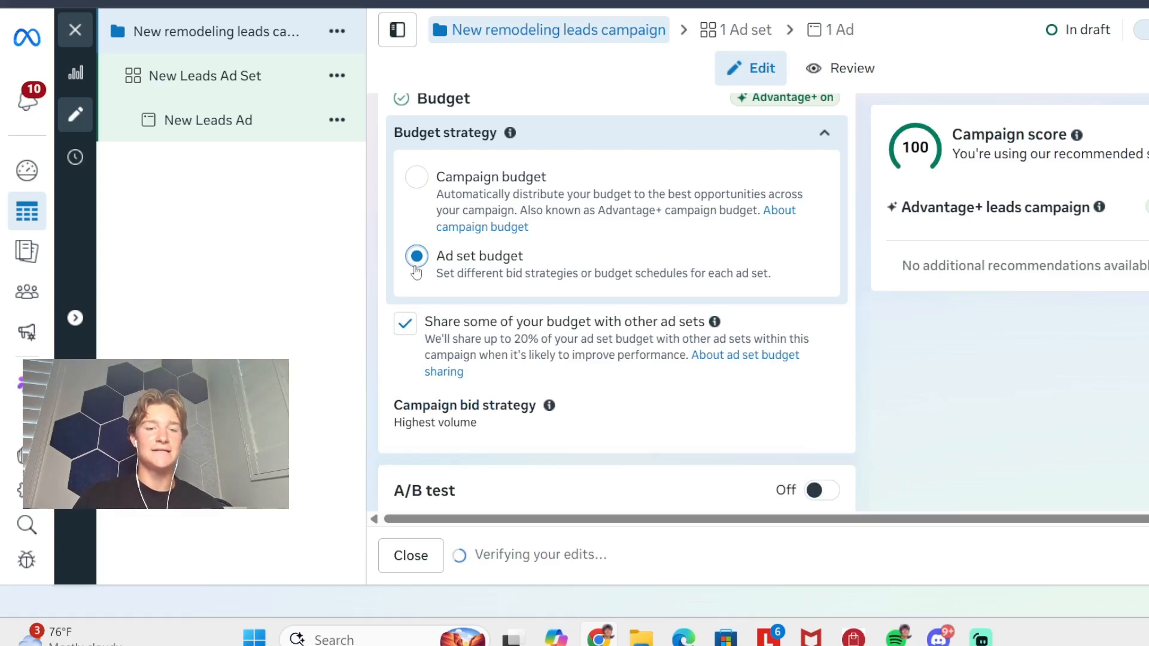
pyautogui.click(405, 323)
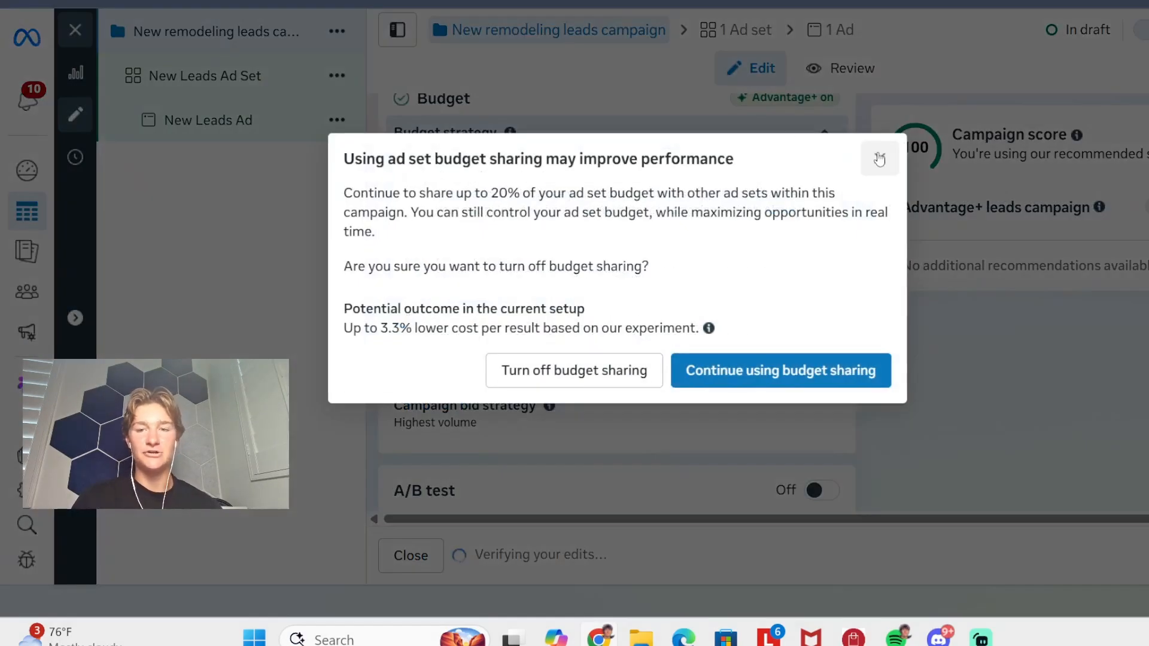
pyautogui.click(879, 159)
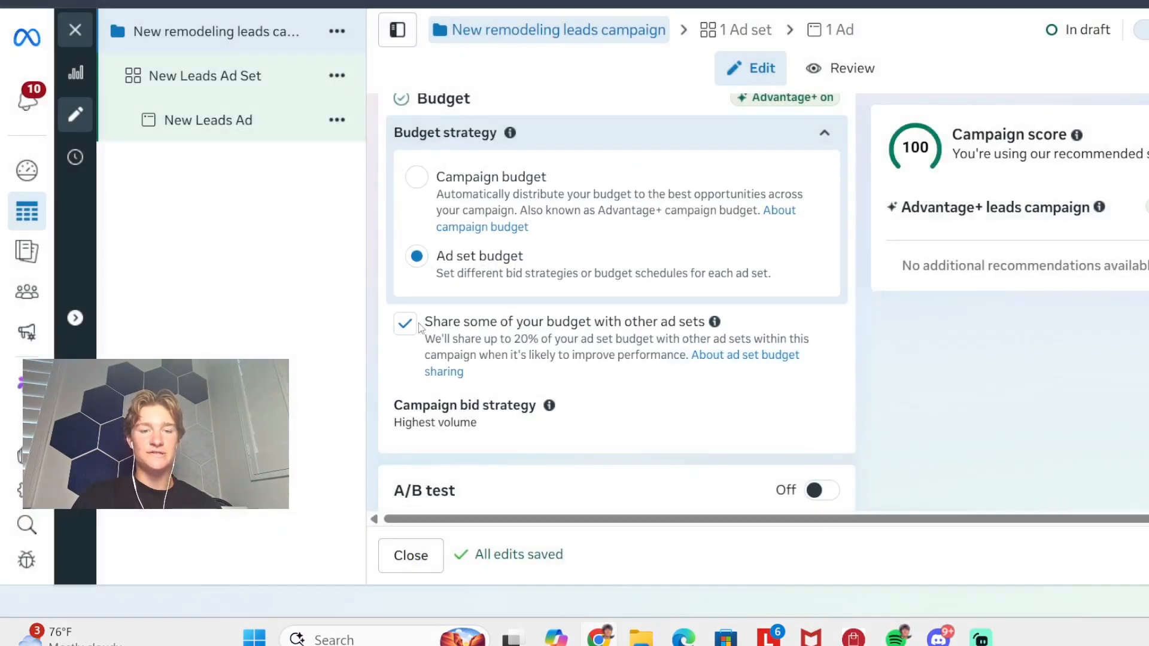
pyautogui.click(405, 324)
pyautogui.scroll(1, 600, 328)
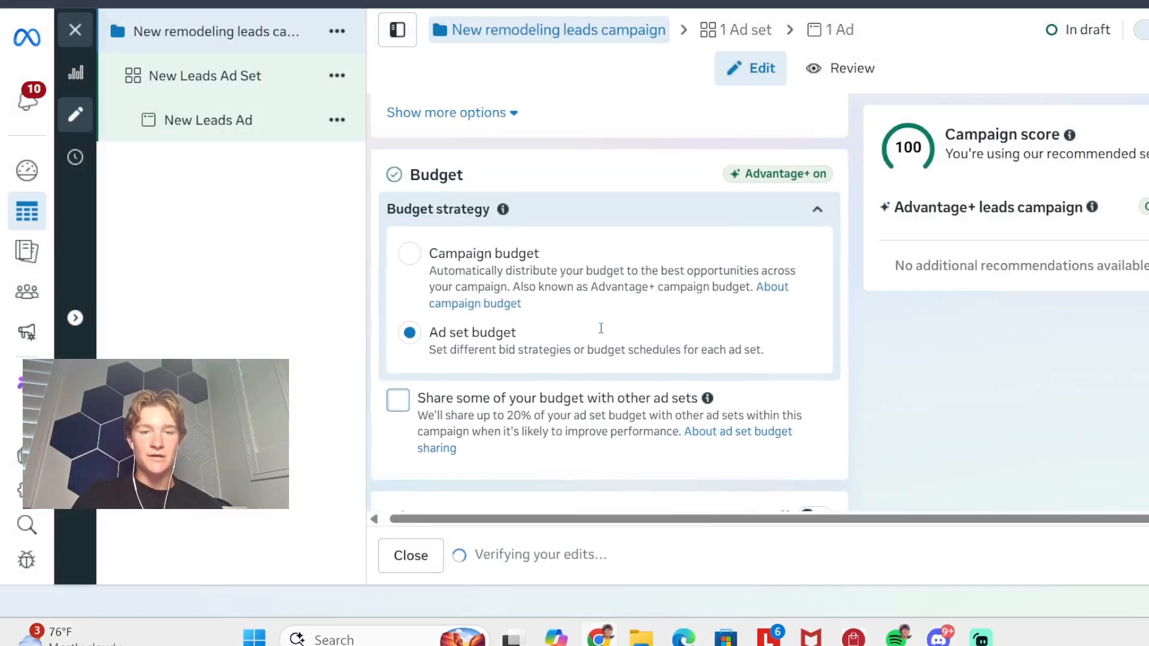
pyautogui.scroll(-4, 601, 328)
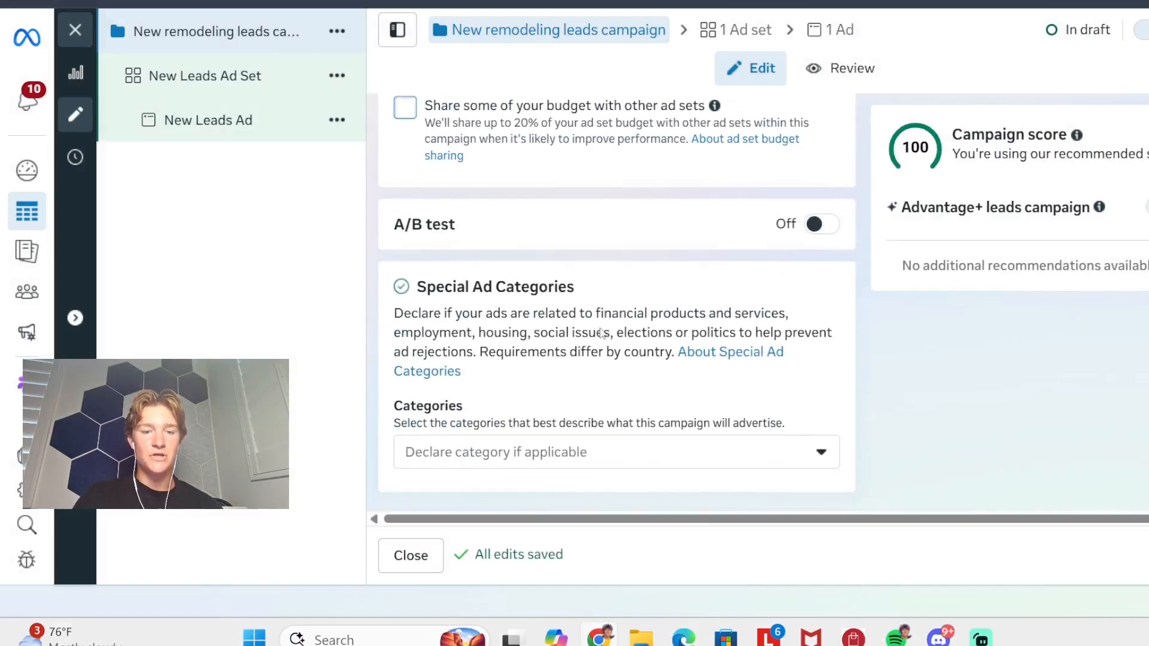
pyautogui.click(551, 451)
pyautogui.click(551, 451)
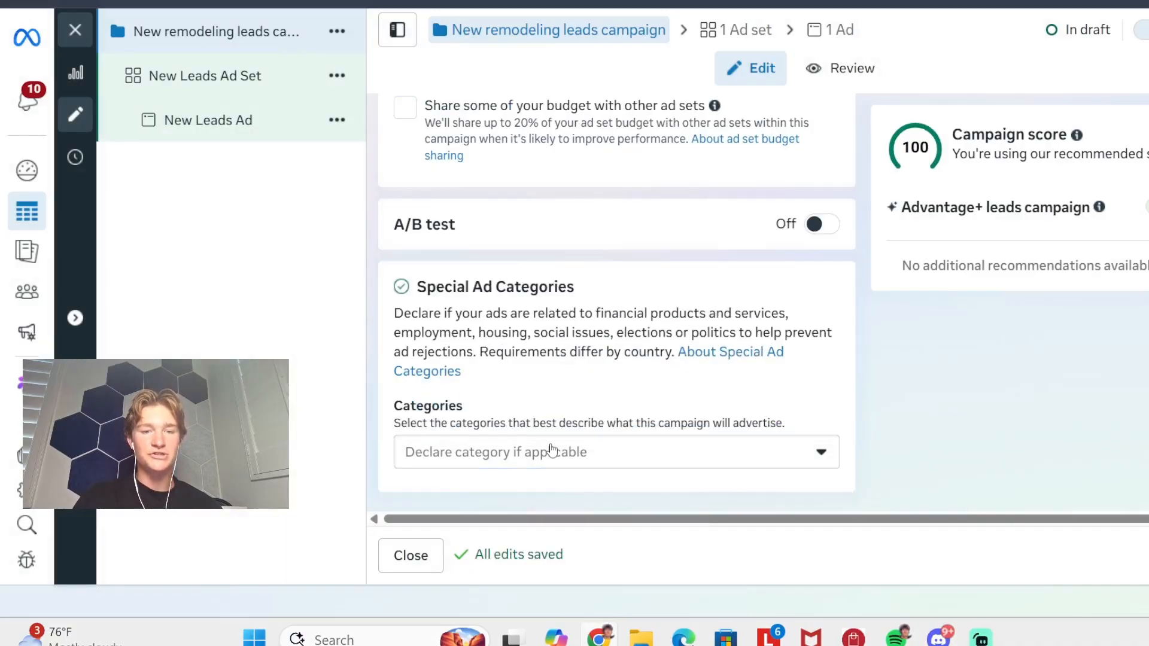
pyautogui.scroll(8, 644, 270)
pyautogui.scroll(-4, 643, 271)
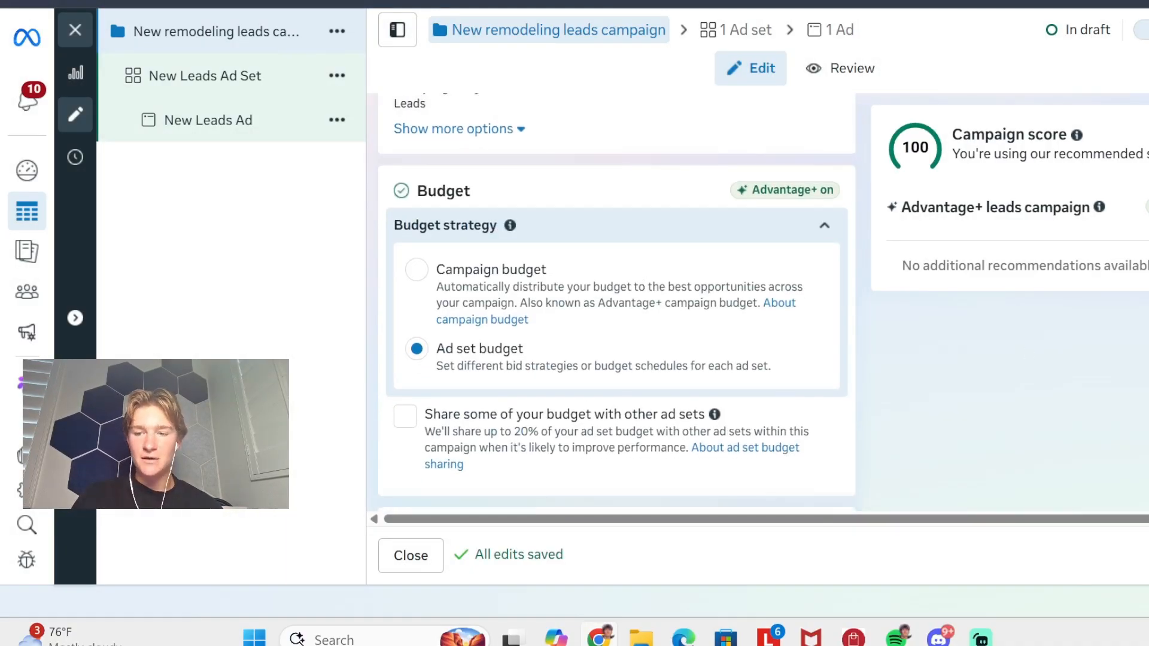
# - Continue to the ad set level and rename the ad set as "Ad set 1 offer 1"
pyautogui.click(1148, 555)
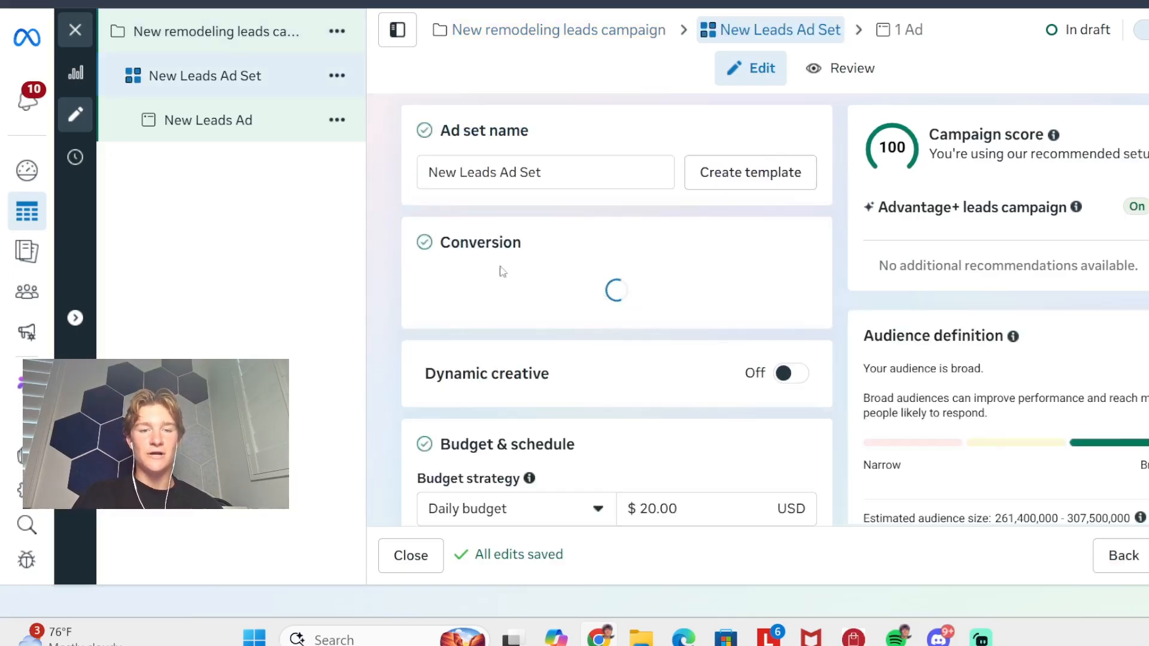
pyautogui.click(570, 186)
pyautogui.hotkey('ctrl', 'a')
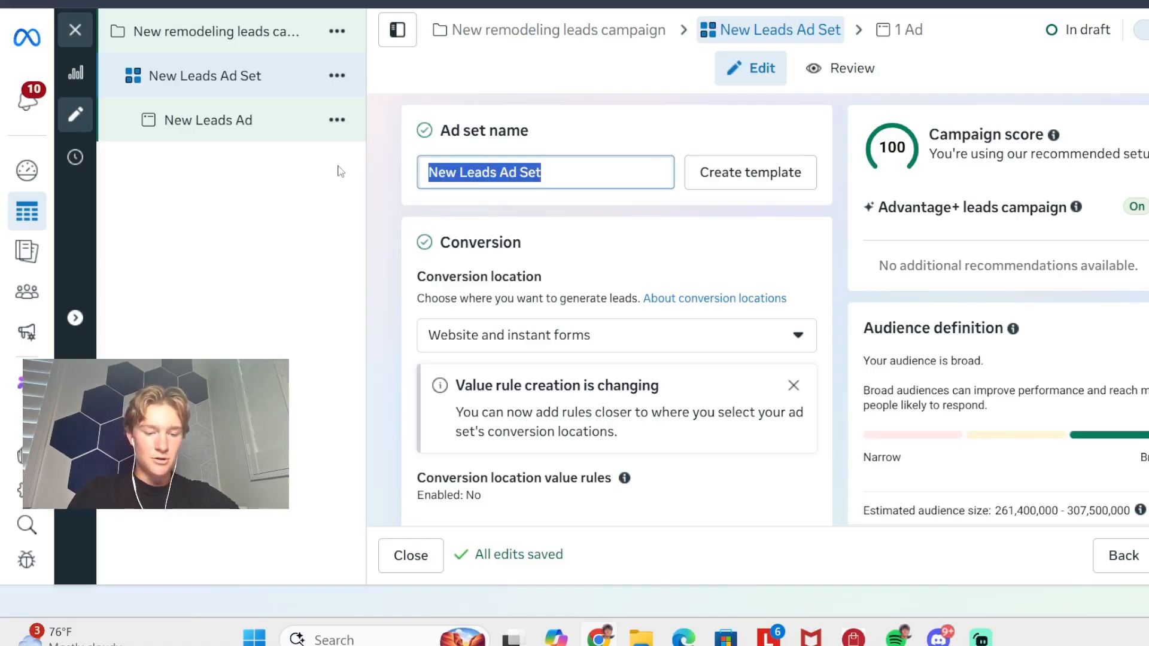
pyautogui.write('Ad set 1')
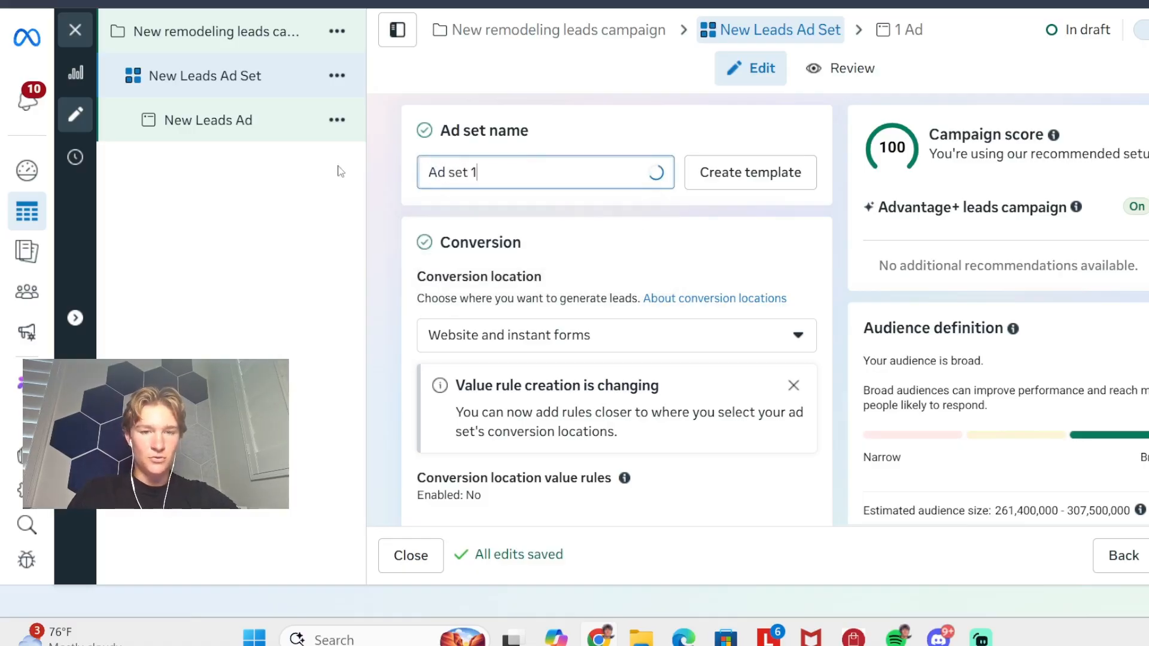
pyautogui.write(' offer 1')
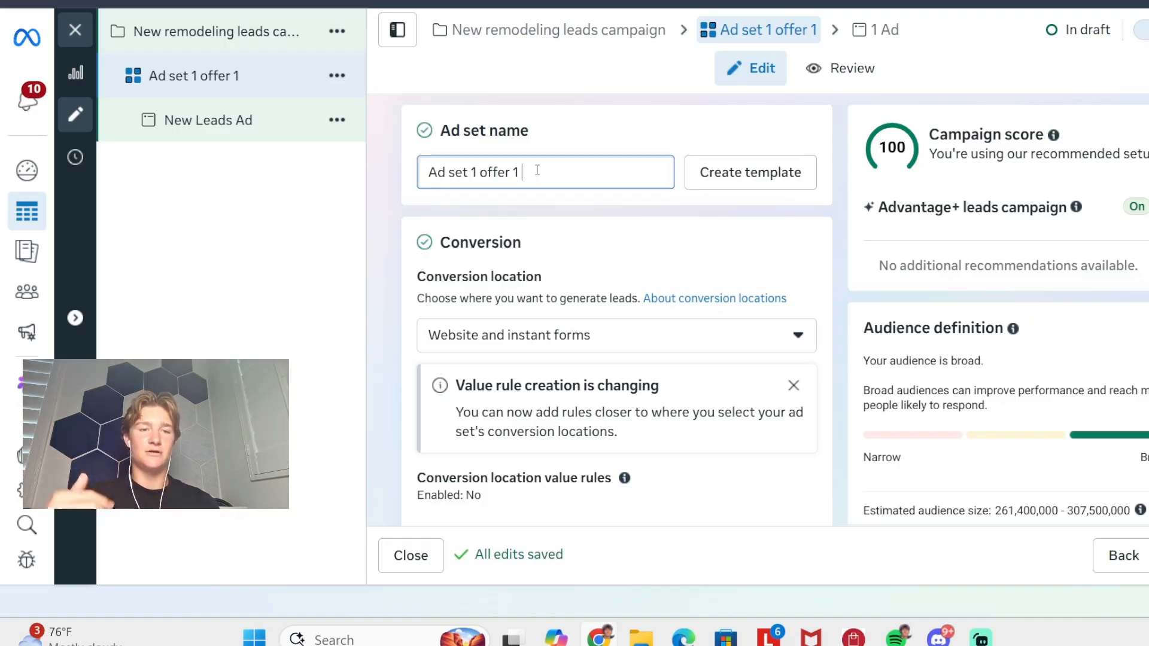
# - Set the ad set's conversion location to the single location Website
pyautogui.scroll(-1, 646, 175)
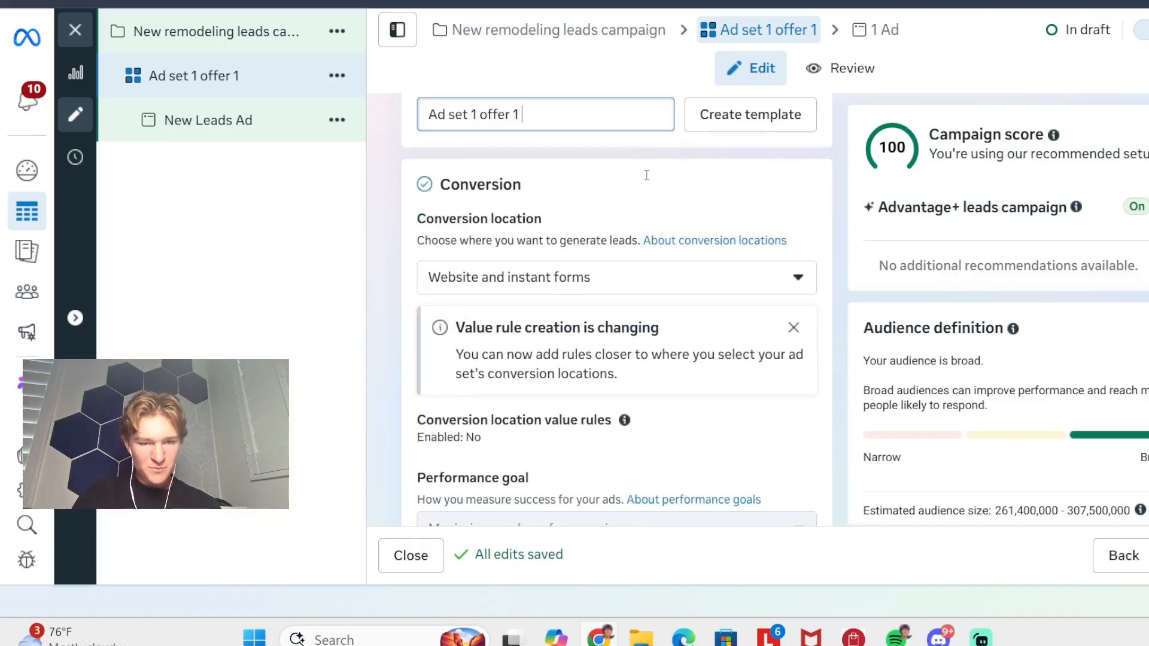
pyautogui.click(578, 272)
pyautogui.scroll(-1, 618, 228)
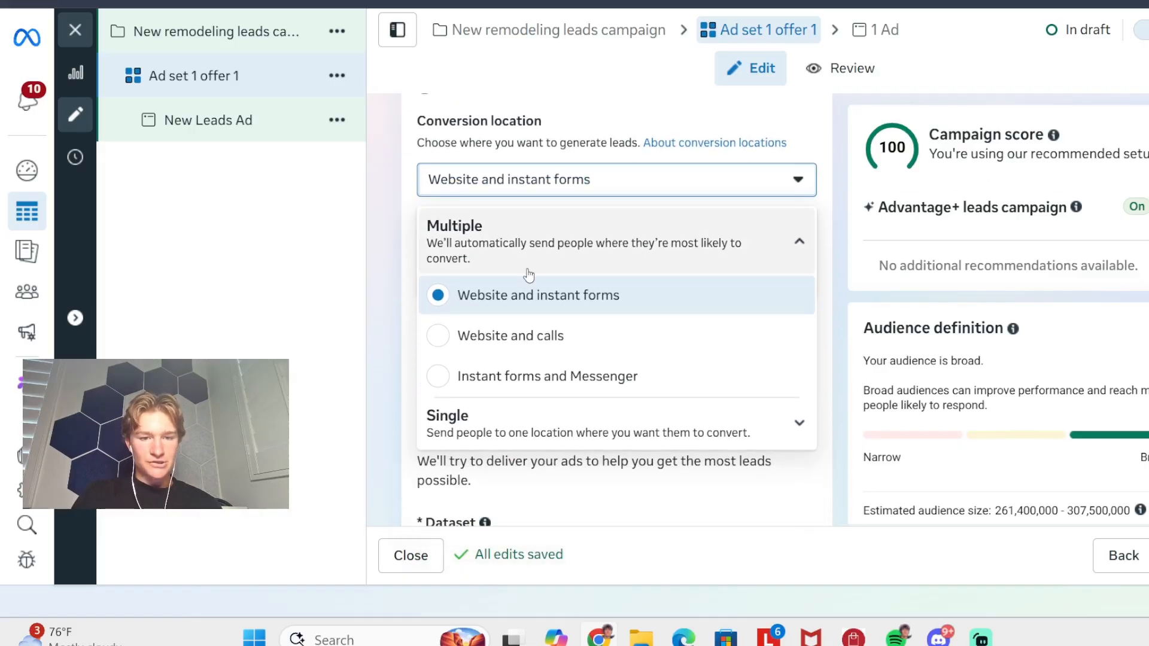
pyautogui.click(502, 431)
pyautogui.scroll(-3, 548, 355)
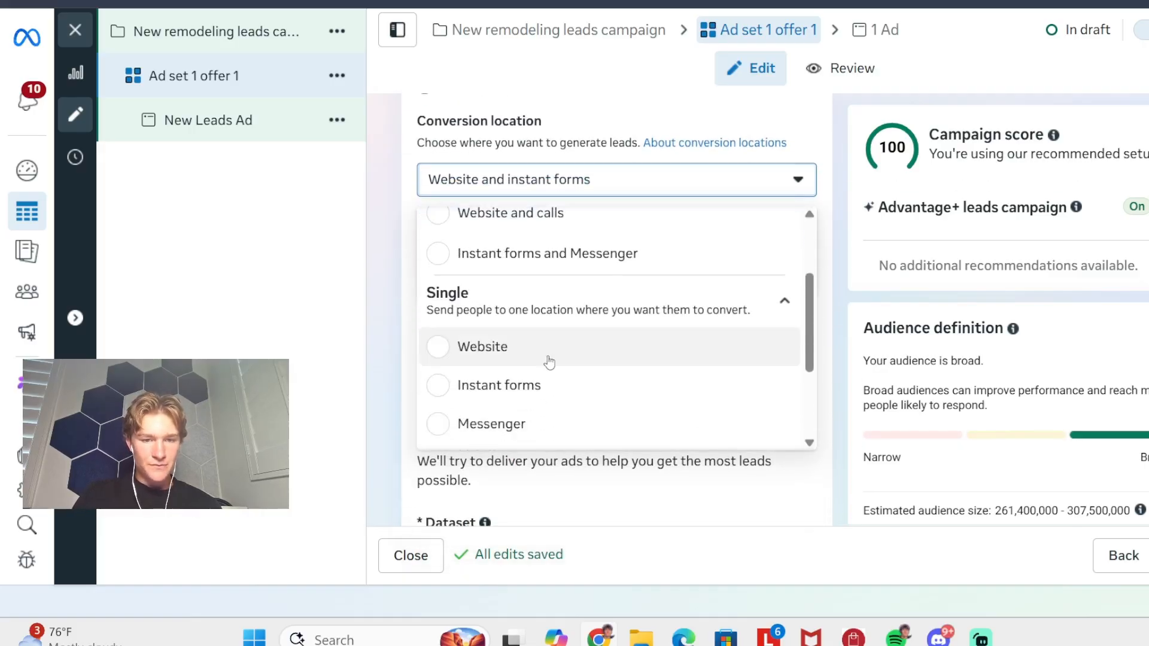
pyautogui.click(451, 335)
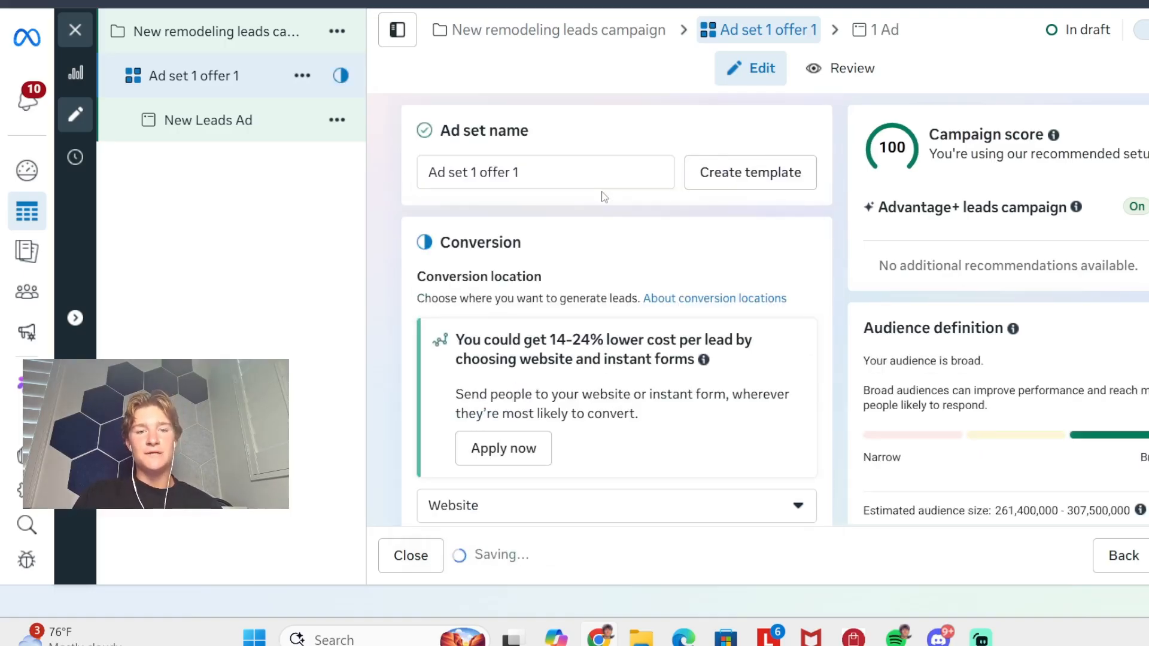
# - Select the active dataset "Junkster Junk Remvoal Dataset 04/22/2026" for tracking the ad set's website conversions
pyautogui.scroll(-5, 585, 317)
pyautogui.scroll(-2, 585, 317)
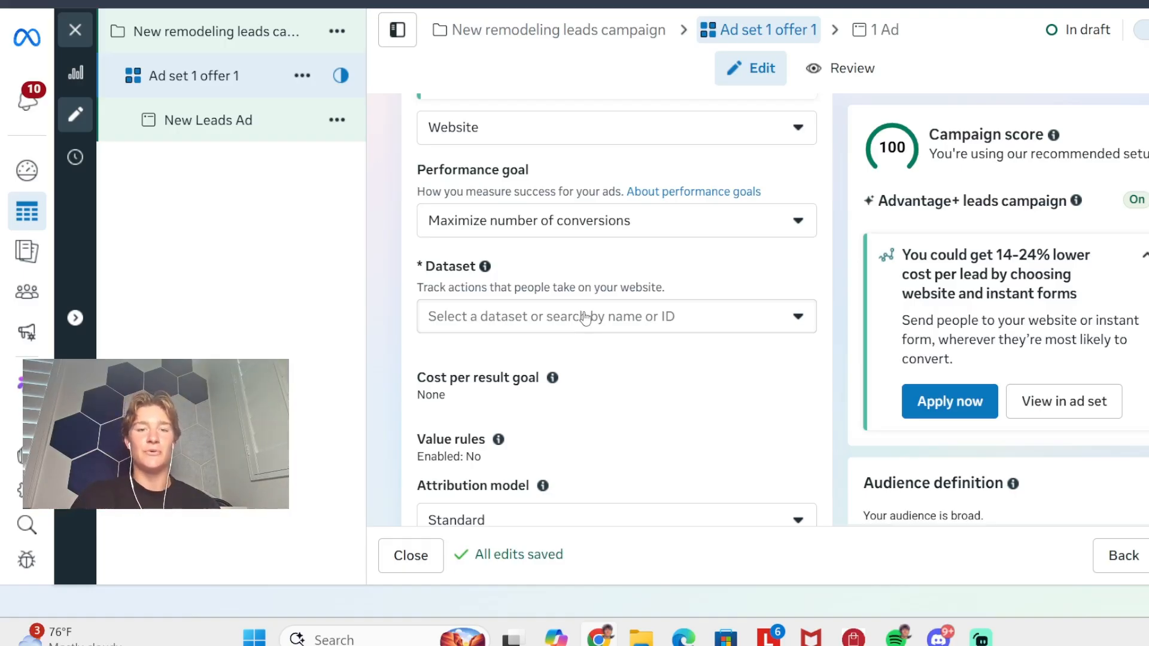
pyautogui.scroll(-1, 577, 217)
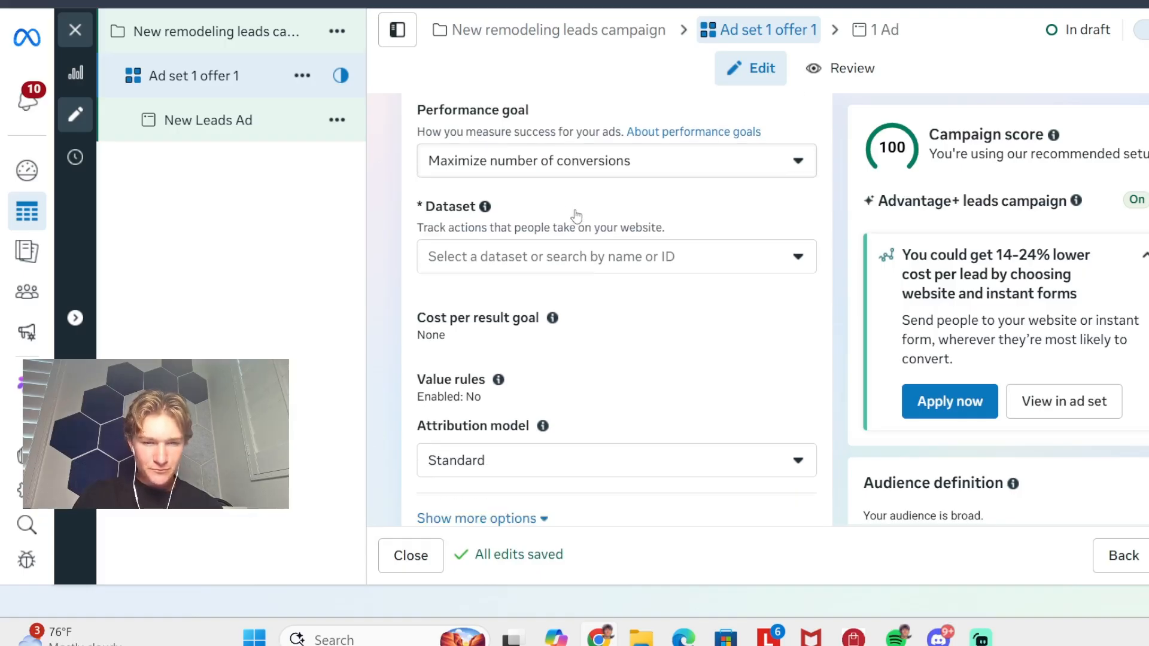
pyautogui.click(527, 246)
pyautogui.scroll(-2, 464, 347)
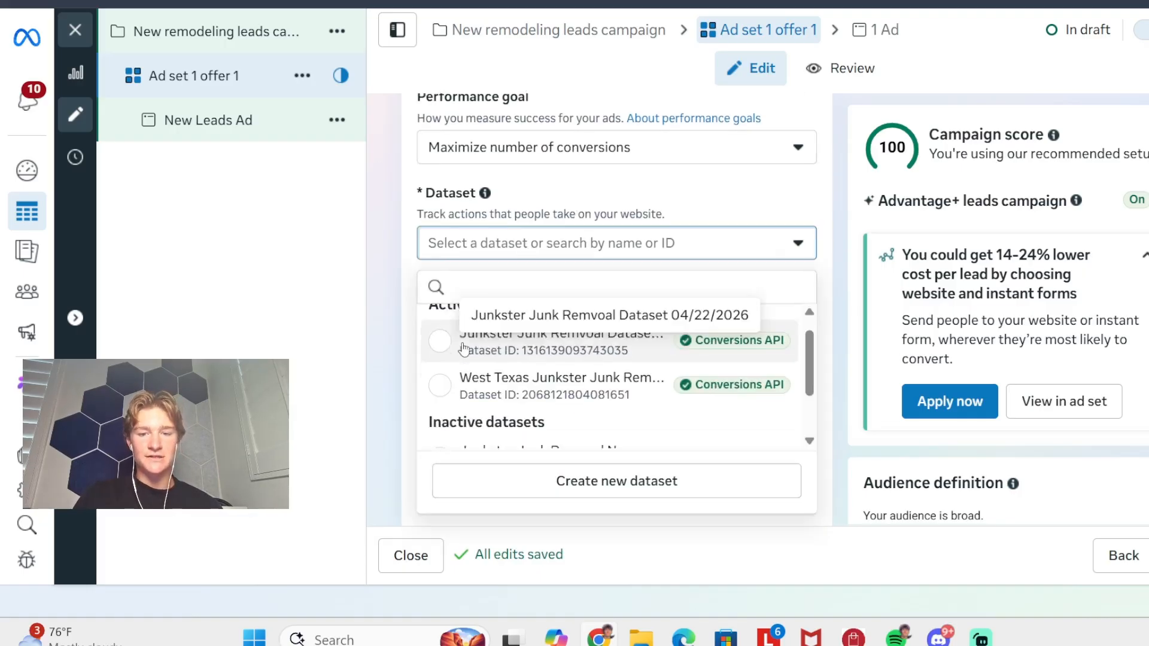
pyautogui.scroll(1, 464, 347)
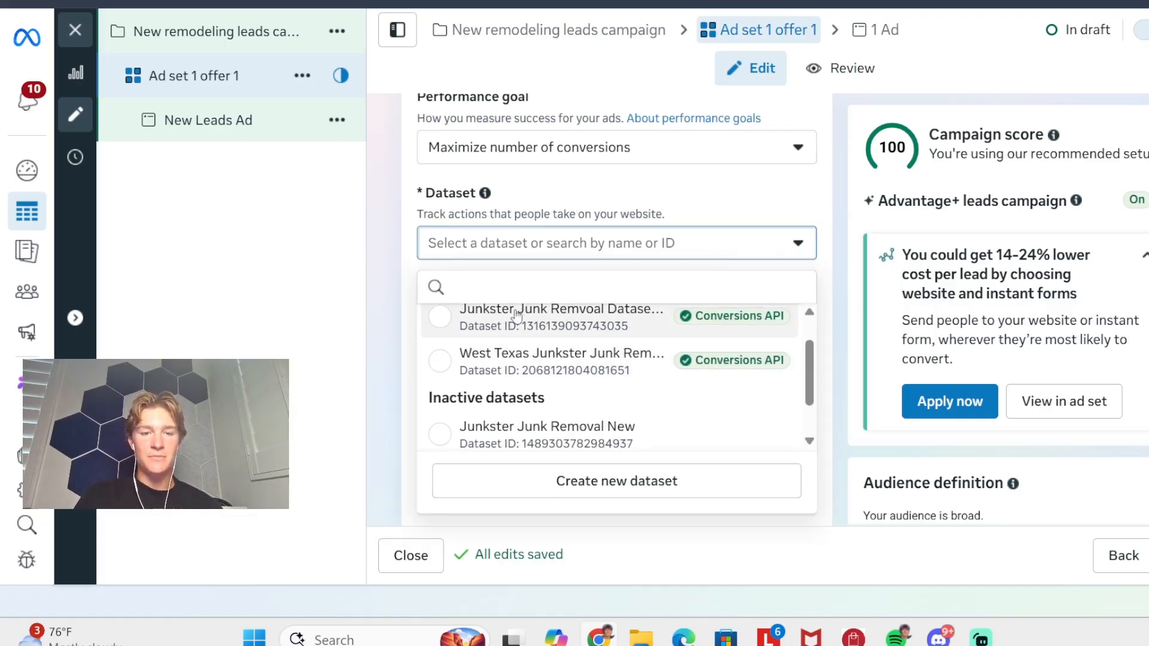
pyautogui.scroll(1, 516, 310)
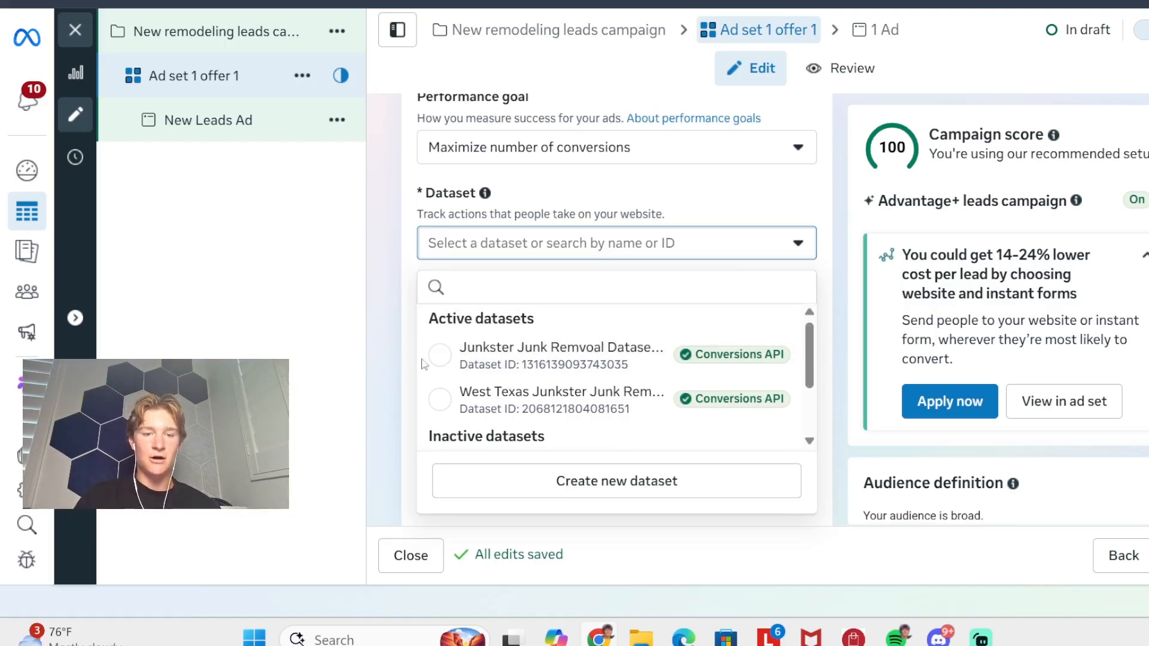
pyautogui.click(518, 354)
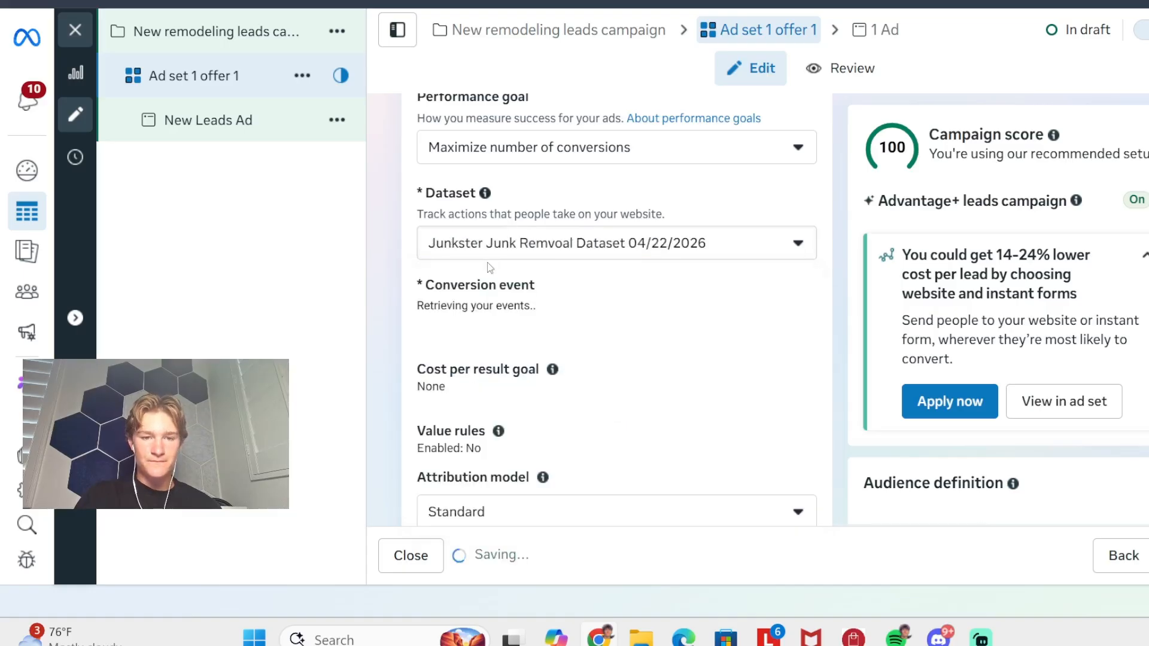
# - Set the ad set's daily budget to $25.00
pyautogui.scroll(-2, 596, 258)
pyautogui.scroll(-3, 541, 281)
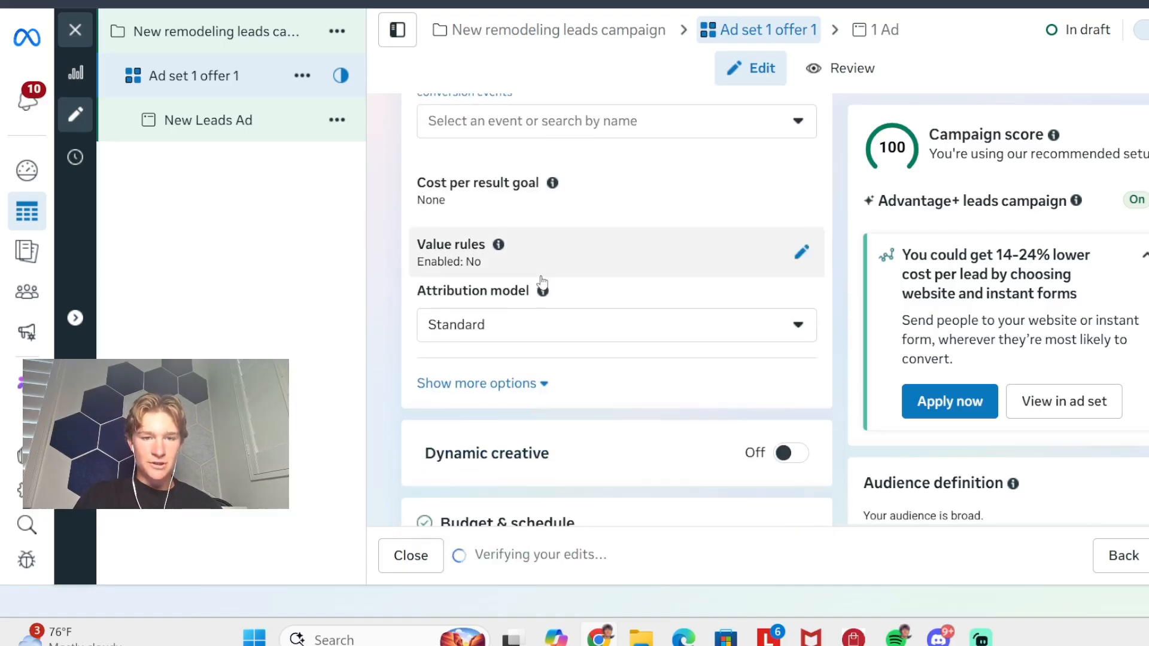
pyautogui.scroll(-1, 532, 259)
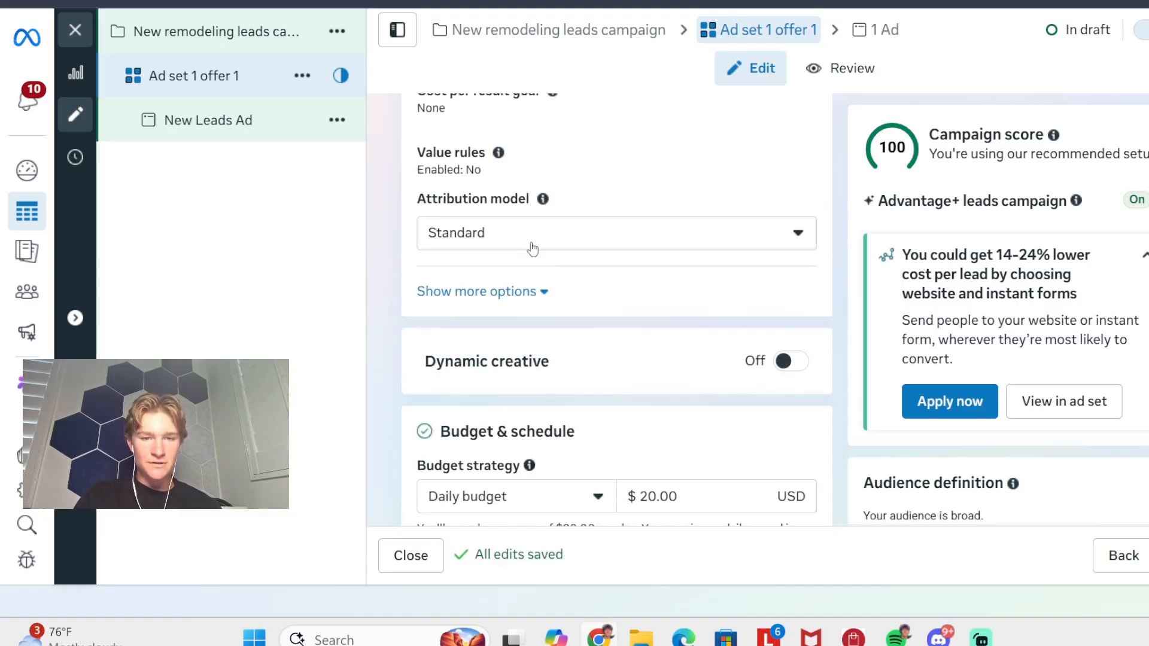
pyautogui.scroll(-5, 531, 250)
pyautogui.click(656, 220)
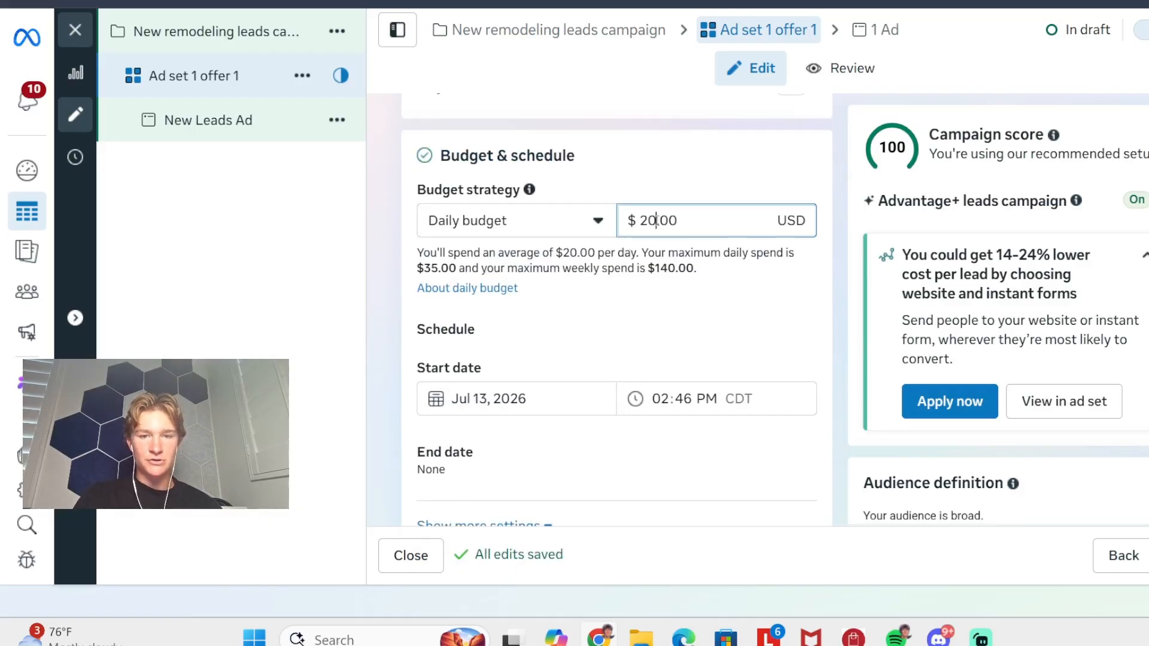
pyautogui.press('BackSpace')
pyautogui.write('5')
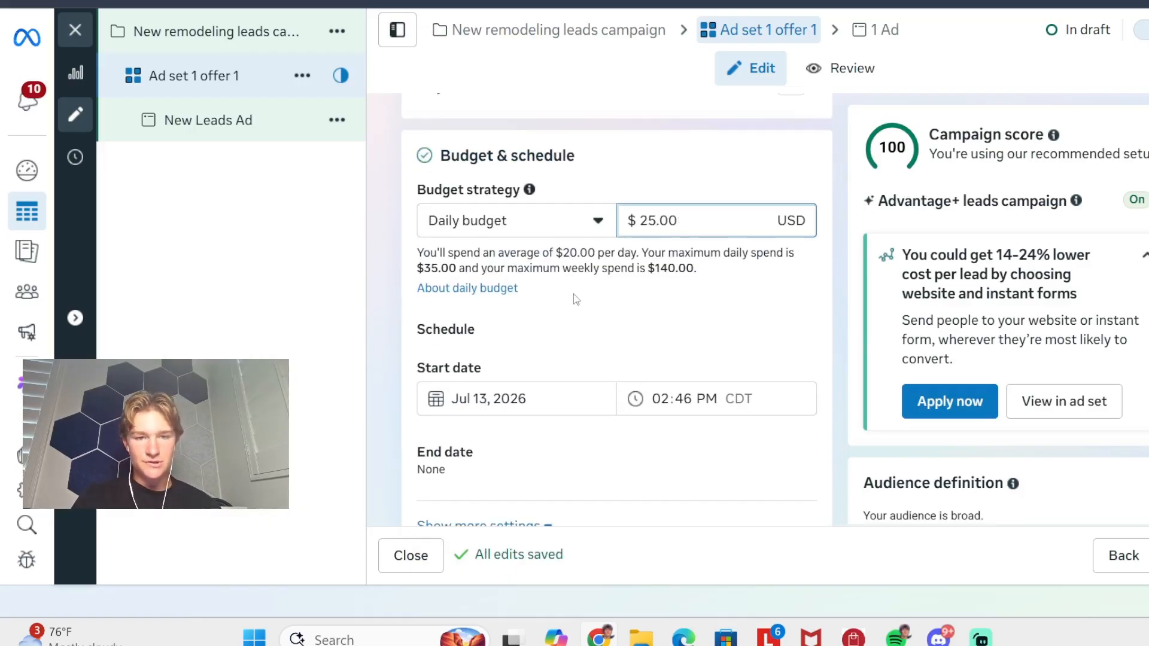
# - Examine the schedule's additional settings and the saved audience option of the ad set
pyautogui.scroll(-1, 573, 293)
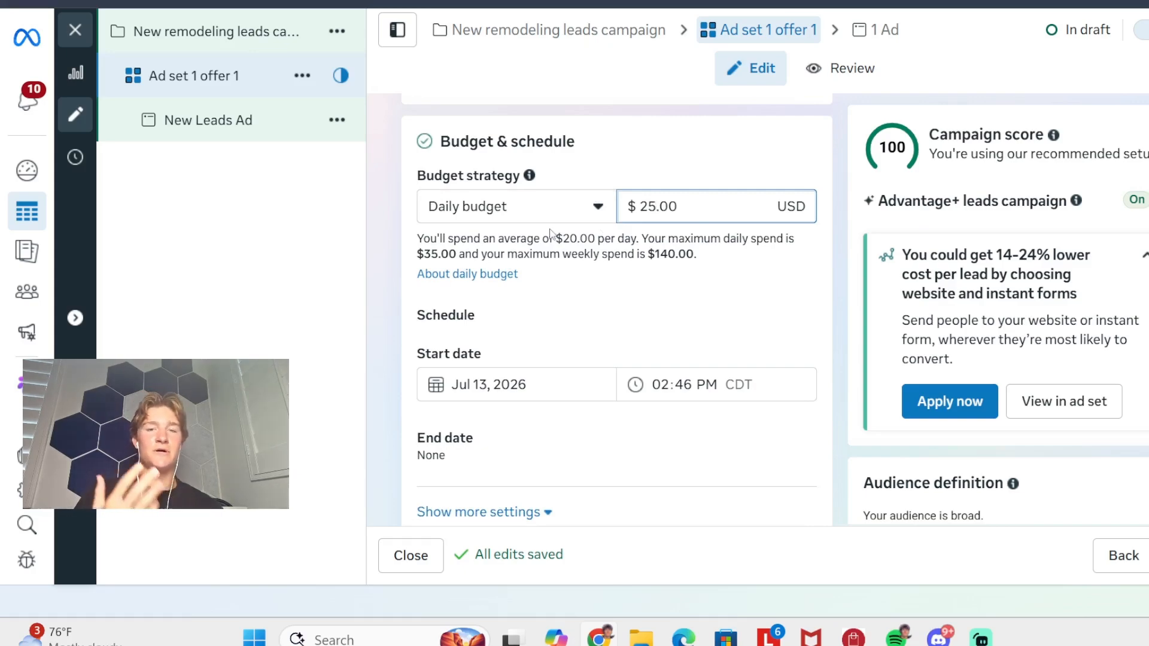
pyautogui.scroll(-3, 549, 233)
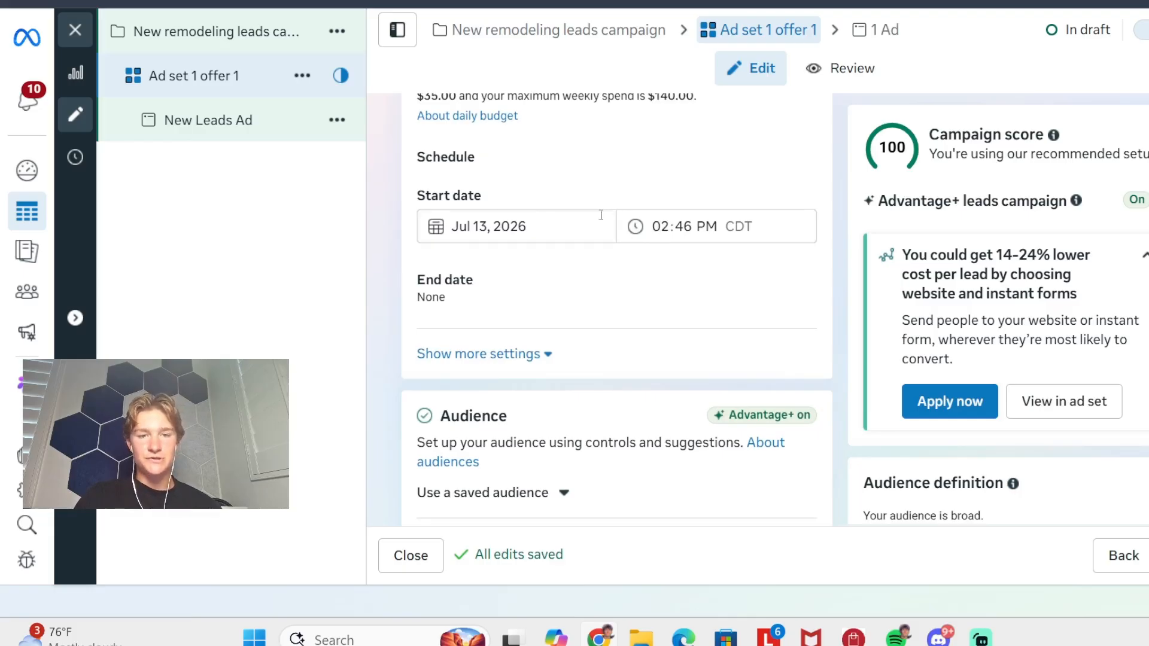
pyautogui.scroll(-2, 529, 272)
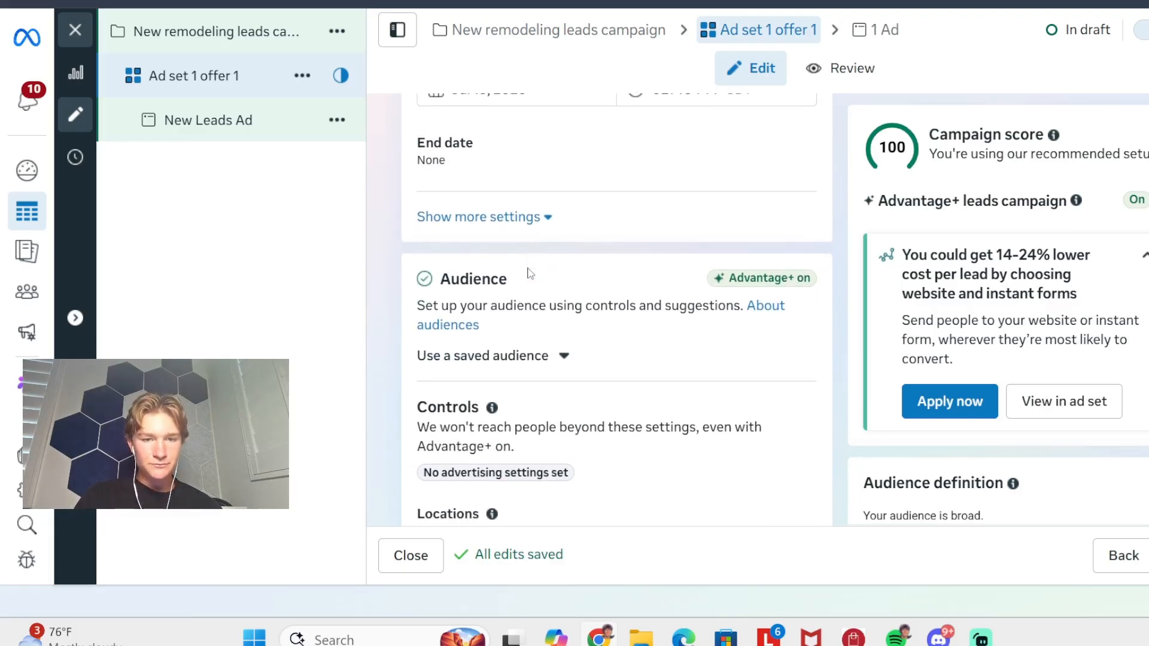
pyautogui.click(530, 219)
pyautogui.click(491, 219)
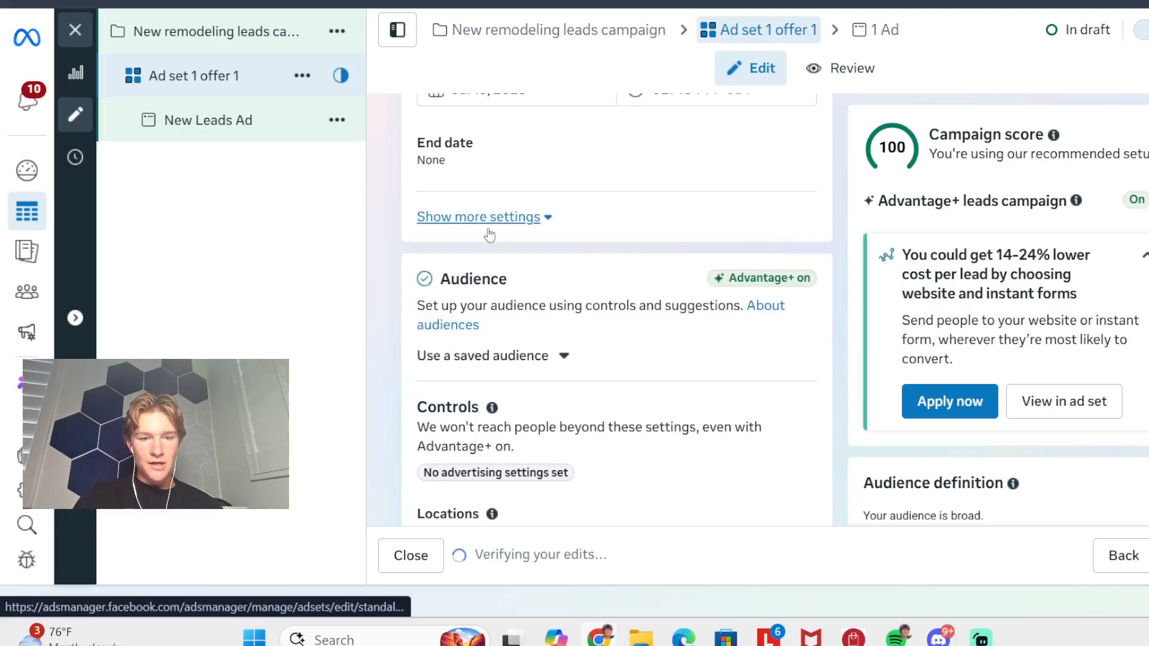
pyautogui.scroll(-3, 490, 264)
pyautogui.scroll(3, 612, 179)
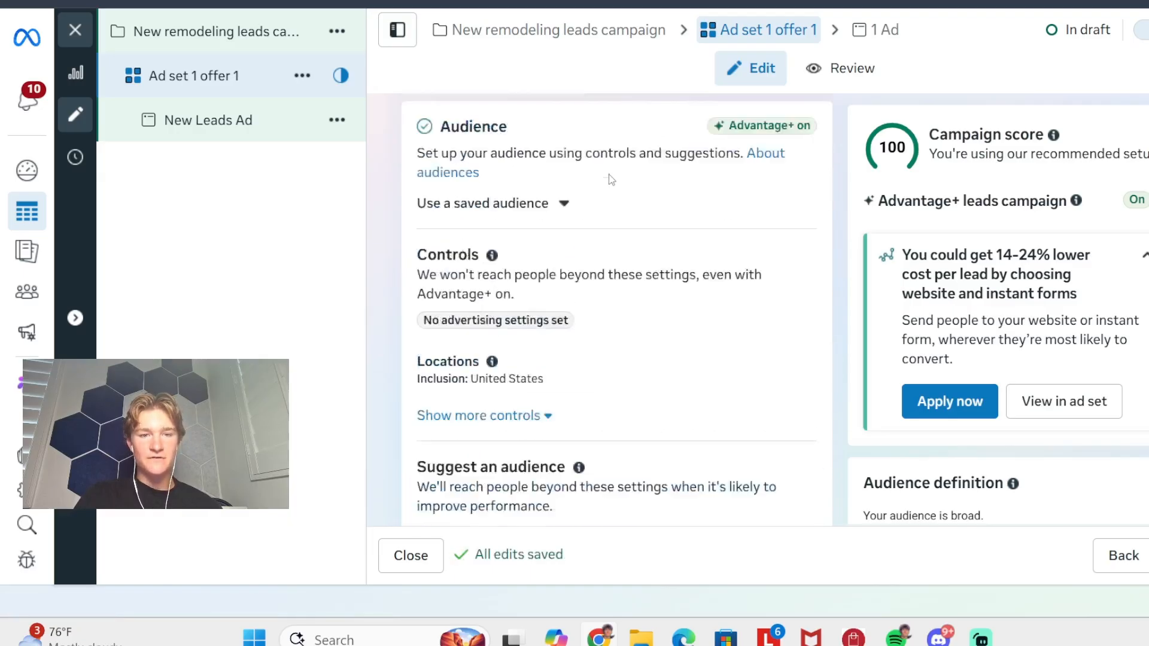
pyautogui.scroll(-3, 595, 348)
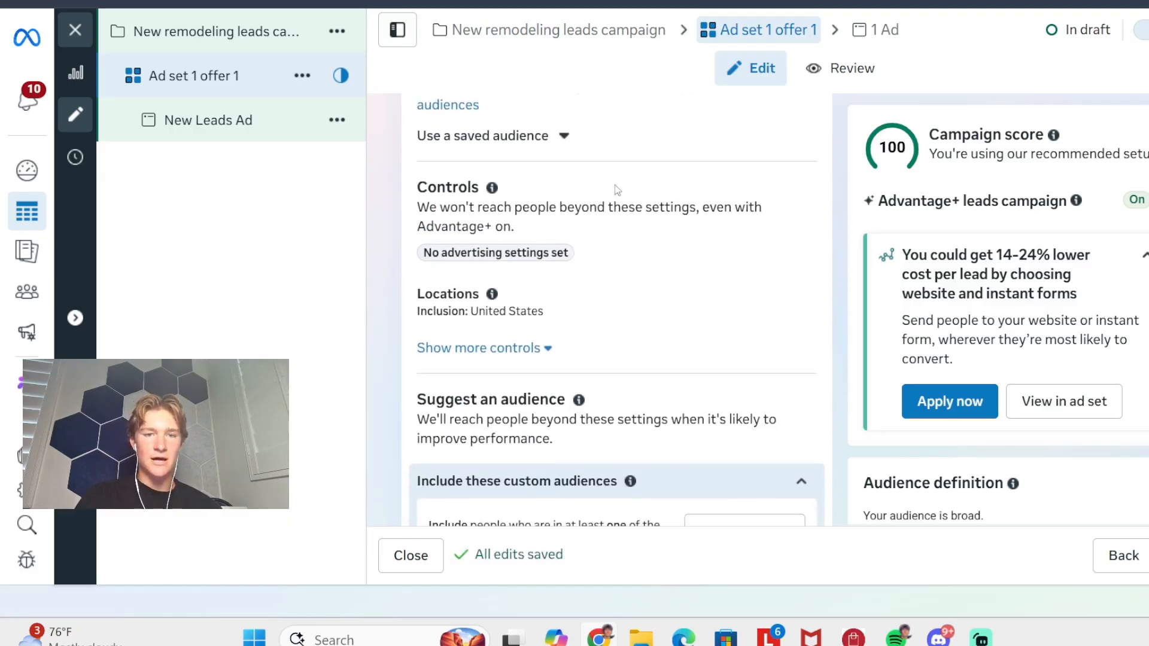
pyautogui.click(562, 135)
pyautogui.click(563, 137)
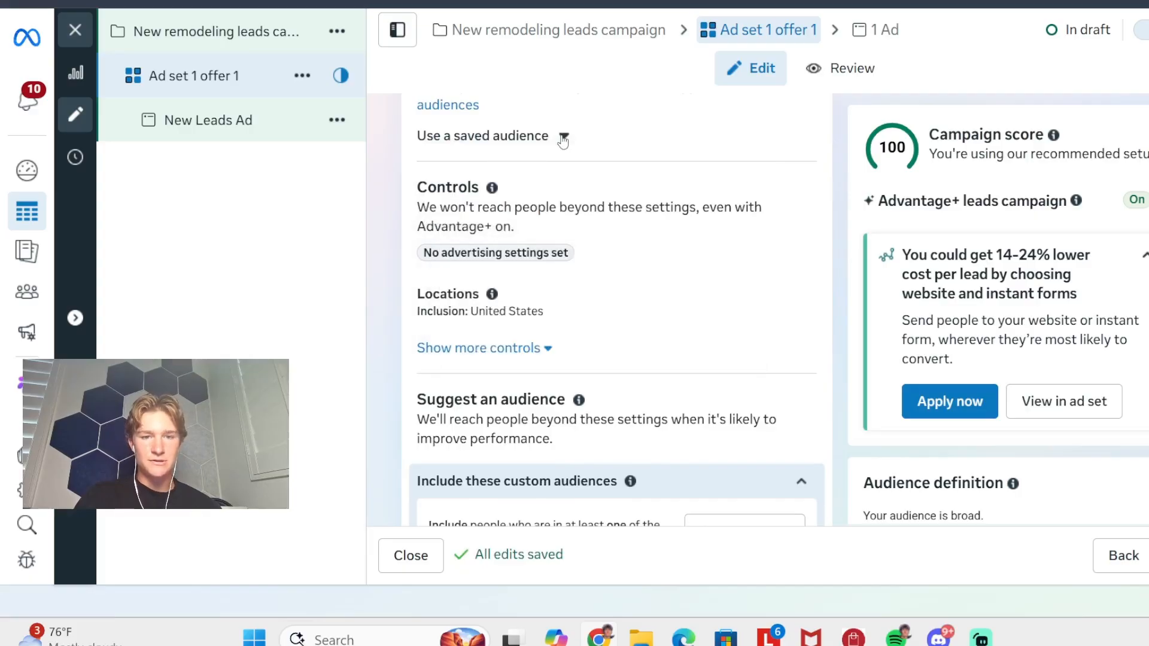
# - Expand the audience location controls with the map and set the included location to the city of Miami, Florida
pyautogui.scroll(-1, 529, 317)
pyautogui.click(524, 321)
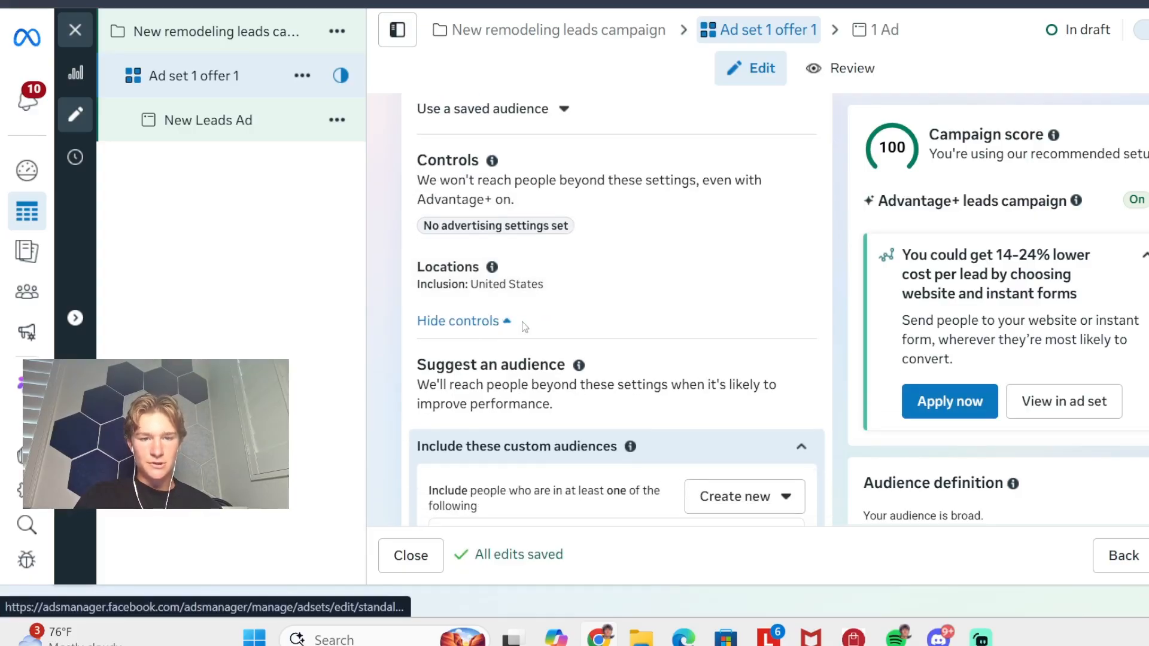
pyautogui.click(504, 268)
pyautogui.scroll(-3, 599, 282)
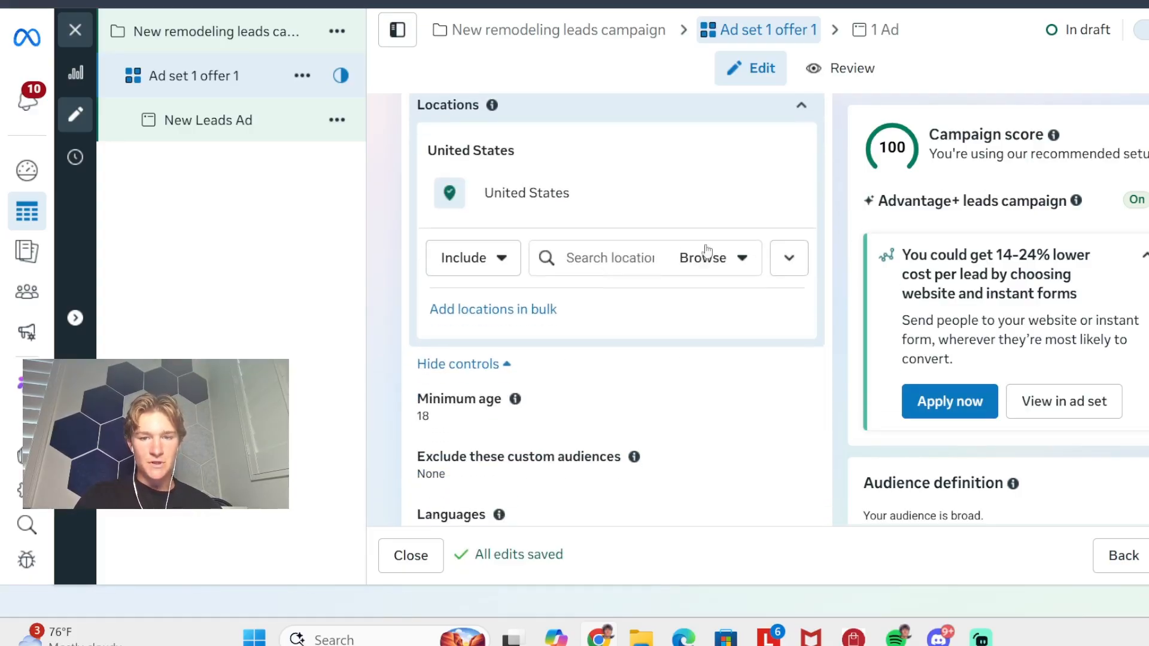
pyautogui.click(788, 258)
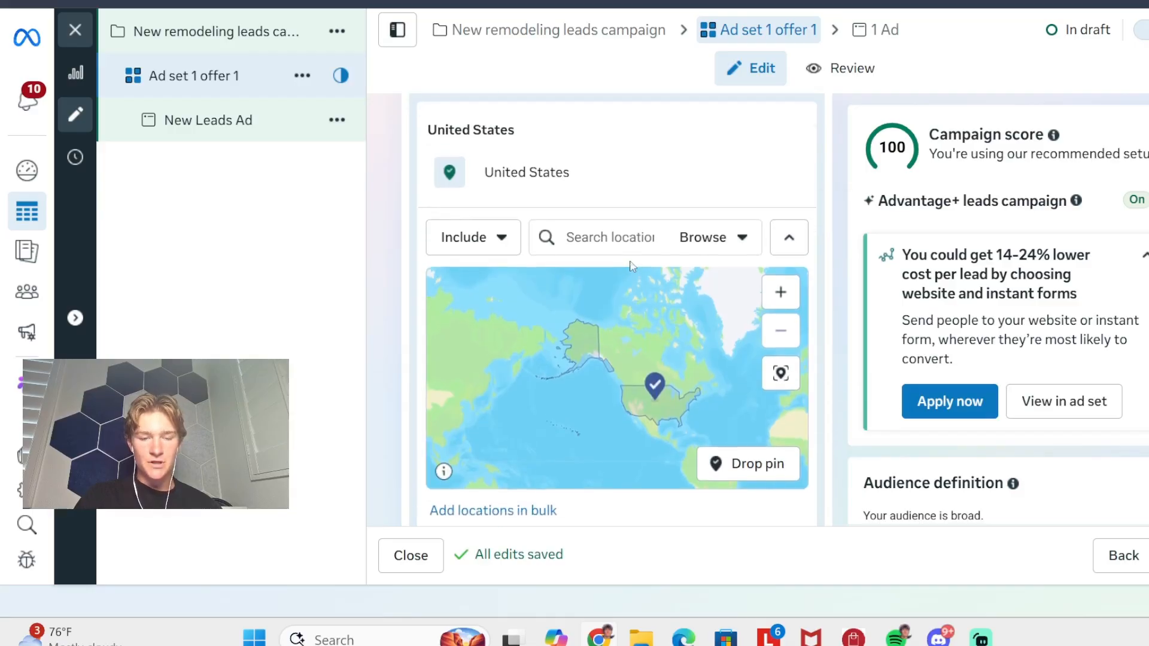
pyautogui.scroll(4, 569, 260)
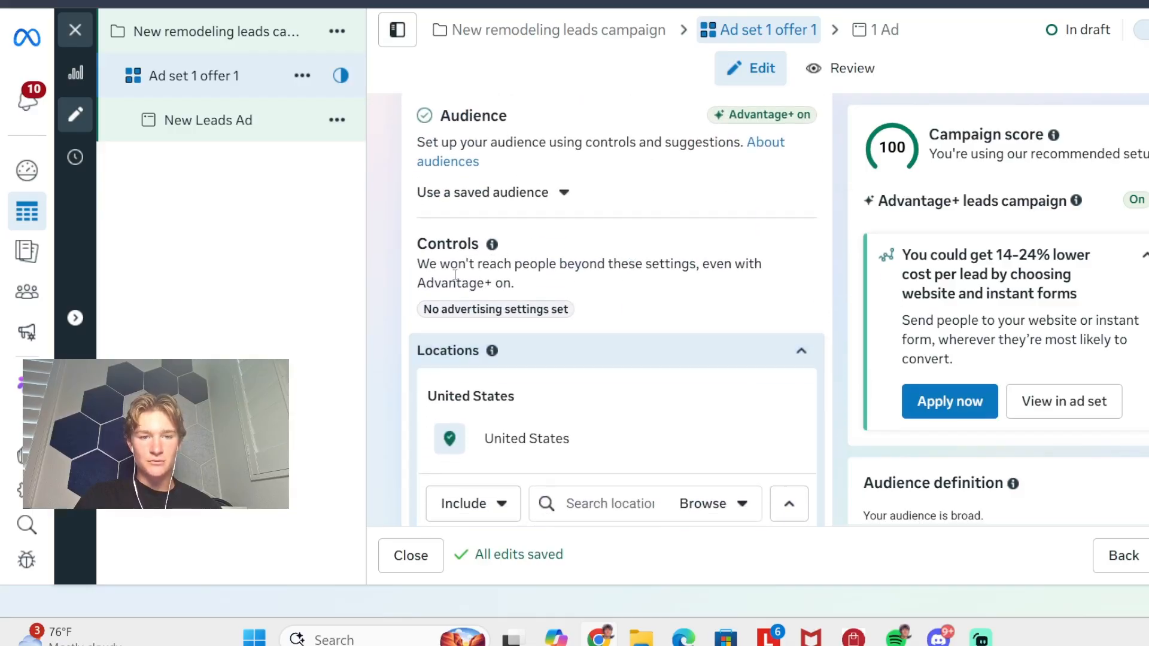
pyautogui.scroll(1, 470, 144)
pyautogui.scroll(-6, 498, 220)
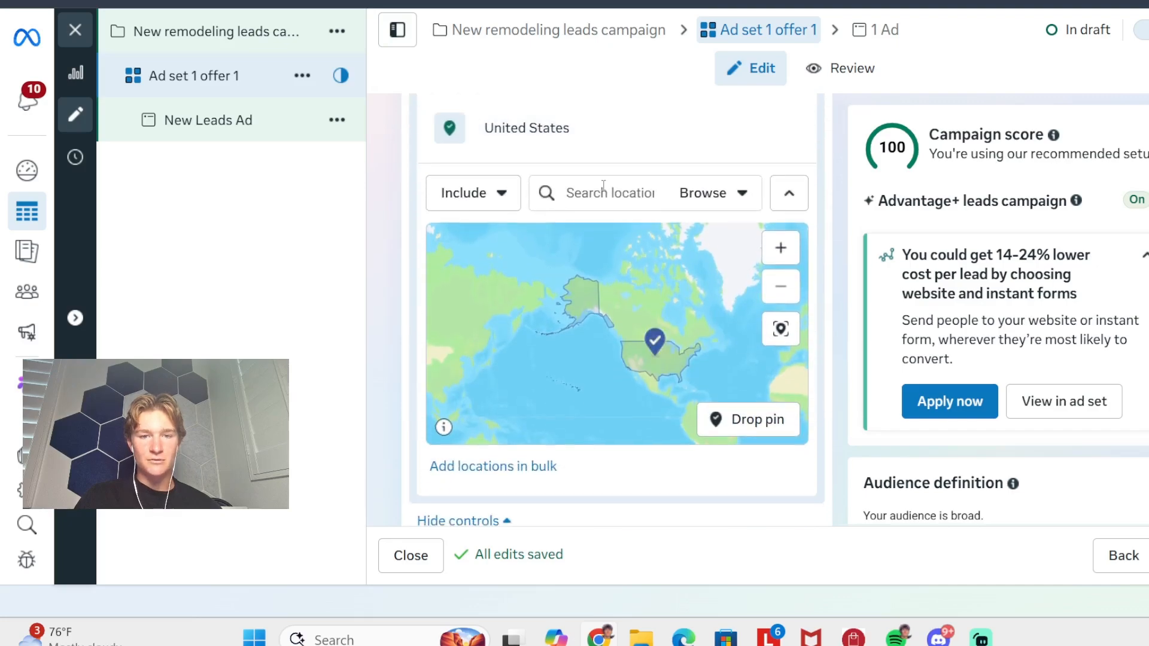
pyautogui.click(603, 185)
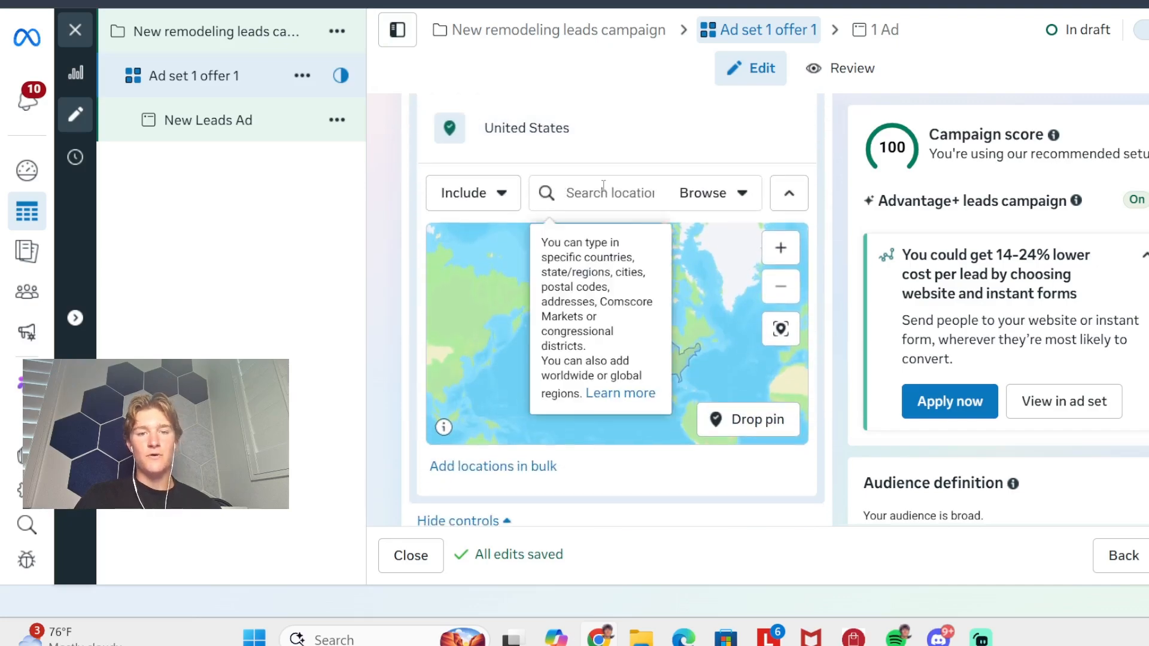
pyautogui.write('miami florida')
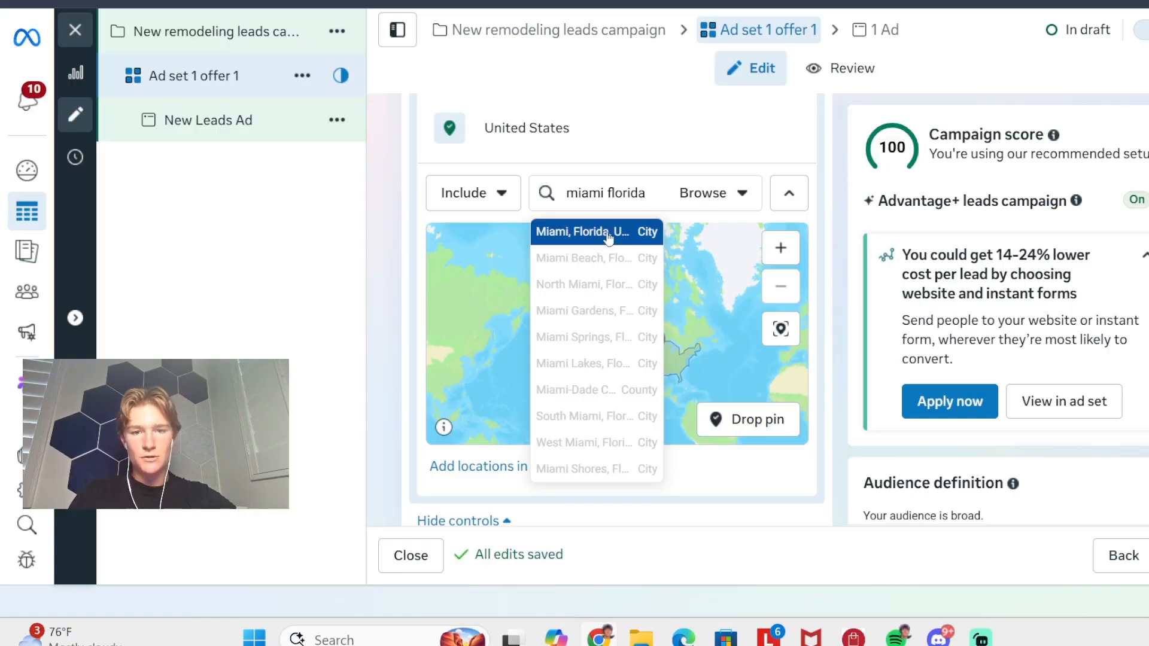
pyautogui.click(608, 237)
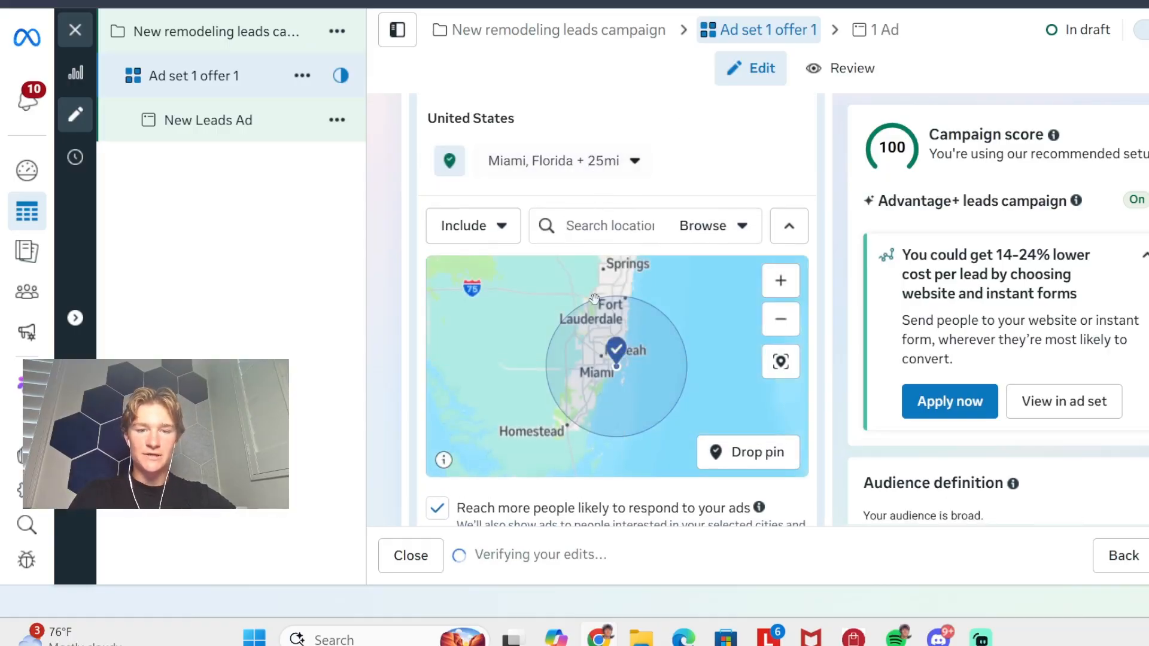
# - Examine on the map which surrounding cities the Miami targeting radius covers
pyautogui.scroll(2, 594, 298)
pyautogui.scroll(-2, 594, 299)
pyautogui.rightClick(588, 359)
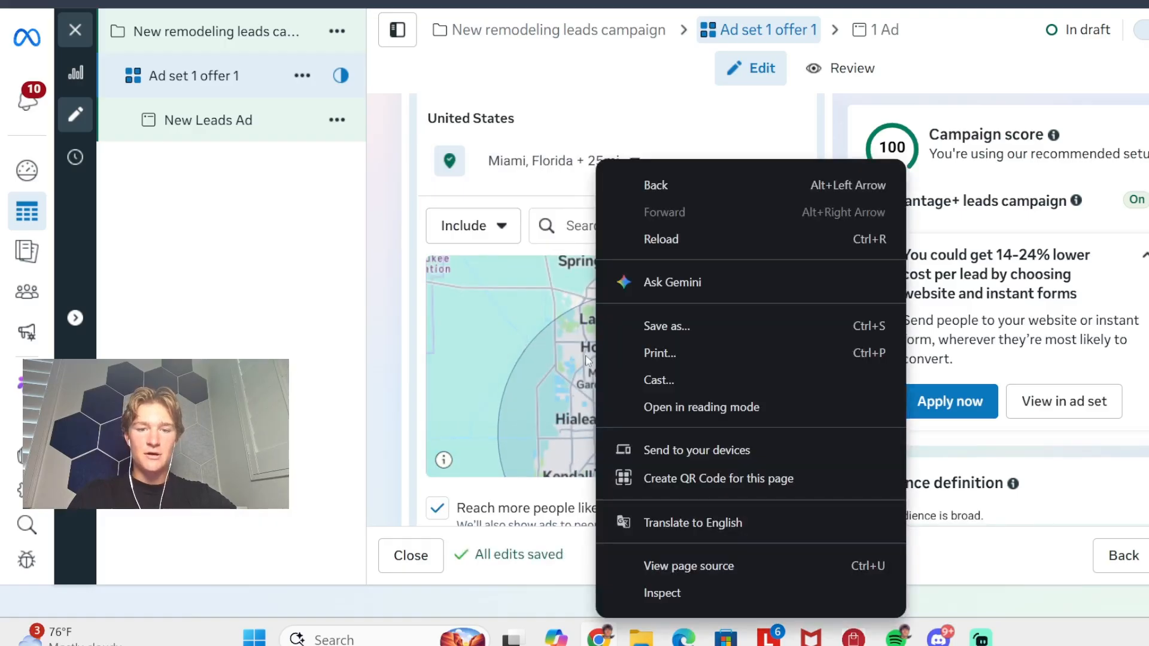
pyautogui.click(569, 350)
pyautogui.moveTo(608, 383); pyautogui.dragTo(593, 443)
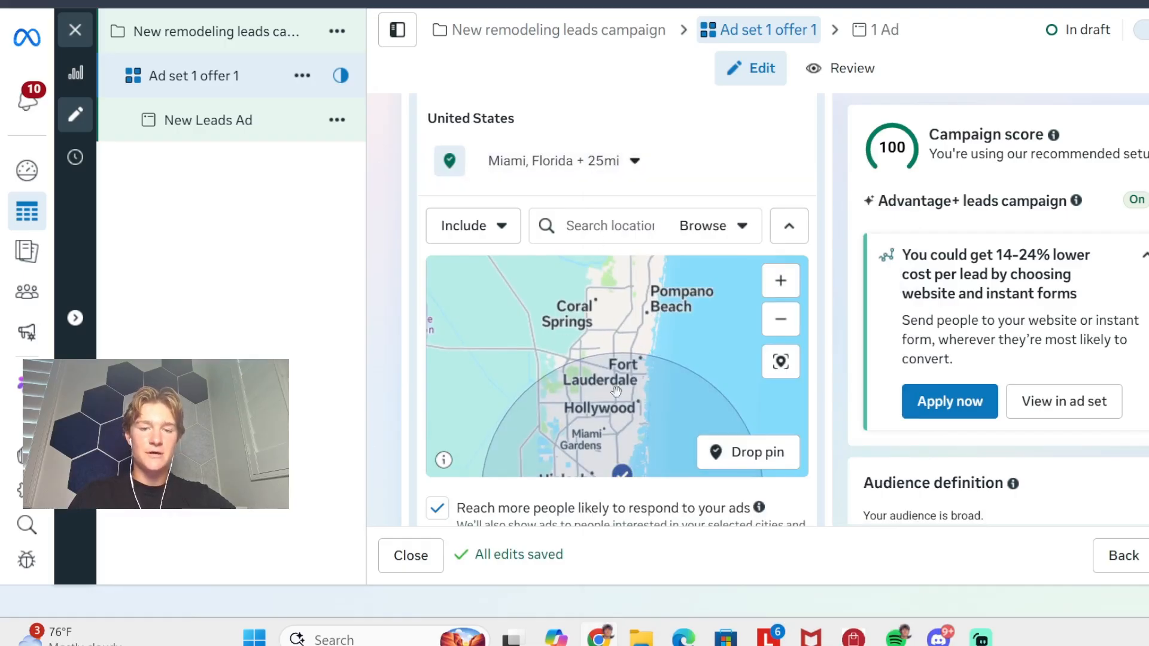
pyautogui.moveTo(617, 392); pyautogui.dragTo(632, 281)
pyautogui.scroll(-4, 631, 311)
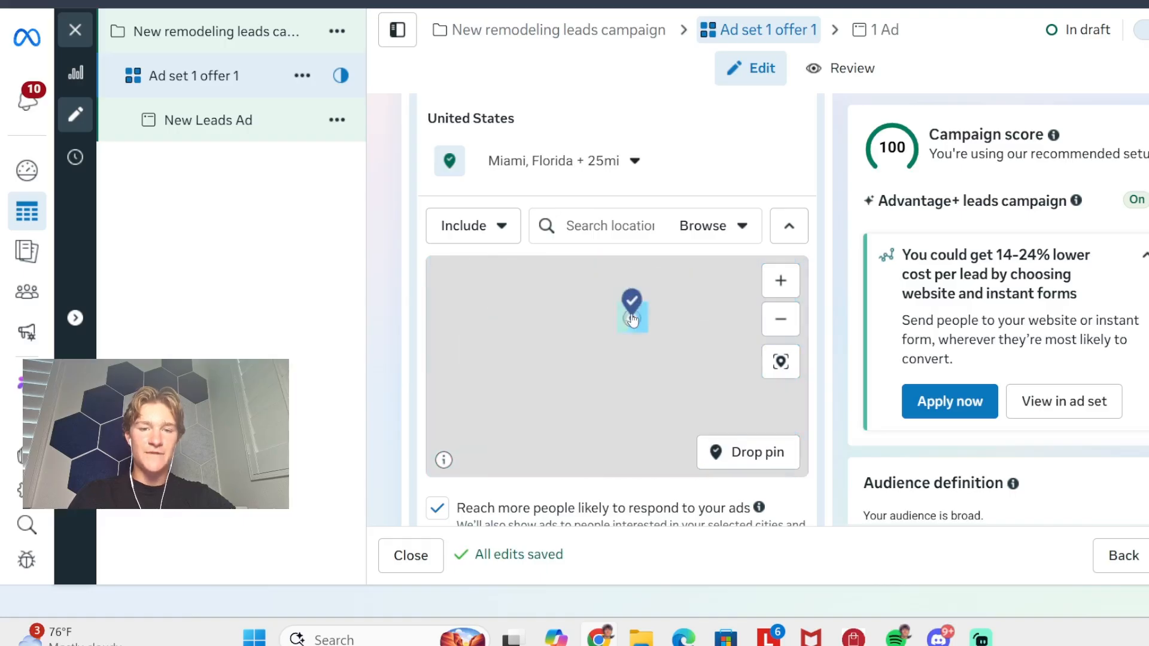
pyautogui.scroll(3, 637, 310)
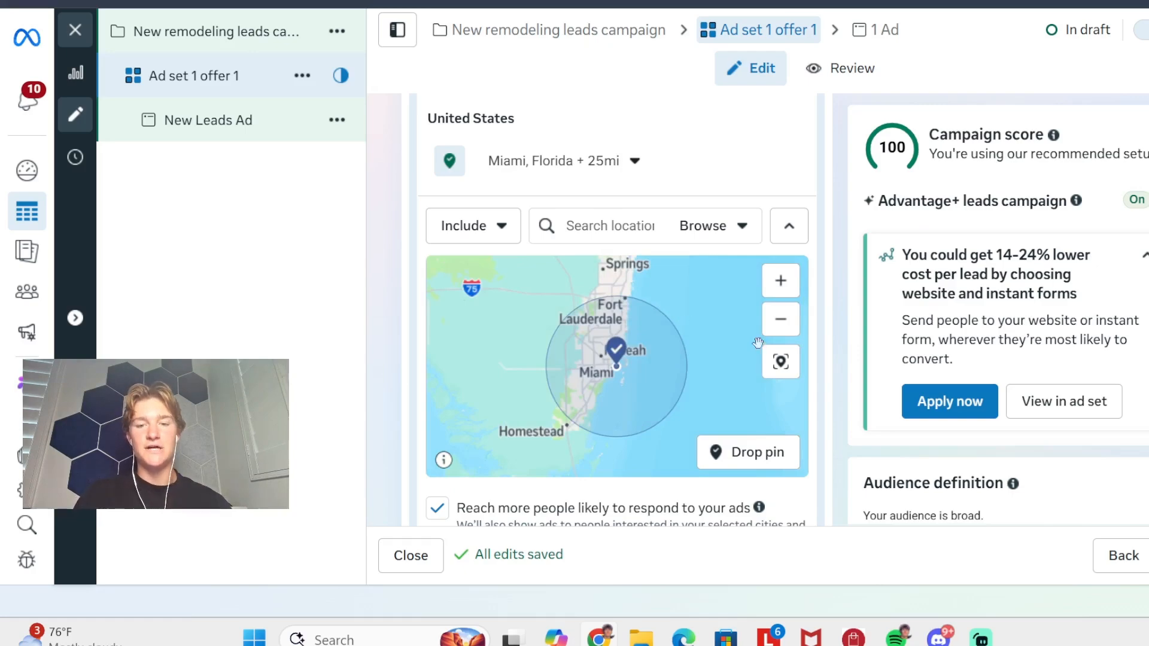
# - Switch location targeting to Exclude and drop a pin with a 10 mi radius just south of the Miami circle
pyautogui.click(505, 235)
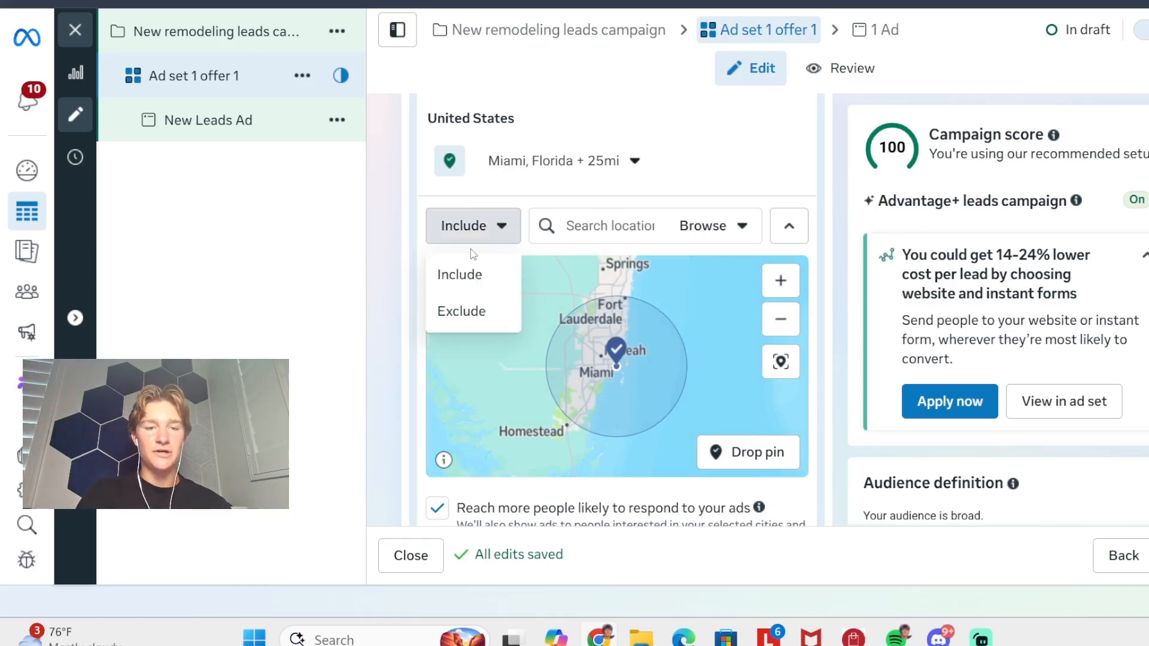
pyautogui.click(469, 311)
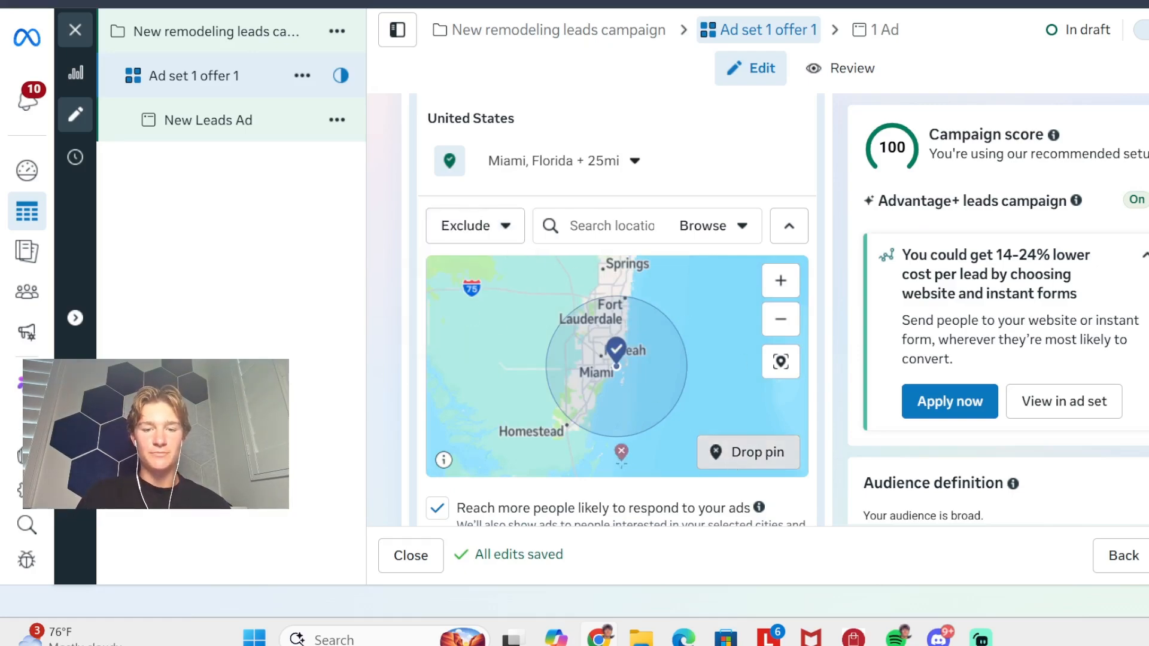
pyautogui.click(641, 432)
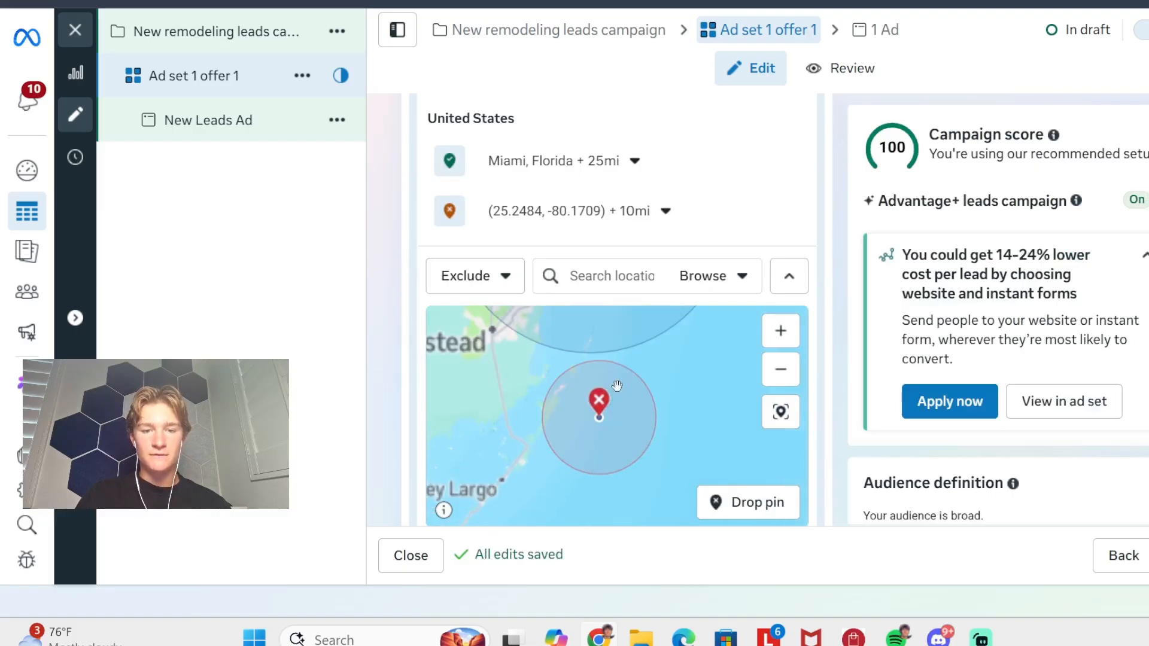
# - Drop a second exclusion pin with a 10 mi radius in the sea southeast of the Miami circle, east of the first pin
pyautogui.scroll(-3, 617, 385)
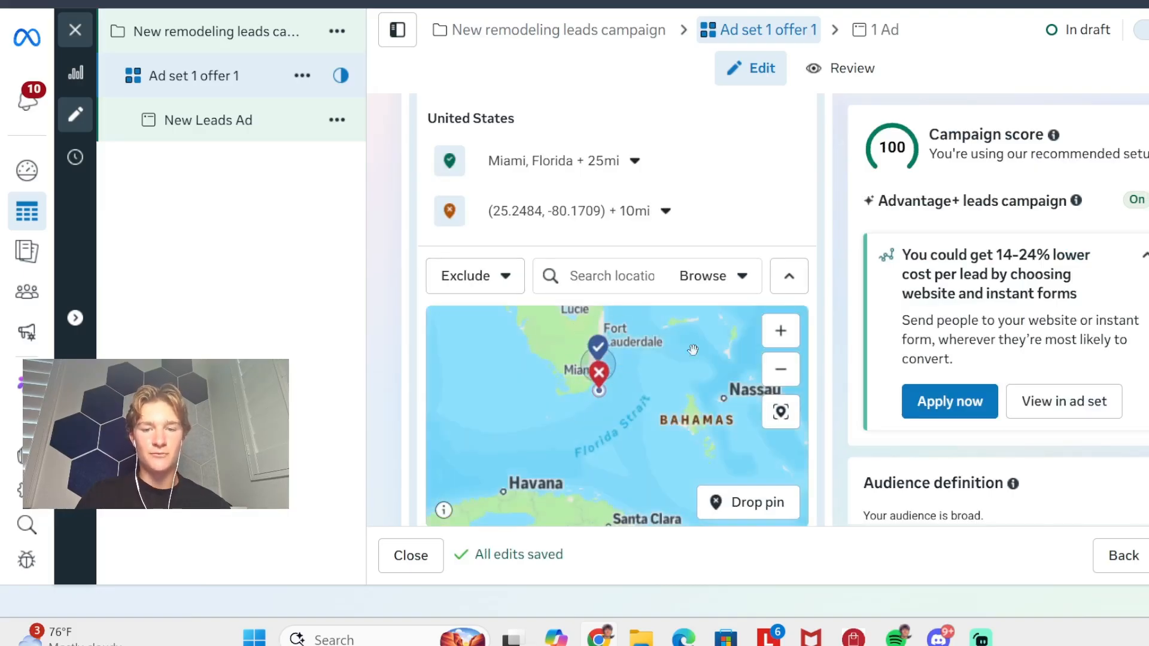
pyautogui.click(780, 330)
pyautogui.moveTo(630, 332); pyautogui.dragTo(643, 390)
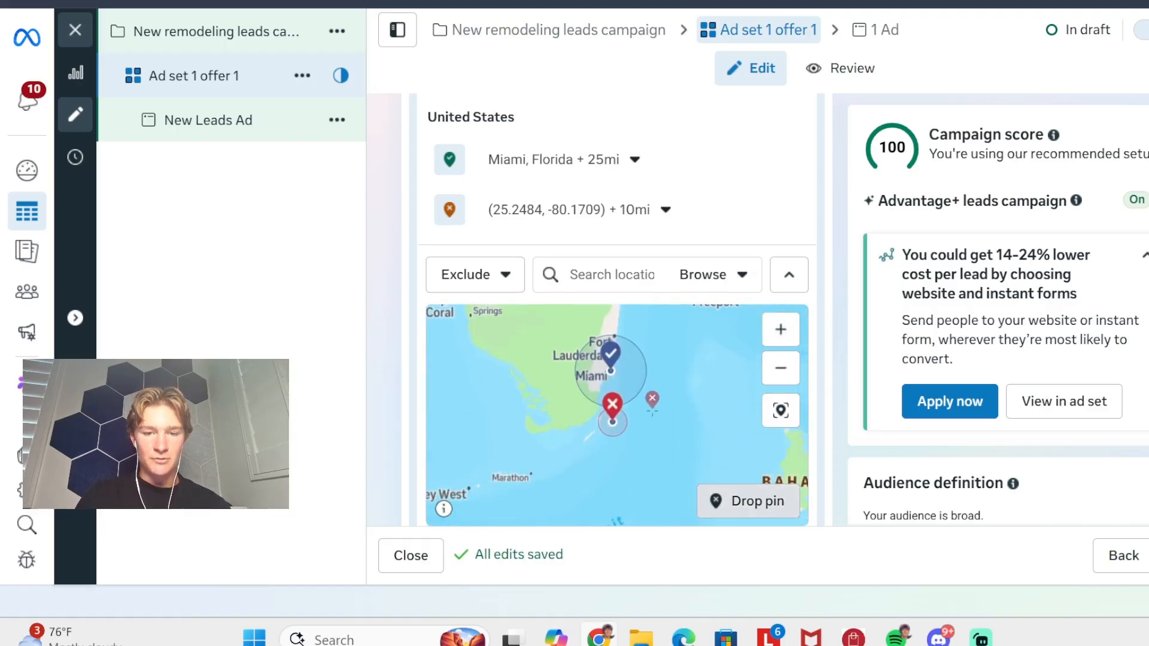
pyautogui.click(648, 416)
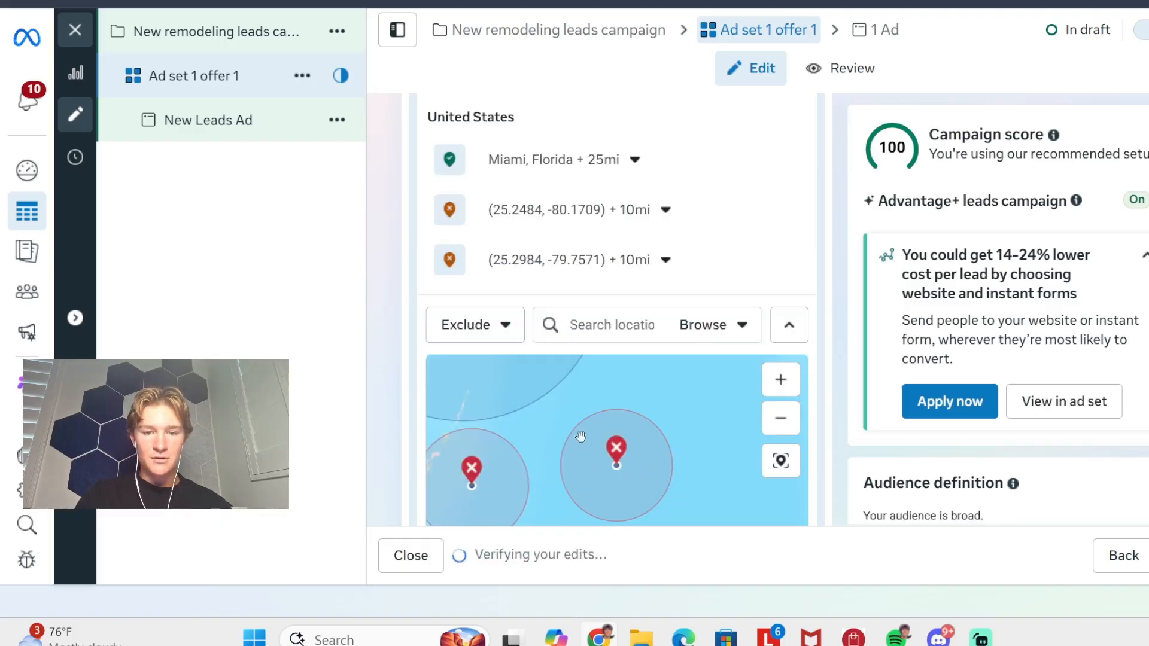
# - Compare the two exclusion circles with the Miami radius on the map, and collapse the map
pyautogui.scroll(-3, 607, 422)
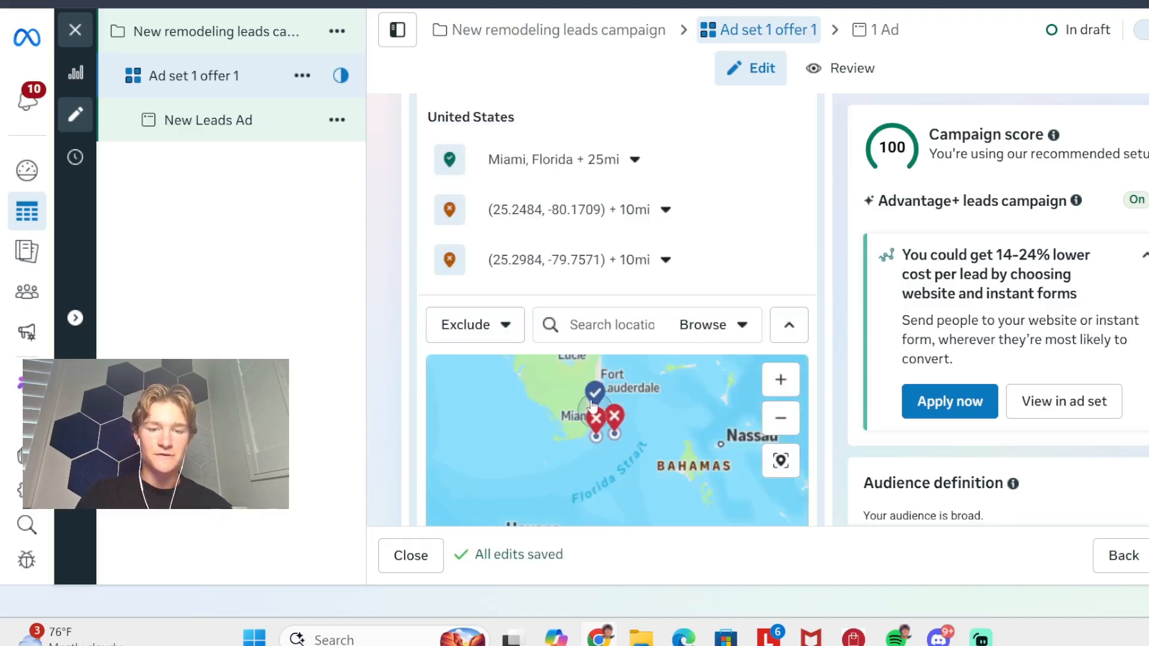
pyautogui.scroll(3, 592, 405)
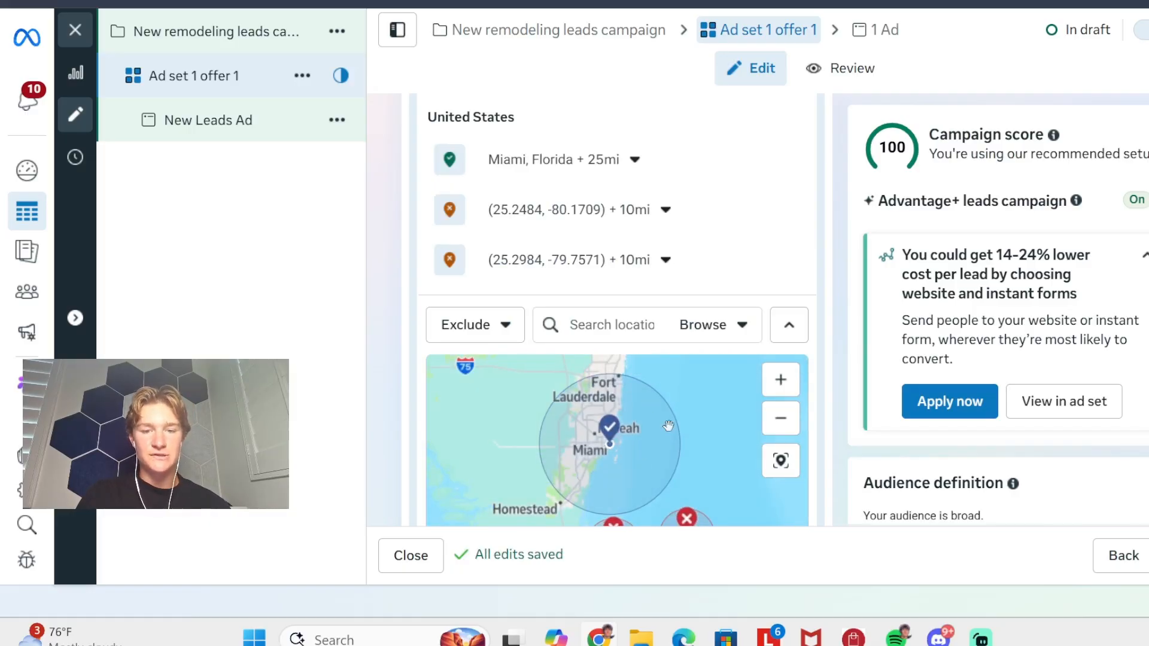
pyautogui.moveTo(669, 426); pyautogui.dragTo(689, 356)
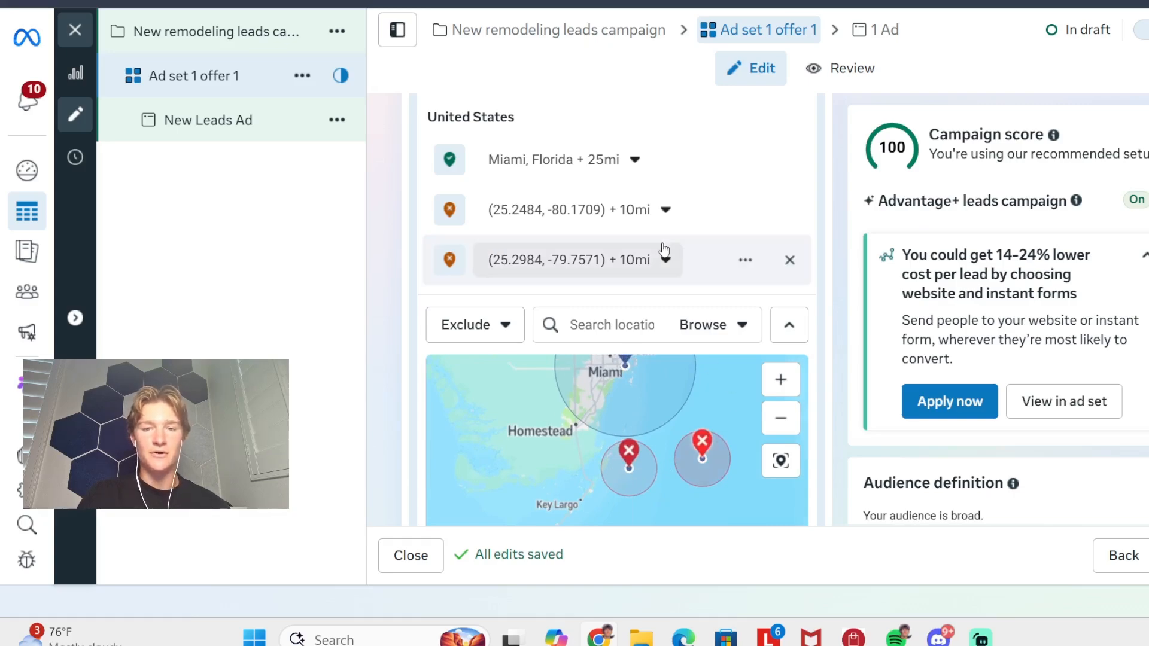
pyautogui.click(782, 321)
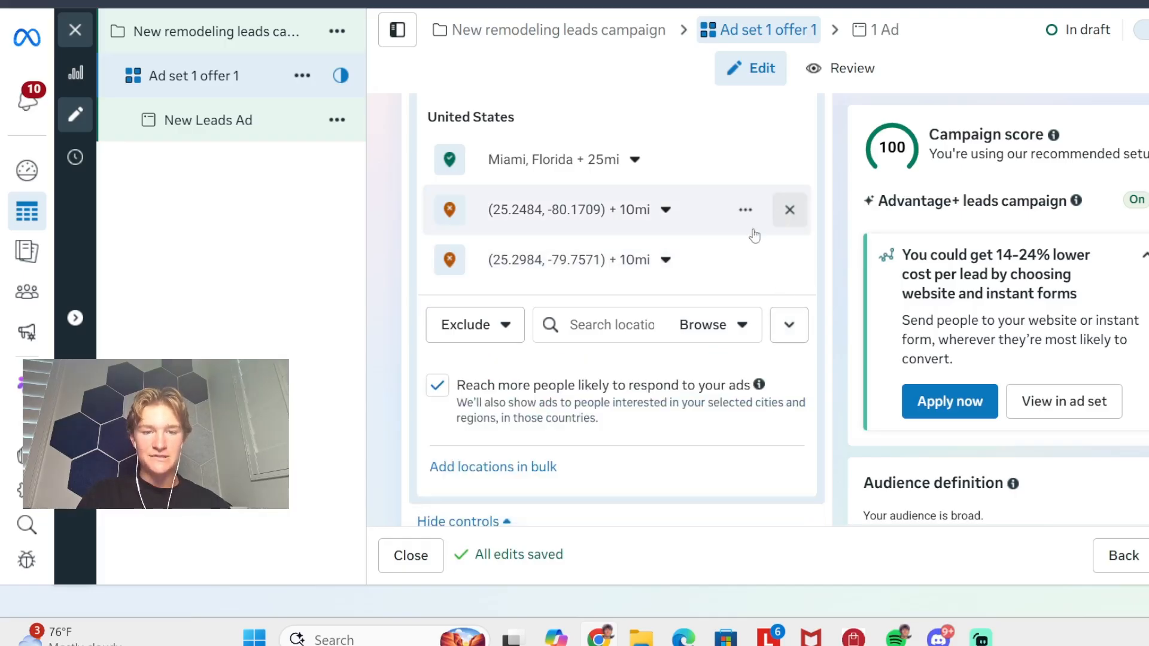
# - Turn off the option to reach more people likely to respond to the ads outside the selected locations
pyautogui.scroll(-1, 442, 356)
pyautogui.rightClick(439, 323)
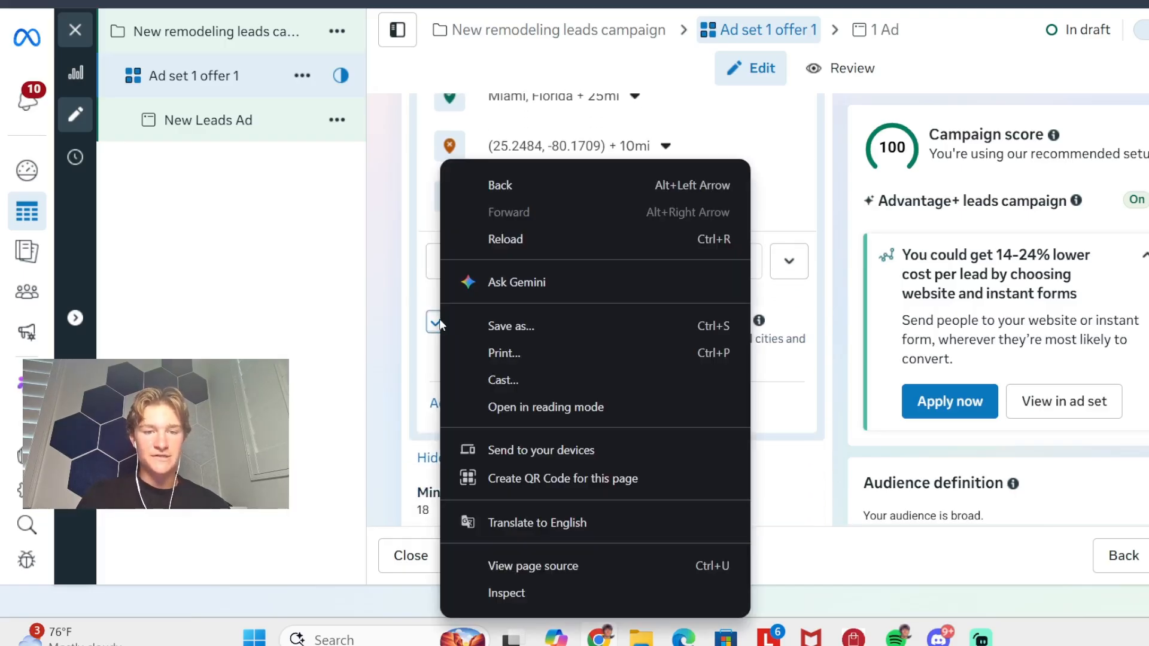
pyautogui.click(426, 330)
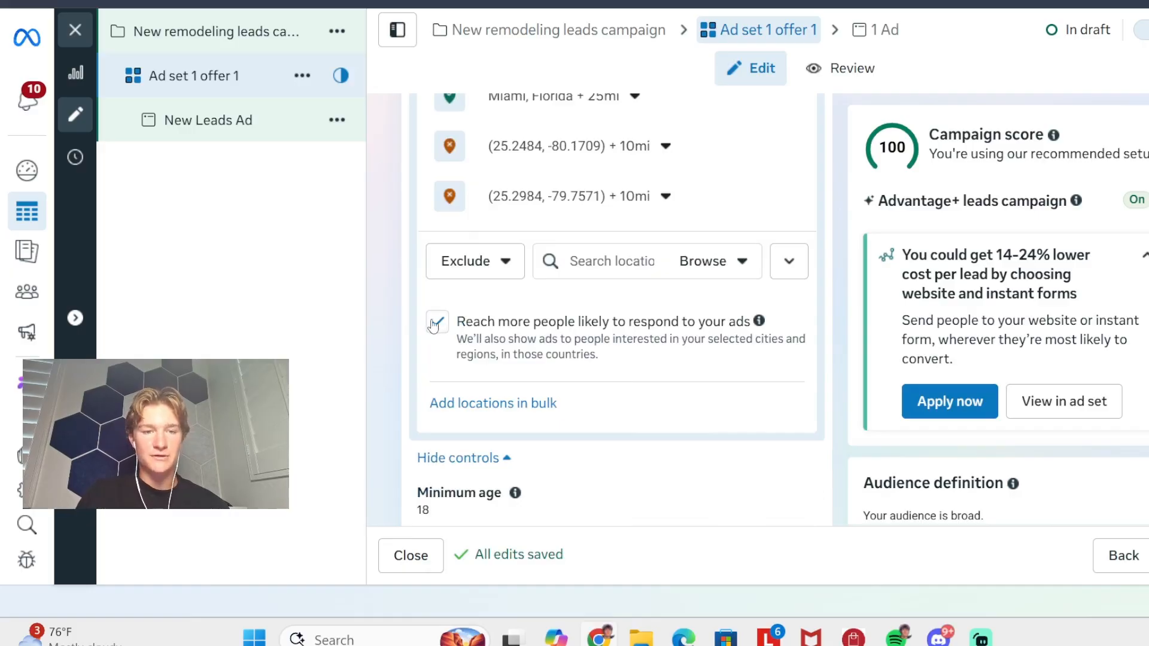
pyautogui.click(434, 325)
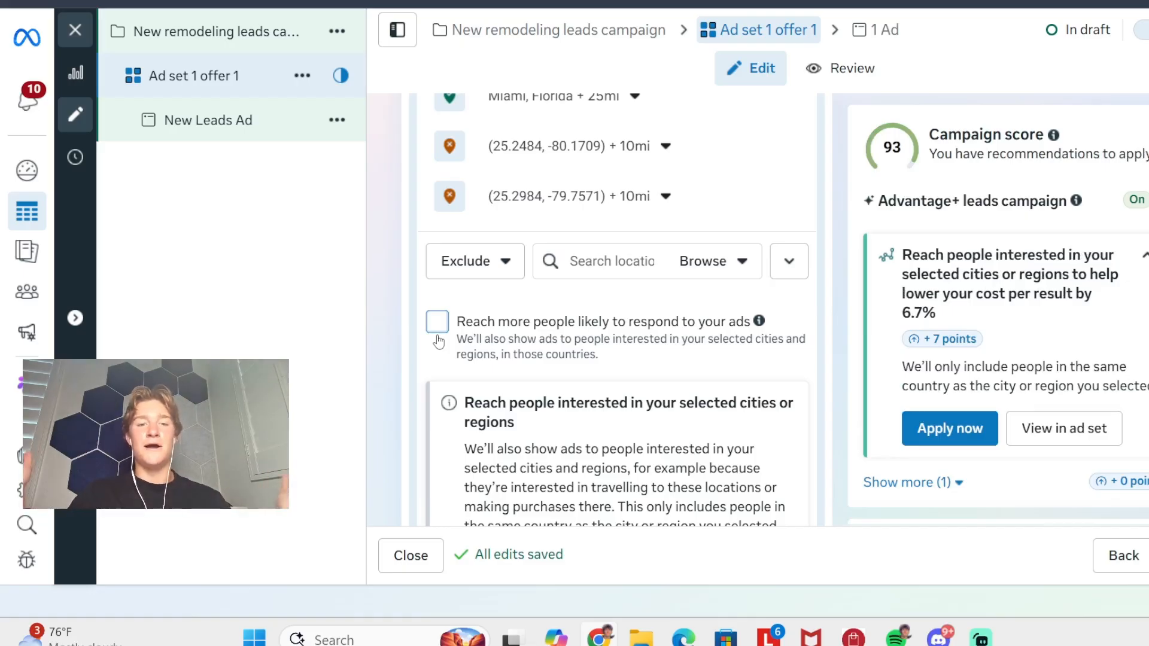
# - Set the minimum age in the audience controls to 25
pyautogui.scroll(-6, 442, 339)
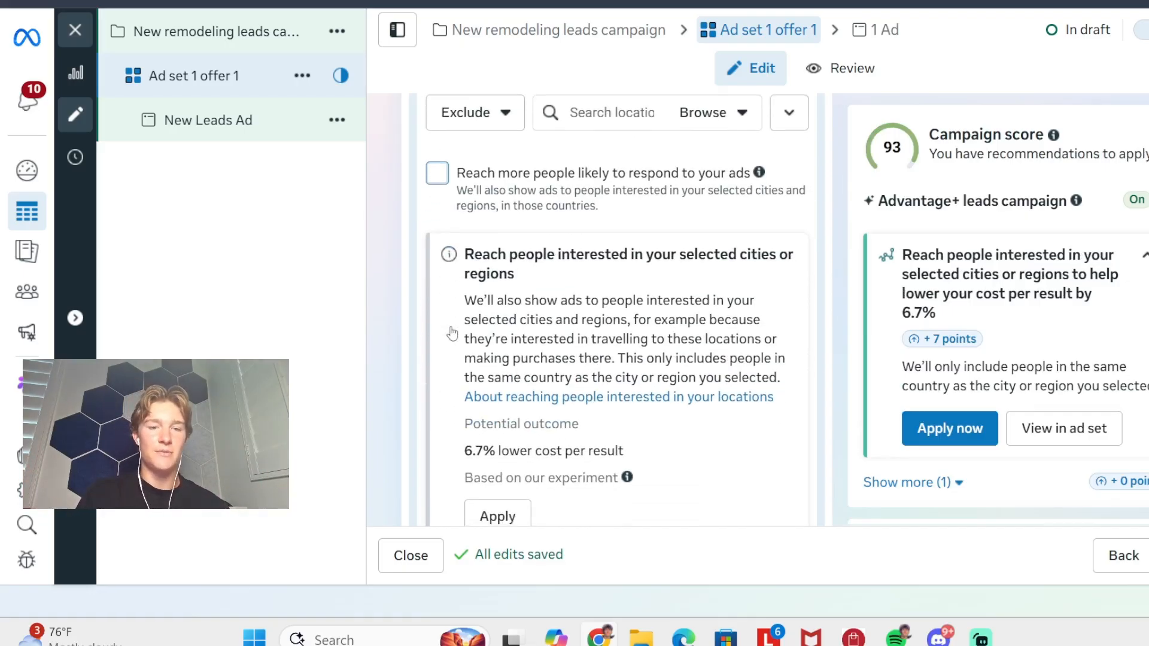
pyautogui.scroll(-4, 450, 332)
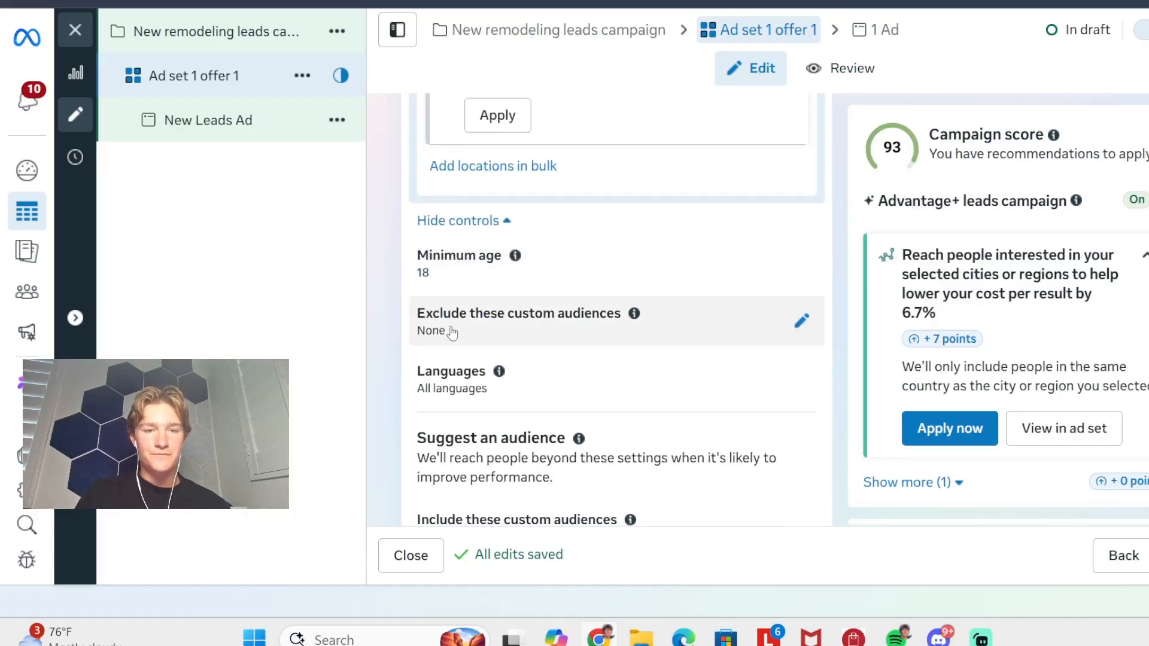
pyautogui.click(474, 190)
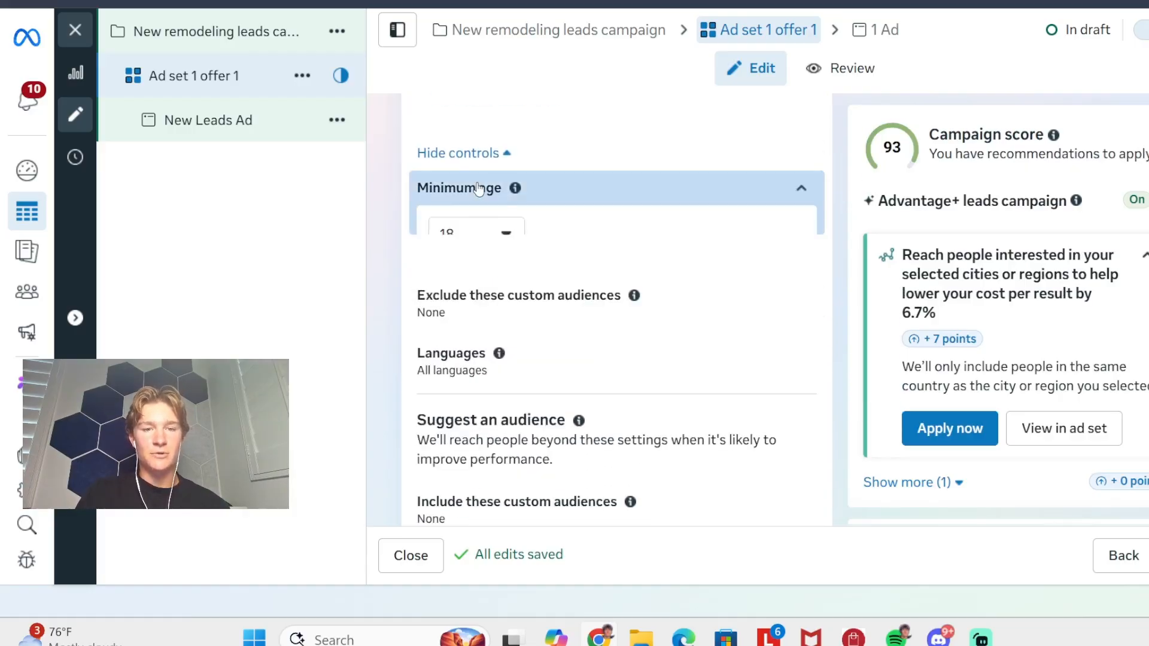
pyautogui.scroll(-8, 510, 218)
pyautogui.scroll(-4, 509, 219)
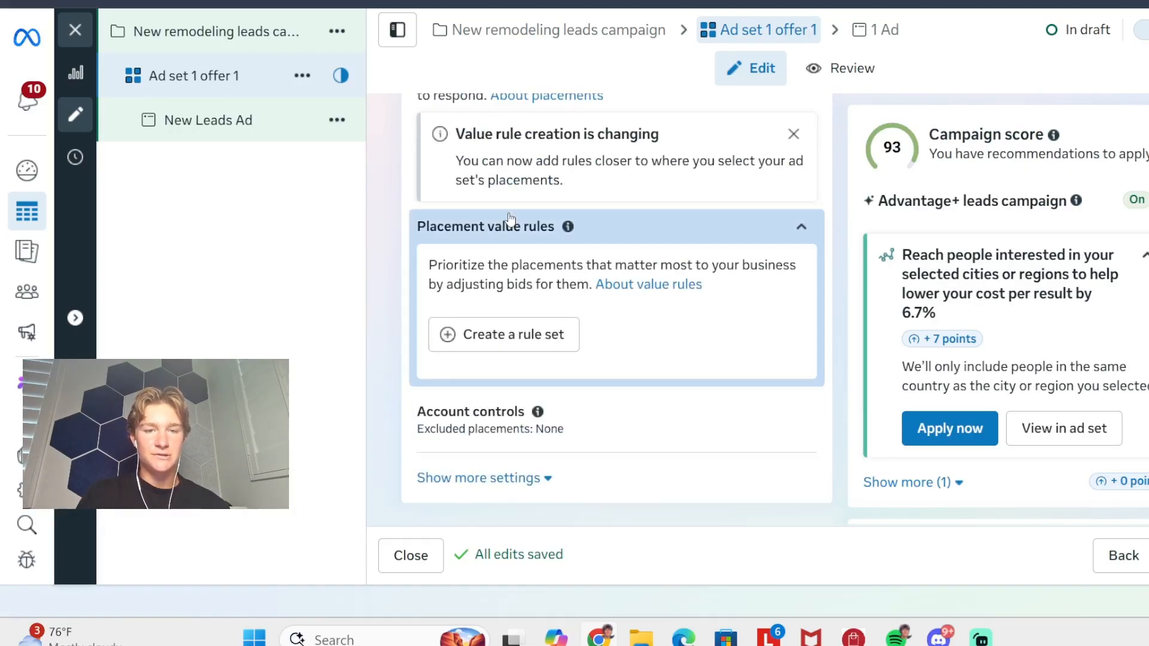
pyautogui.scroll(11, 509, 217)
pyautogui.scroll(7, 510, 216)
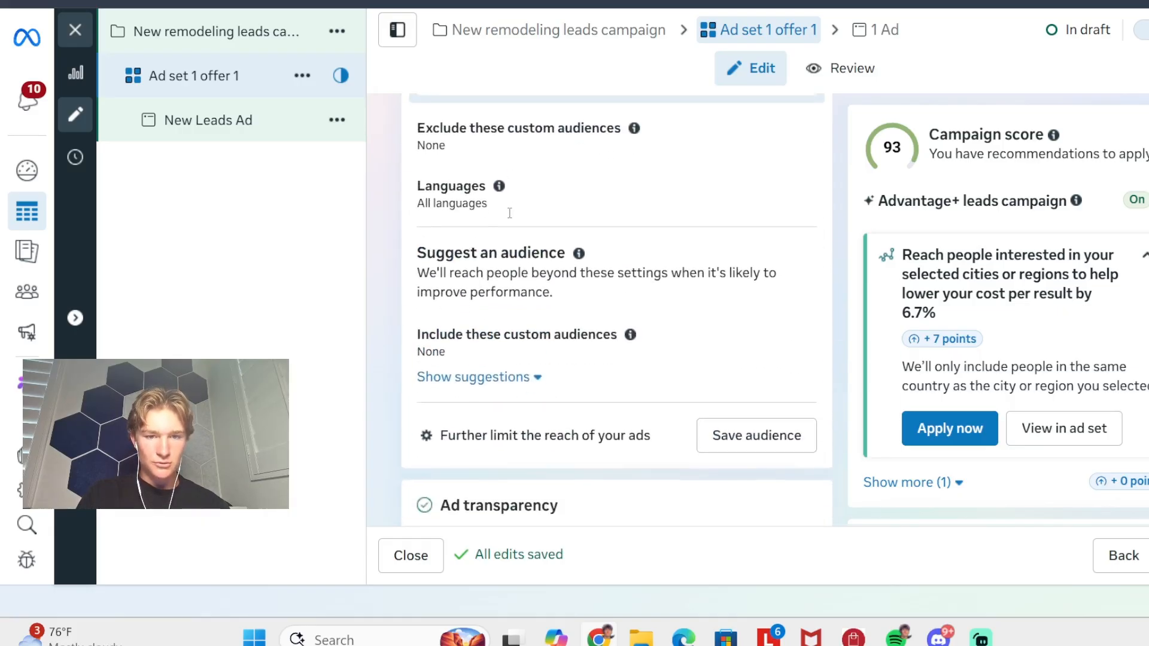
pyautogui.click(500, 299)
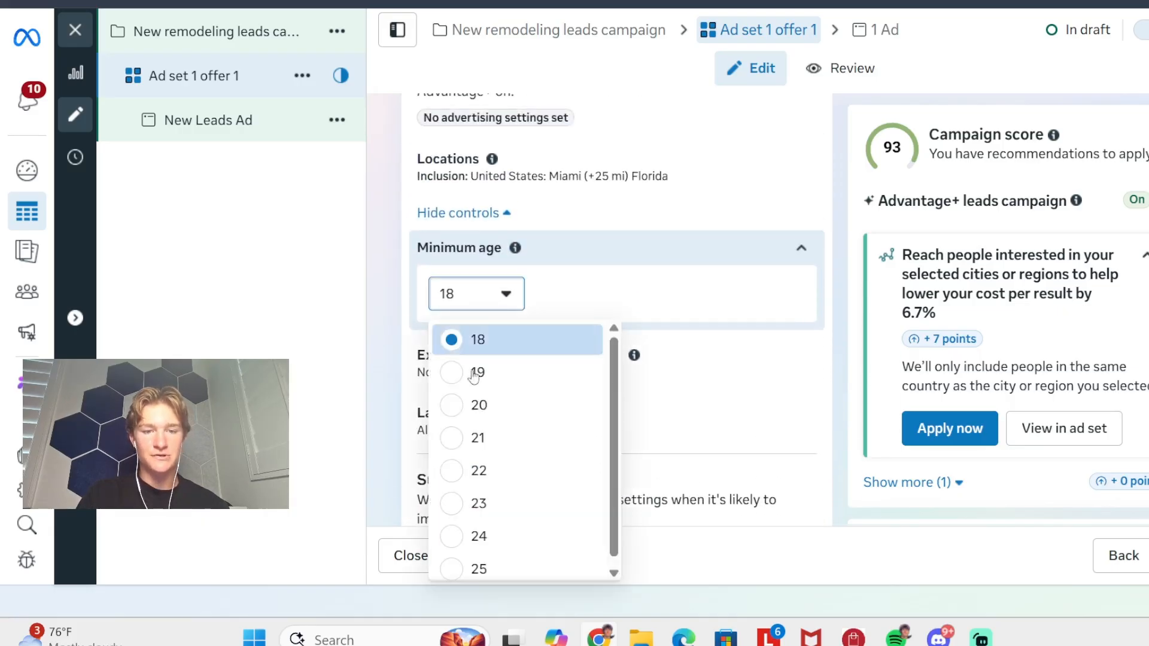
pyautogui.click(449, 571)
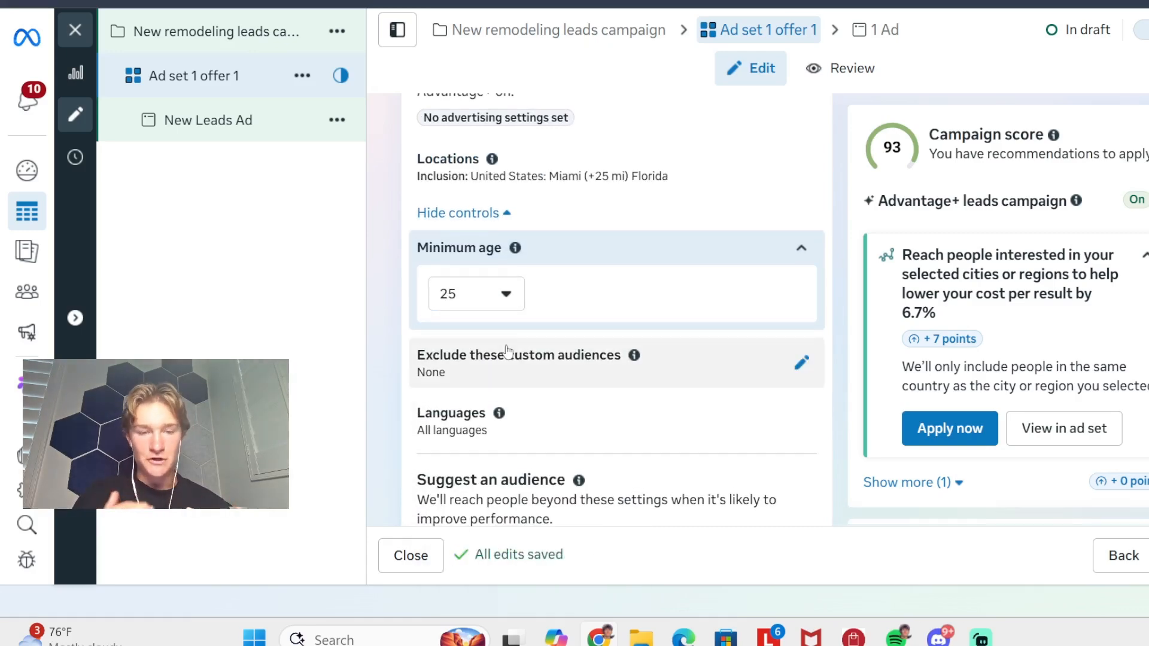
# - Expand the suggestions under Suggest an audience and open the detailed targeting for editing
pyautogui.scroll(-2, 531, 326)
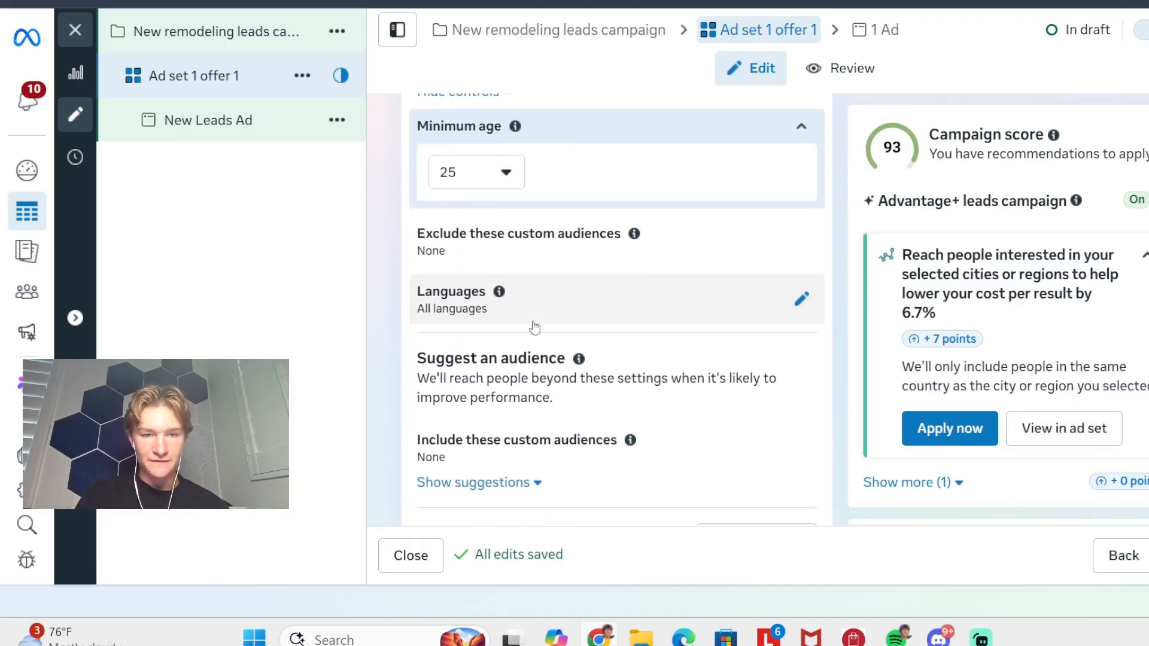
pyautogui.scroll(-1, 549, 230)
pyautogui.scroll(-1, 500, 173)
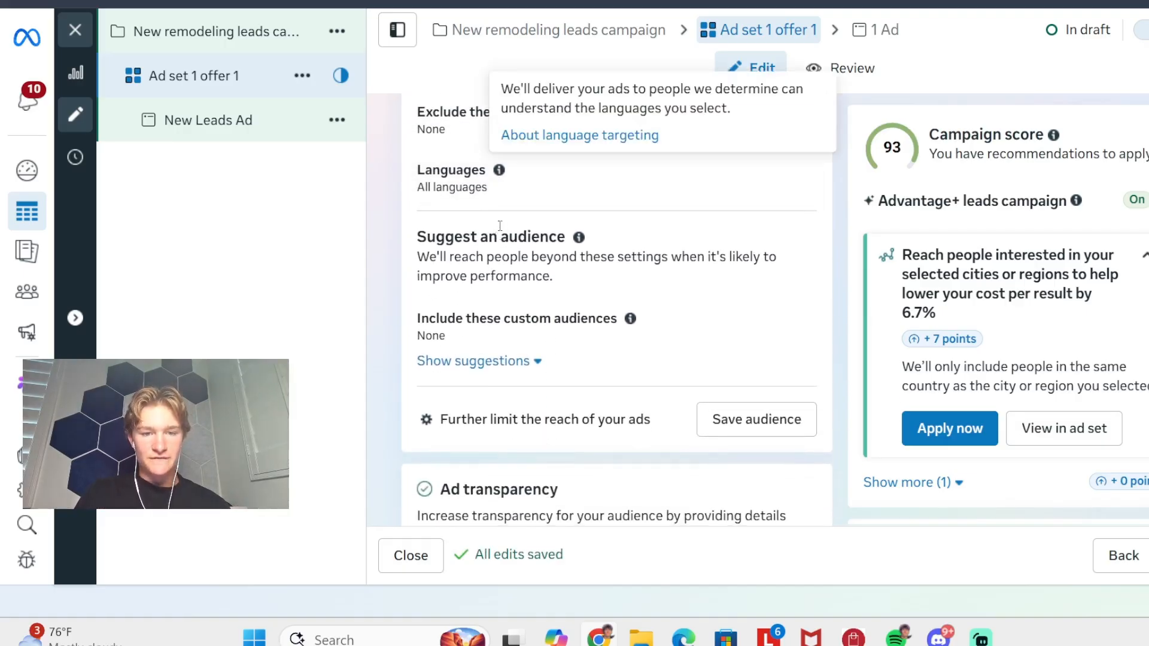
pyautogui.click(484, 363)
pyautogui.scroll(-2, 514, 329)
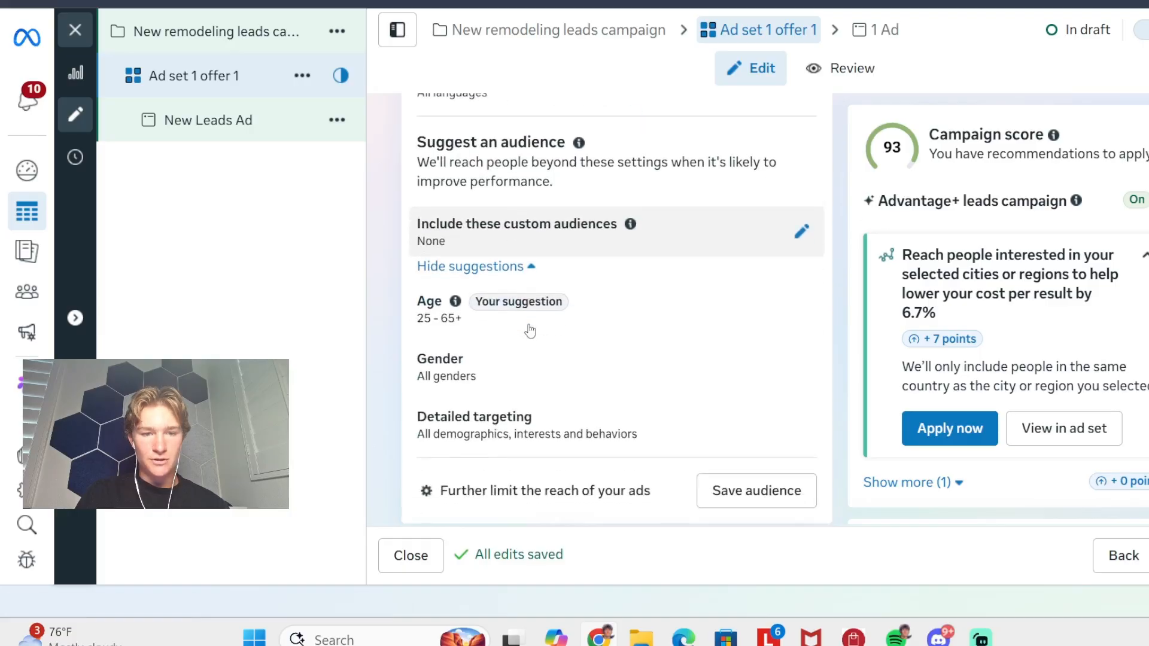
pyautogui.scroll(-1, 503, 263)
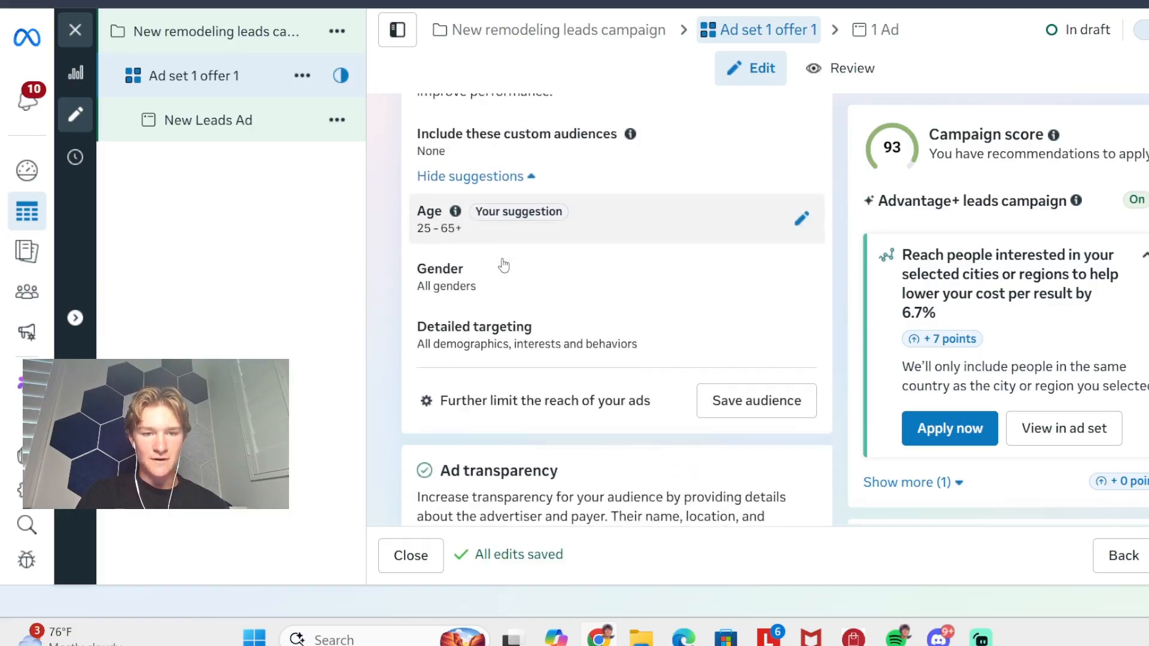
pyautogui.scroll(-1, 511, 320)
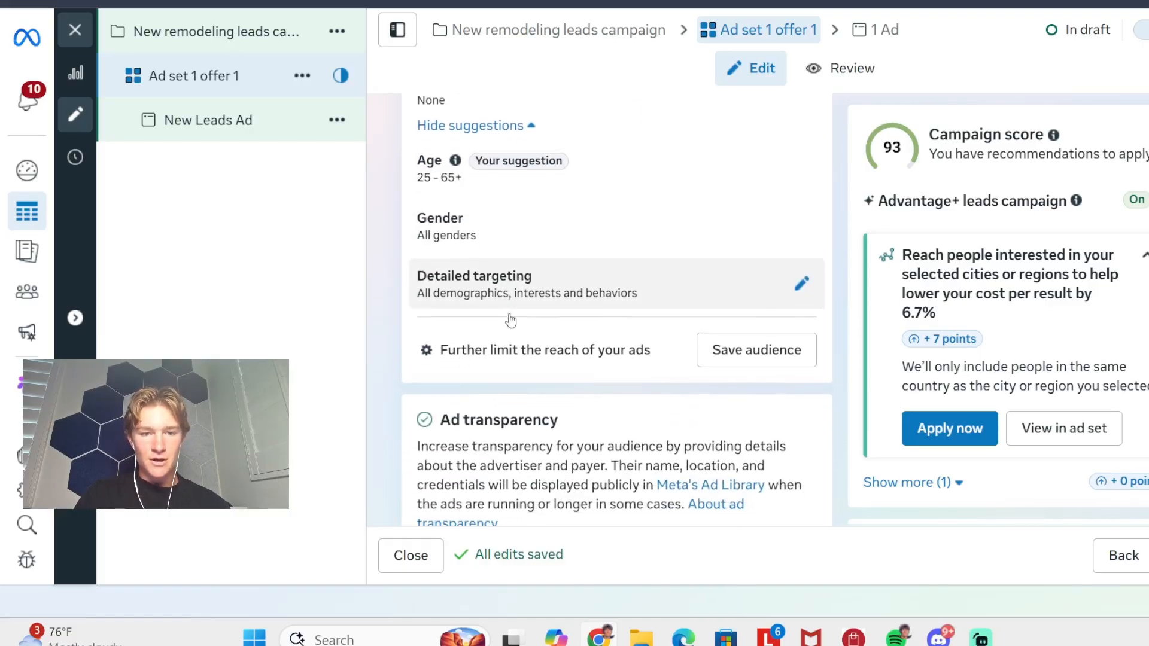
pyautogui.click(594, 293)
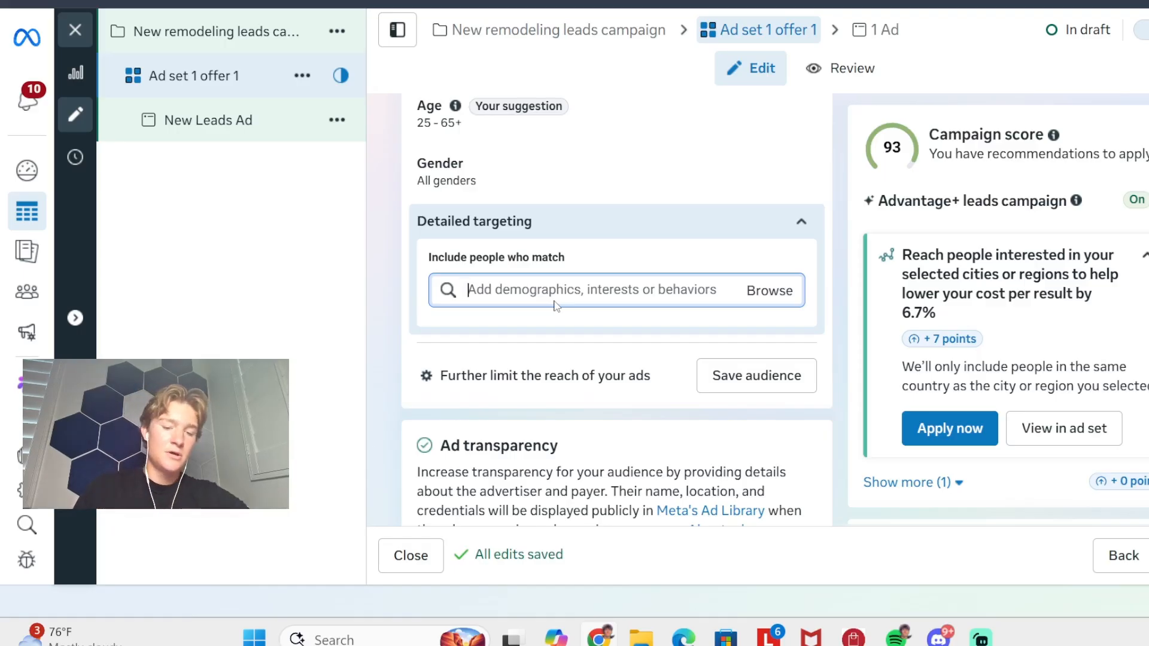
# - Search the detailed targeting options for "new homeown" and clear the search
pyautogui.write('new homeown')
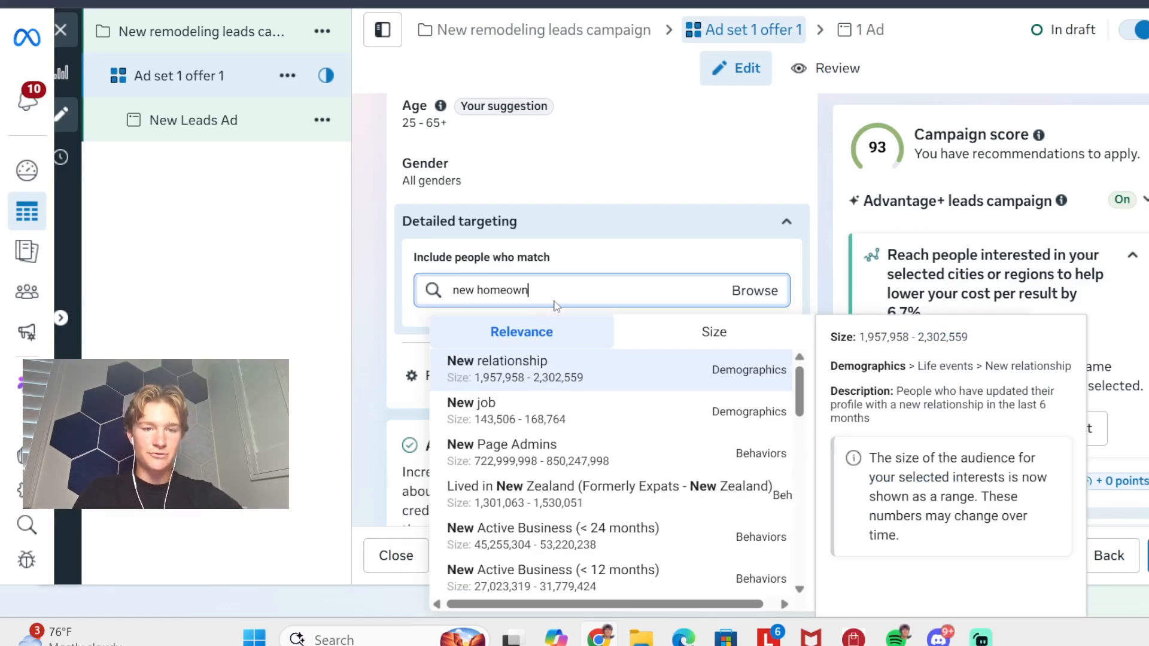
pyautogui.press('BackSpace')
pyautogui.press('BackSpace')
pyautogui.press('BackSpace')
pyautogui.press('BackSpace')
pyautogui.press('BackSpace')
pyautogui.press('BackSpace')
pyautogui.press('BackSpace')
pyautogui.press('BackSpace')
pyautogui.press('BackSpace')
pyautogui.press('BackSpace')
pyautogui.press('BackSpace')
# - Search the detailed targeting options for "outdated homes" and clear the search
pyautogui.write('outdated')
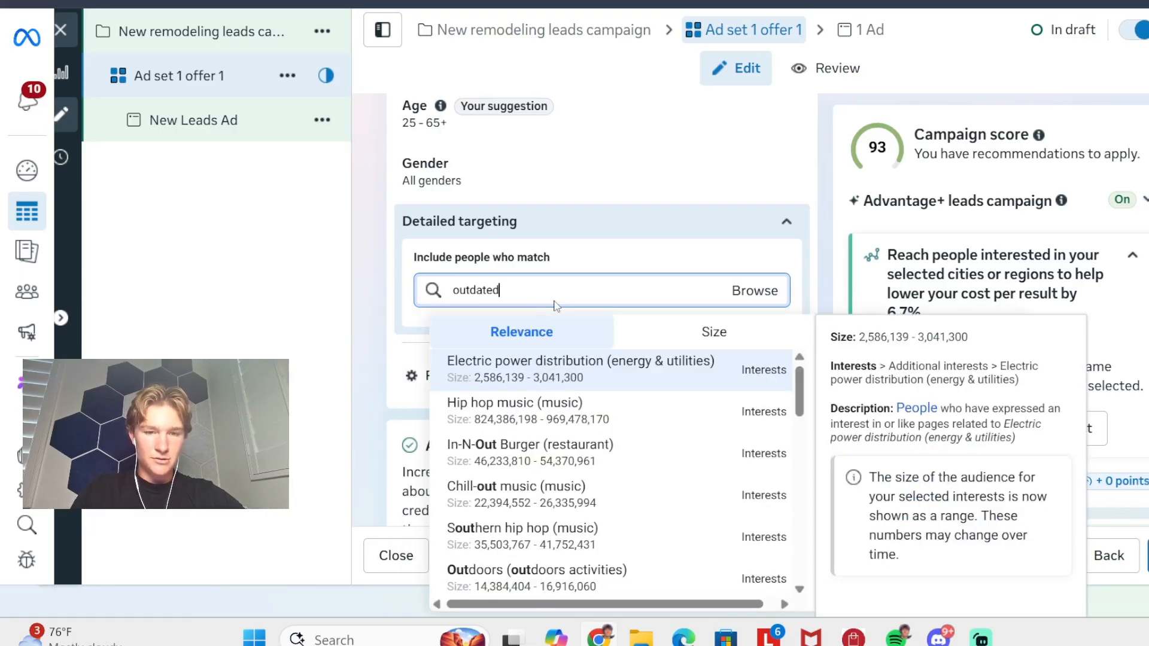
pyautogui.write(' homes')
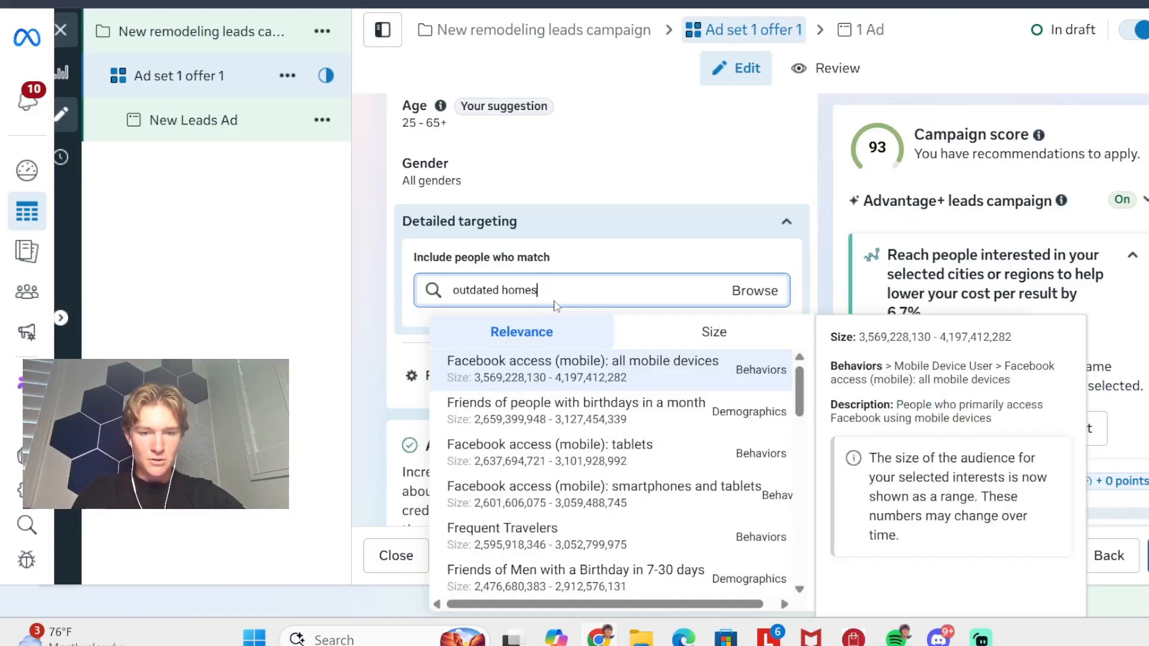
pyautogui.press('BackSpace')
pyautogui.press('BackSpace')
pyautogui.press('BackSpace')
pyautogui.press('BackSpace')
pyautogui.press('BackSpace')
pyautogui.press('BackSpace')
pyautogui.press('BackSpace')
pyautogui.press('BackSpace')
pyautogui.press('BackSpace')
pyautogui.press('BackSpace')
pyautogui.press('BackSpace')
pyautogui.press('BackSpace')
pyautogui.press('BackSpace')
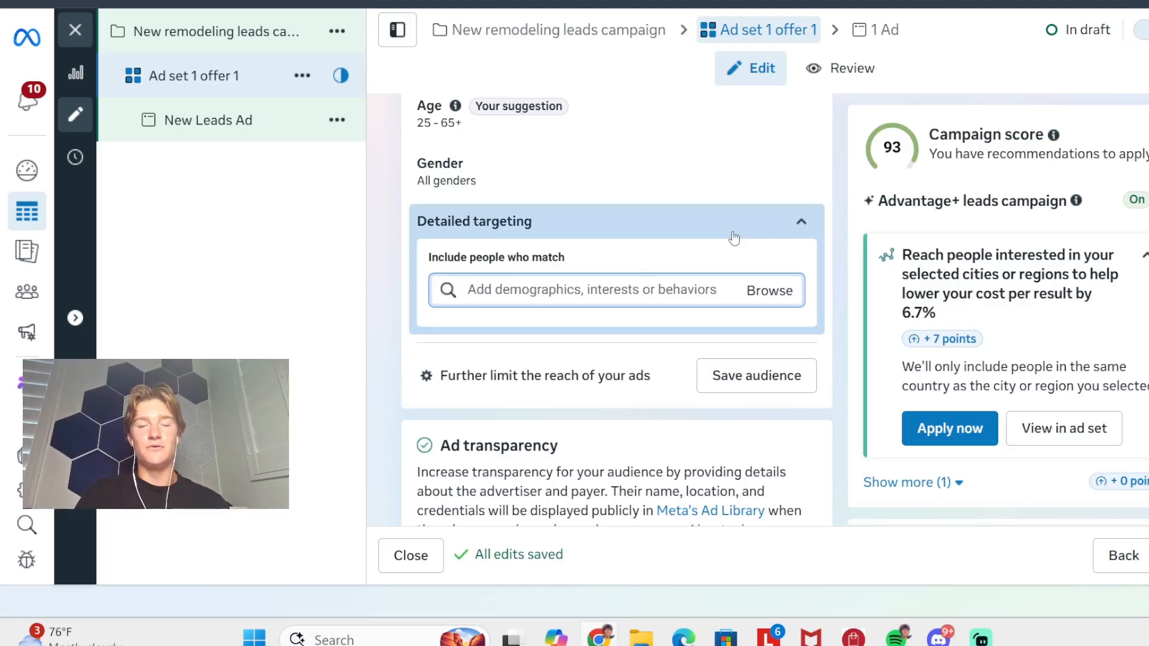
# - Search the detailed targeting for "bathroom", look through the suggested interests such as Modern Bathroom (retailer), and clear the search
pyautogui.write('bathroom')
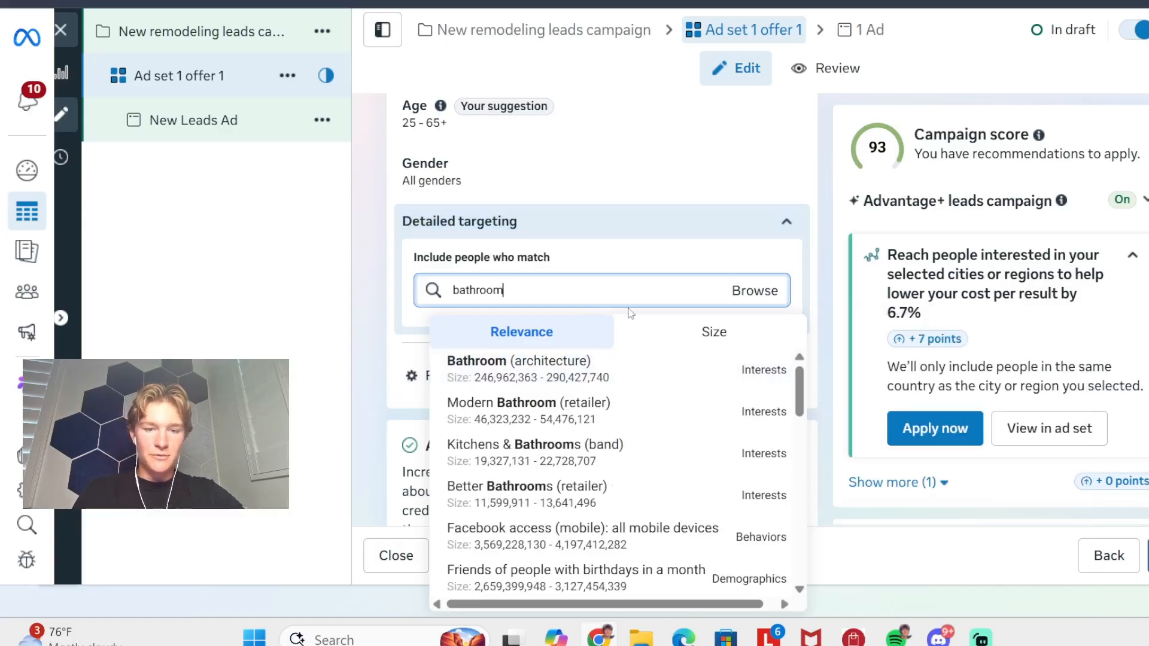
pyautogui.moveTo(575, 416)
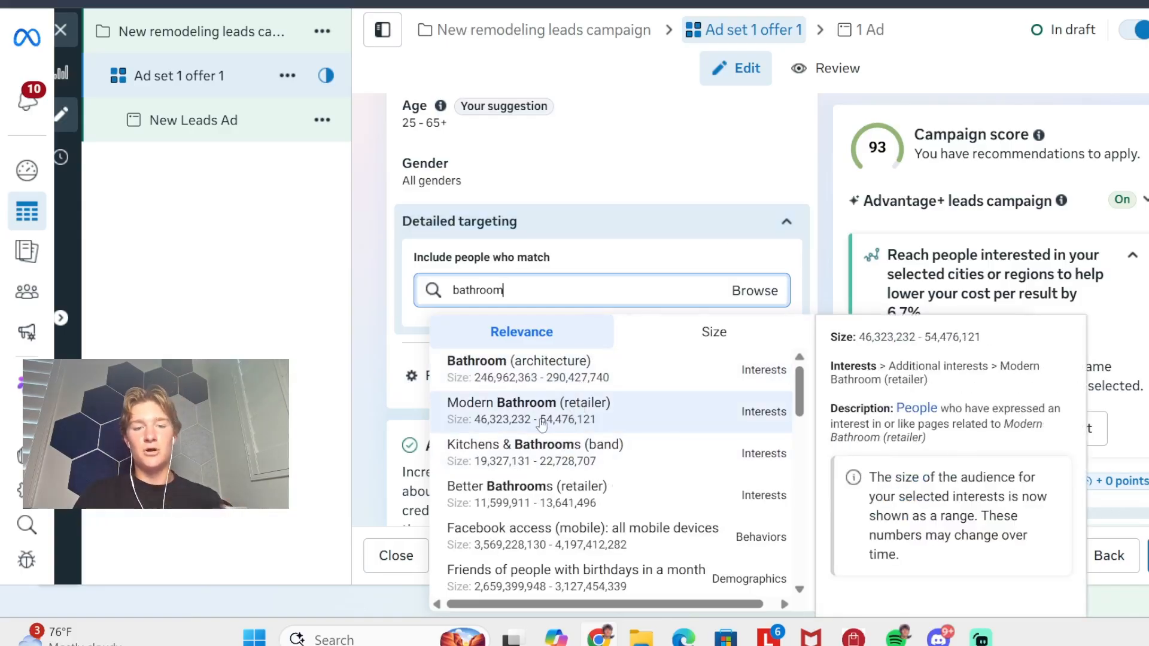
pyautogui.scroll(-1, 545, 472)
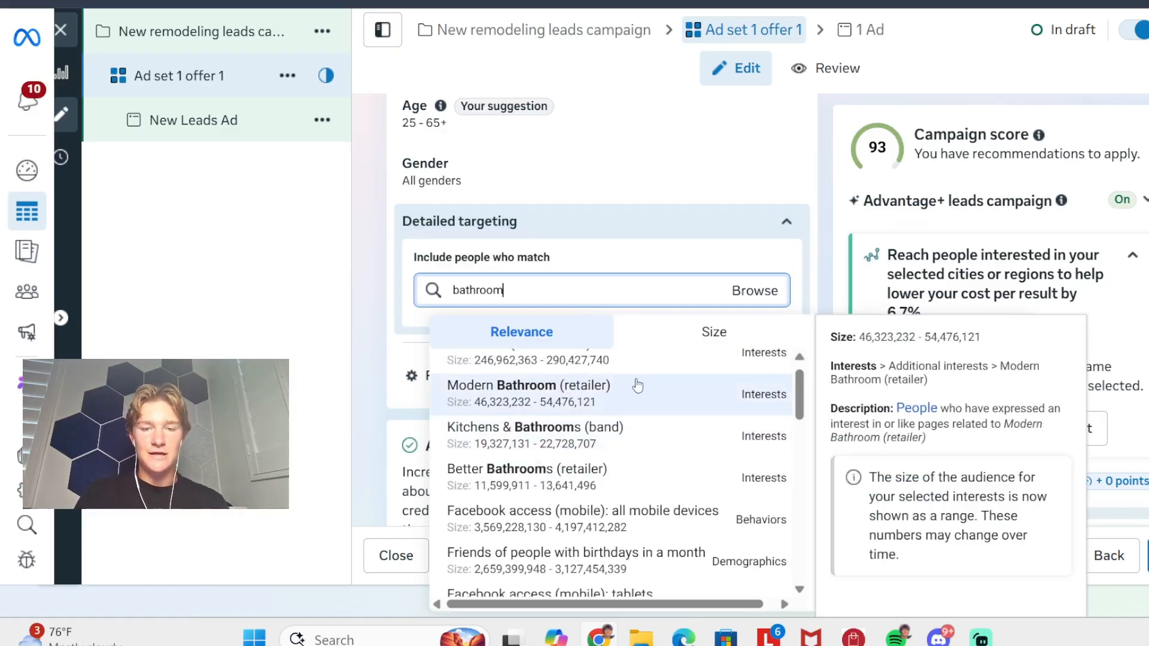
pyautogui.press('BackSpace')
pyautogui.press('BackSpace')
pyautogui.press('BackSpace')
pyautogui.press('BackSpace')
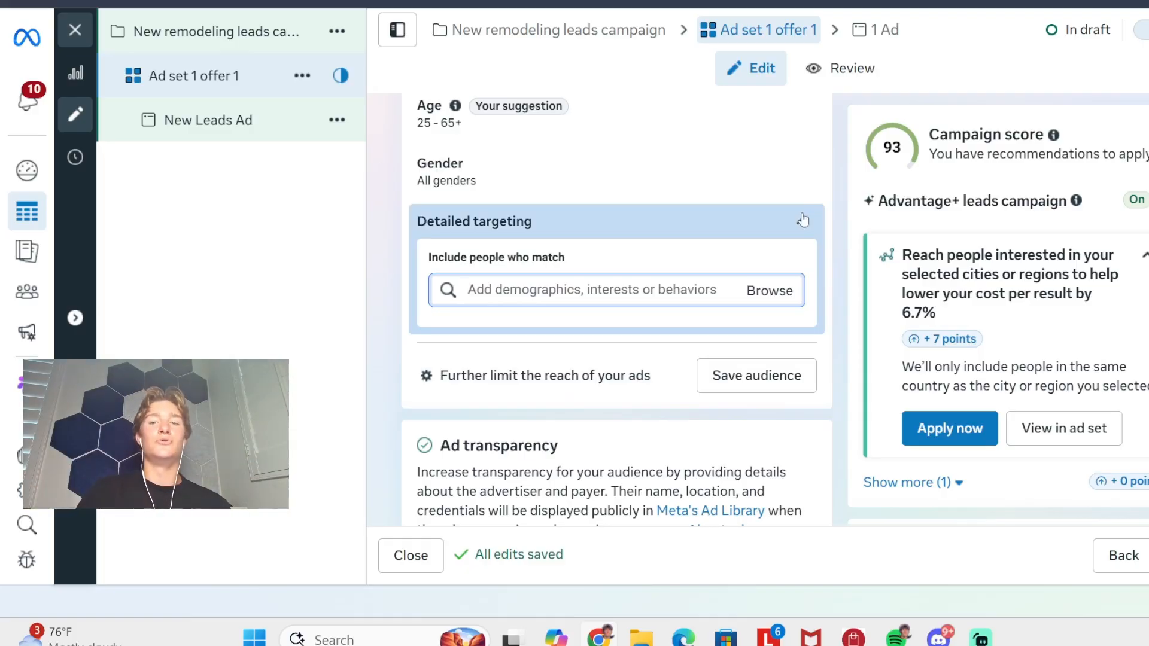
# - Expand the additional settings of the ad set's Placements section and review the devices, platforms and placement controls
pyautogui.scroll(-5, 803, 220)
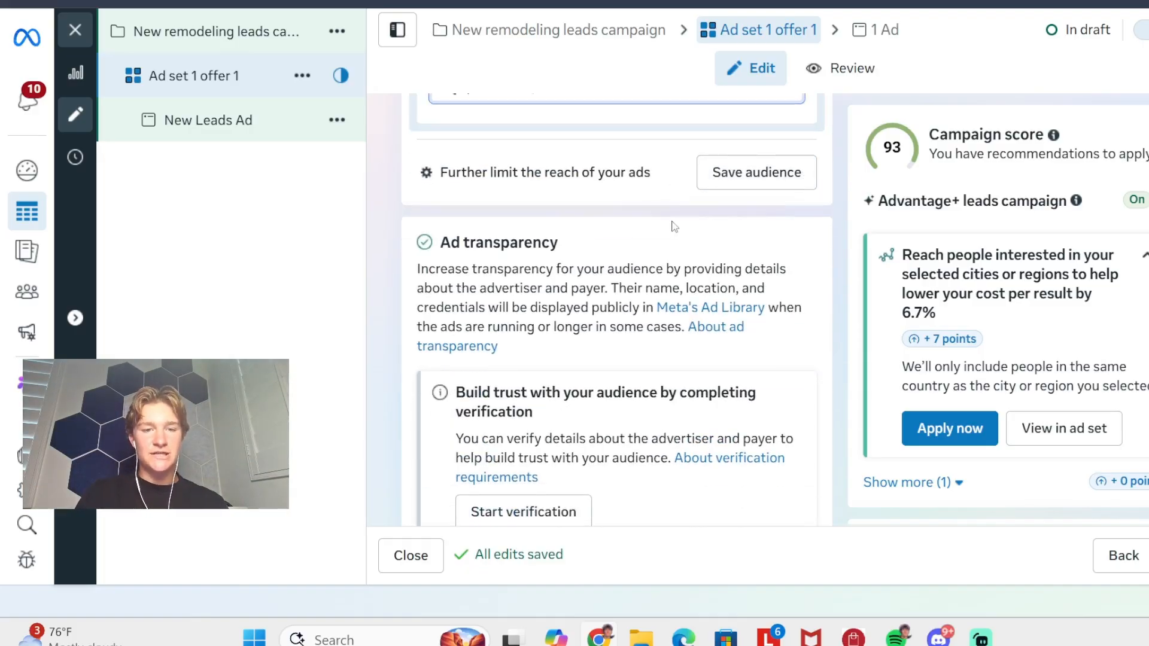
pyautogui.scroll(-2, 674, 225)
pyautogui.scroll(6, 699, 287)
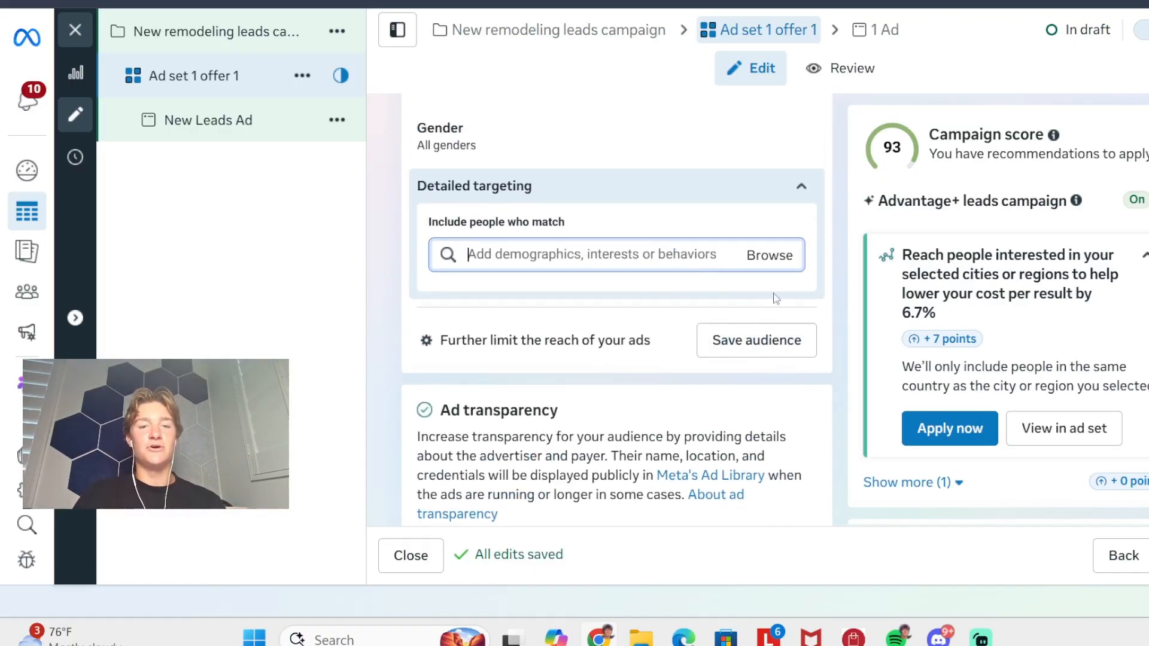
pyautogui.scroll(-5, 689, 315)
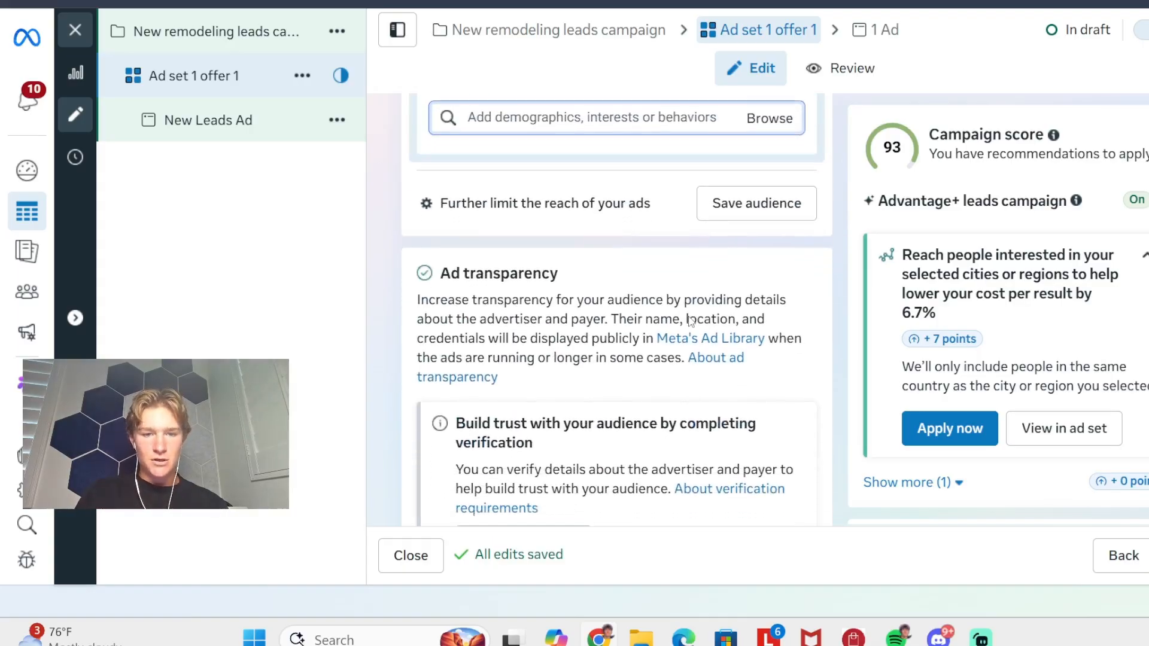
pyautogui.scroll(3, 689, 316)
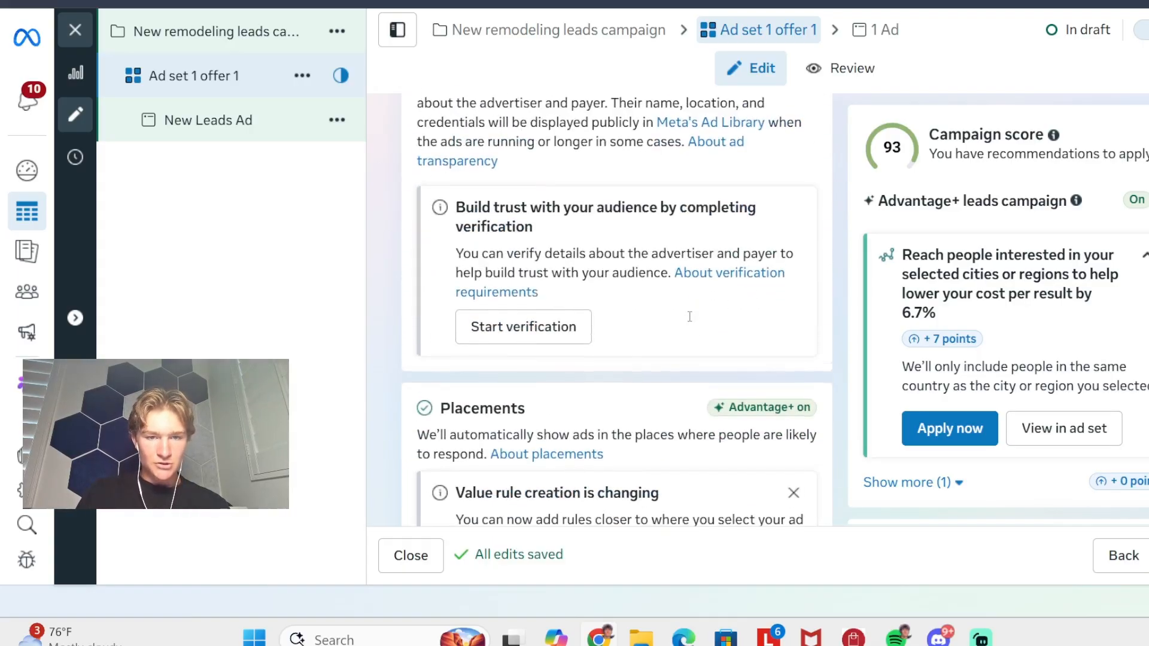
pyautogui.scroll(-4, 689, 317)
pyautogui.scroll(-3, 620, 310)
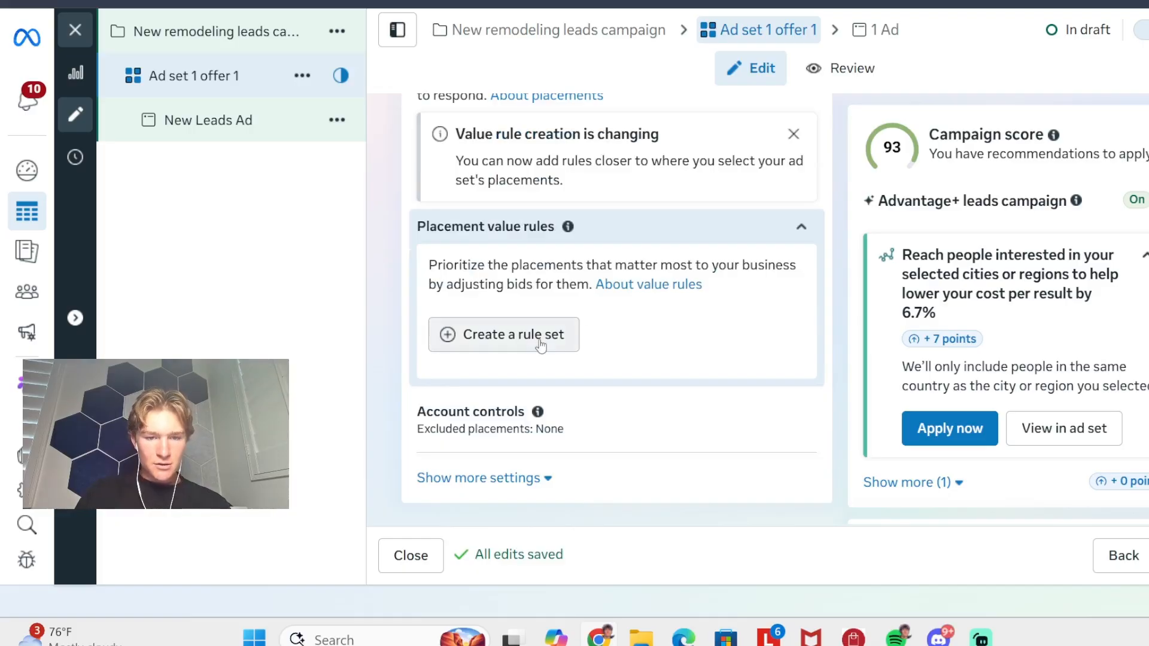
pyautogui.click(486, 479)
pyautogui.scroll(-7, 556, 425)
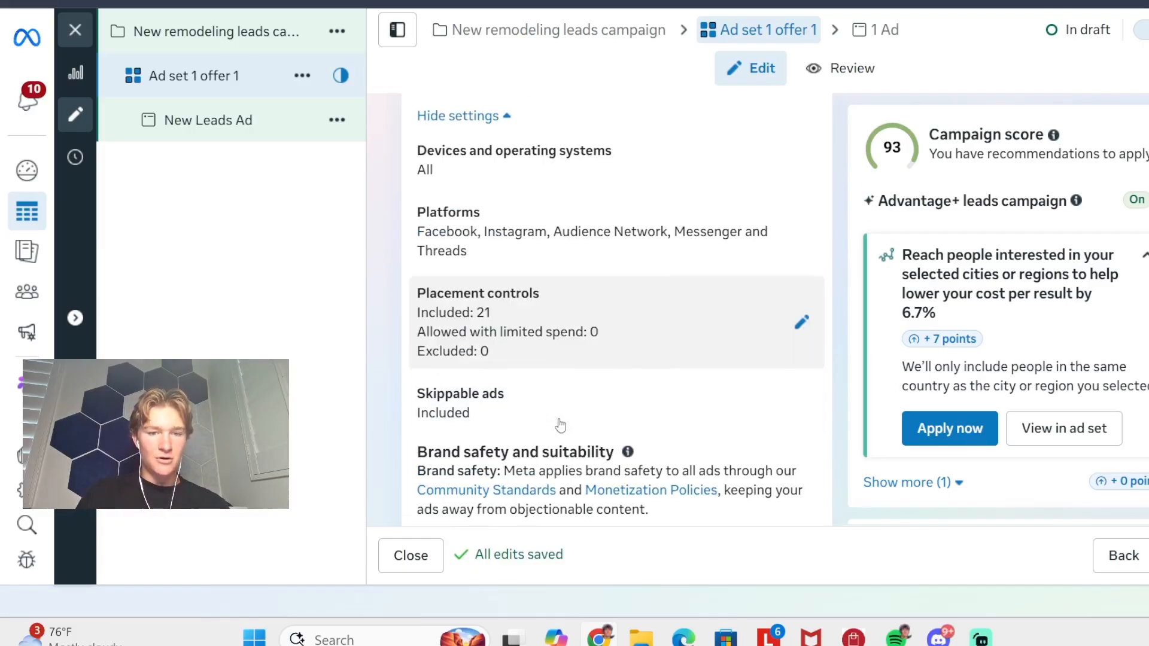
pyautogui.scroll(2, 567, 297)
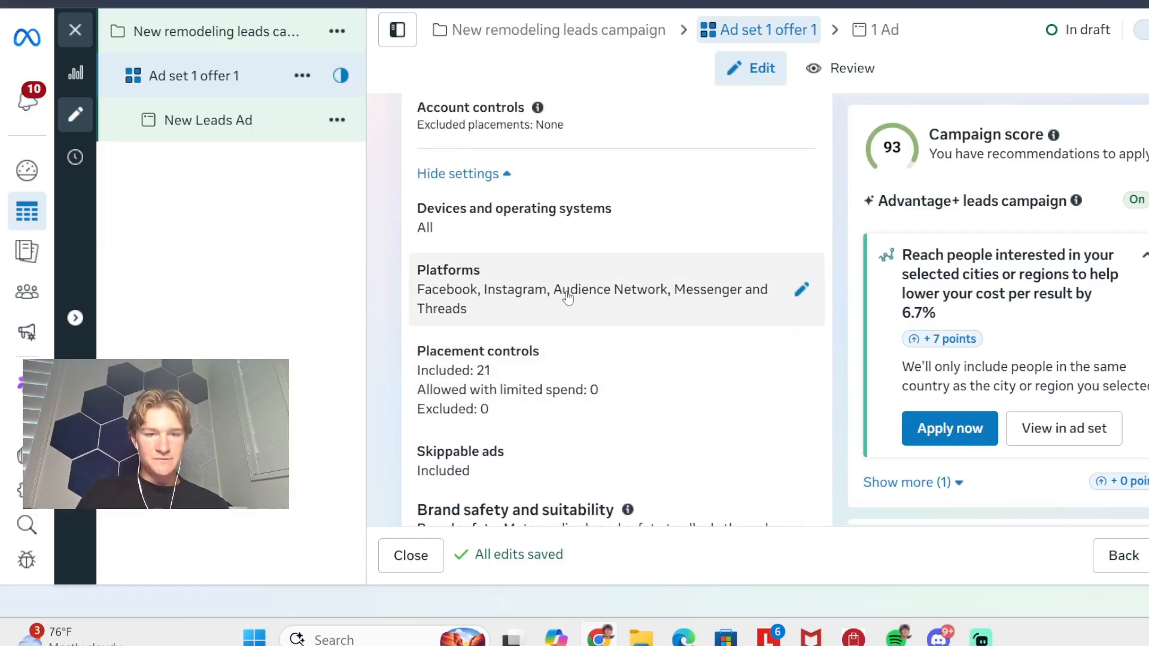
# - Limit the ad set's platforms to Facebook and Instagram by removing Audience Network, Threads and Messenger
pyautogui.click(577, 291)
pyautogui.scroll(-1, 578, 291)
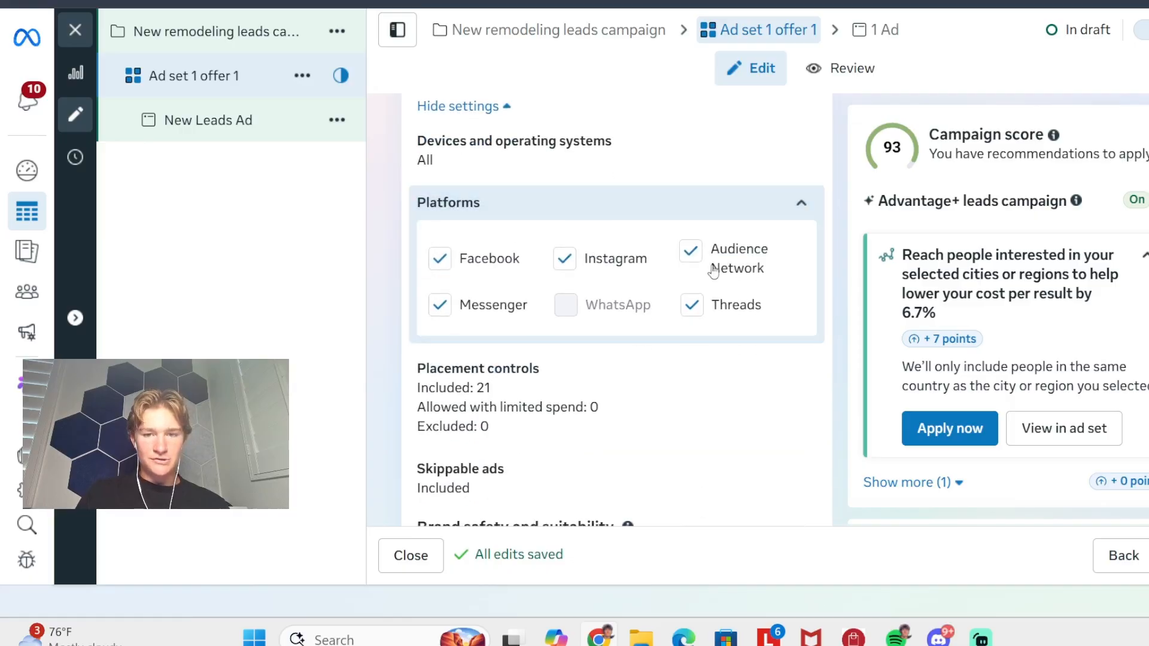
pyautogui.scroll(-1, 439, 264)
pyautogui.scroll(-1, 439, 263)
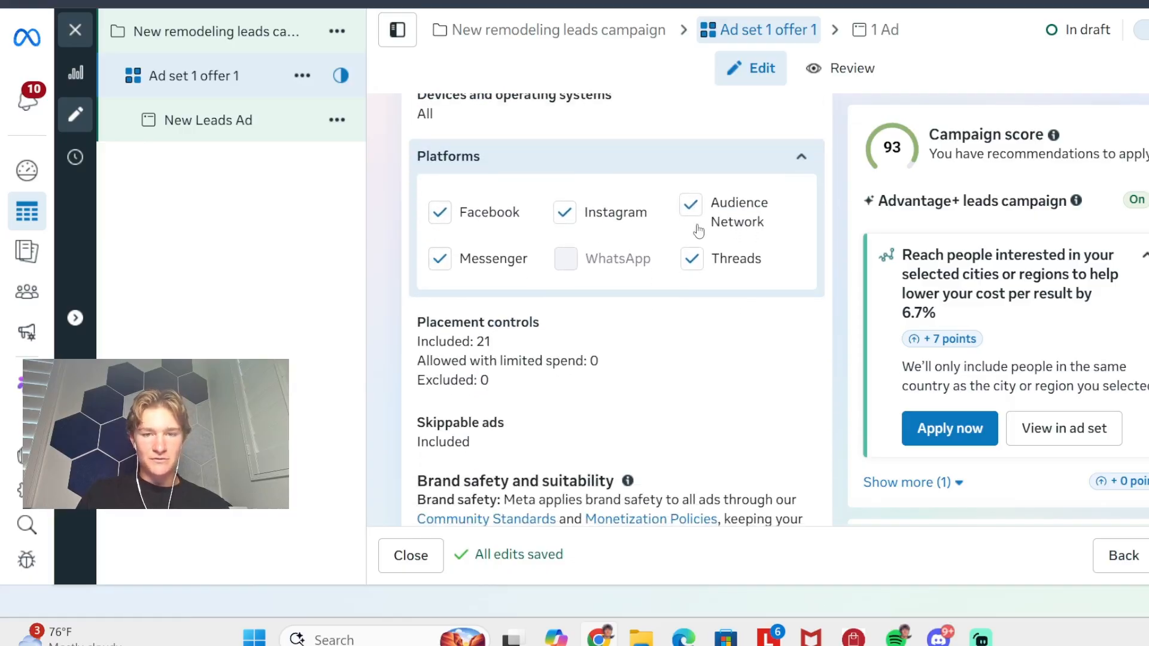
pyautogui.click(444, 260)
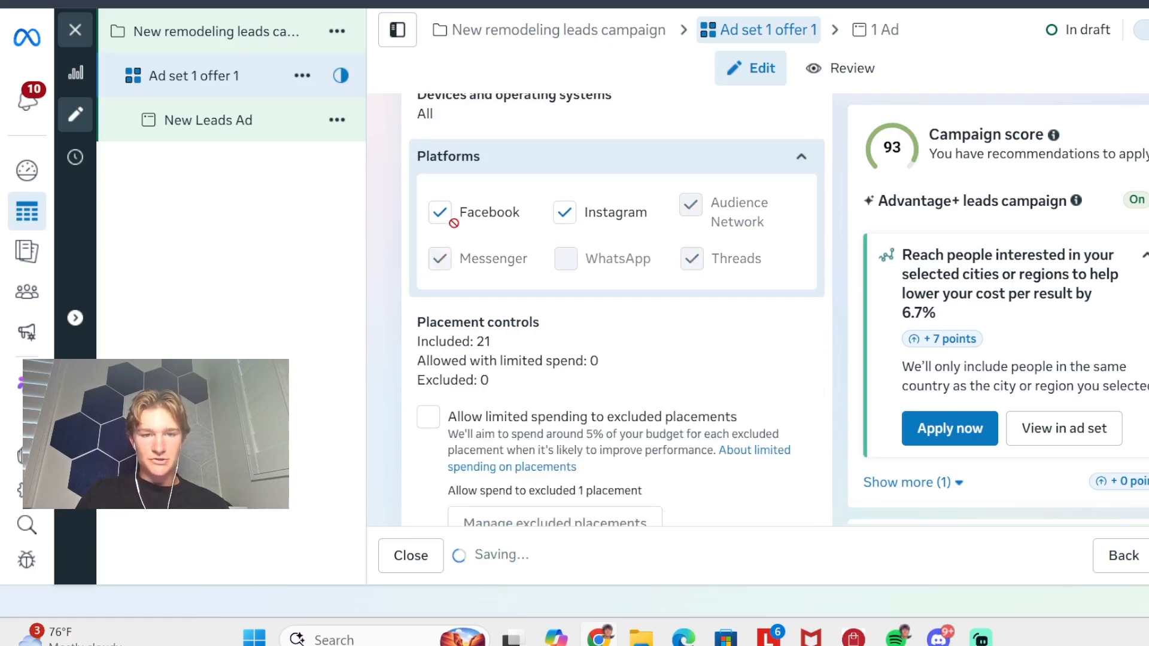
pyautogui.scroll(-2, 598, 233)
# - Open the placement controls and review the individual placements under Stories, Status, Reels and In-stream ads for reels
pyautogui.click(546, 293)
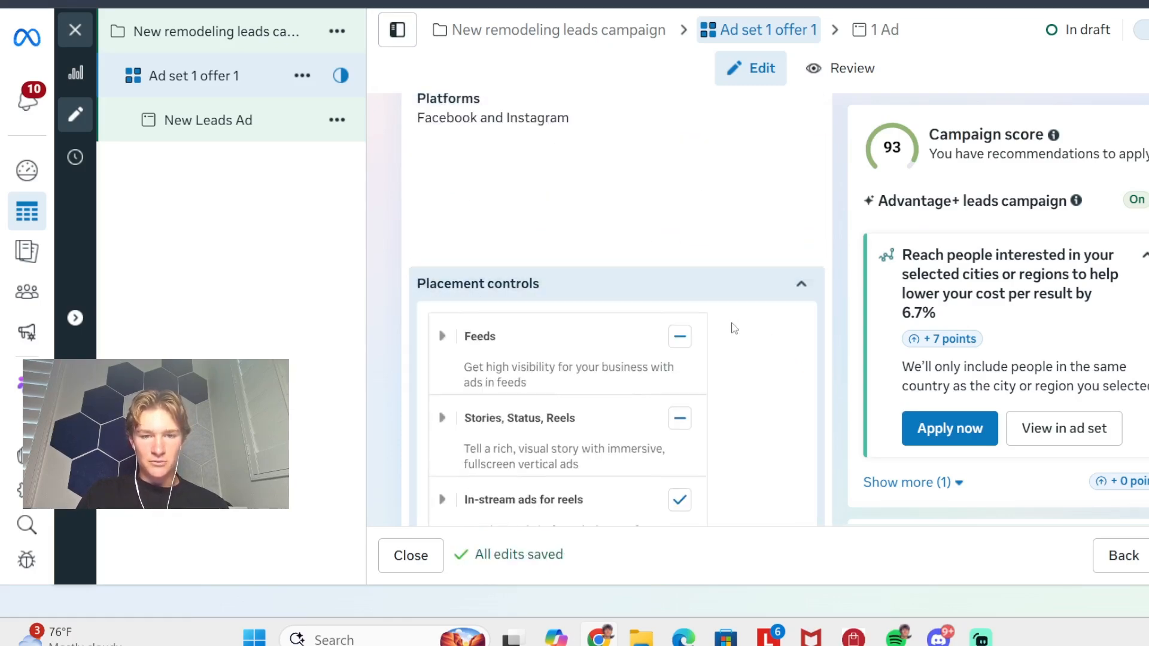
pyautogui.scroll(-5, 730, 329)
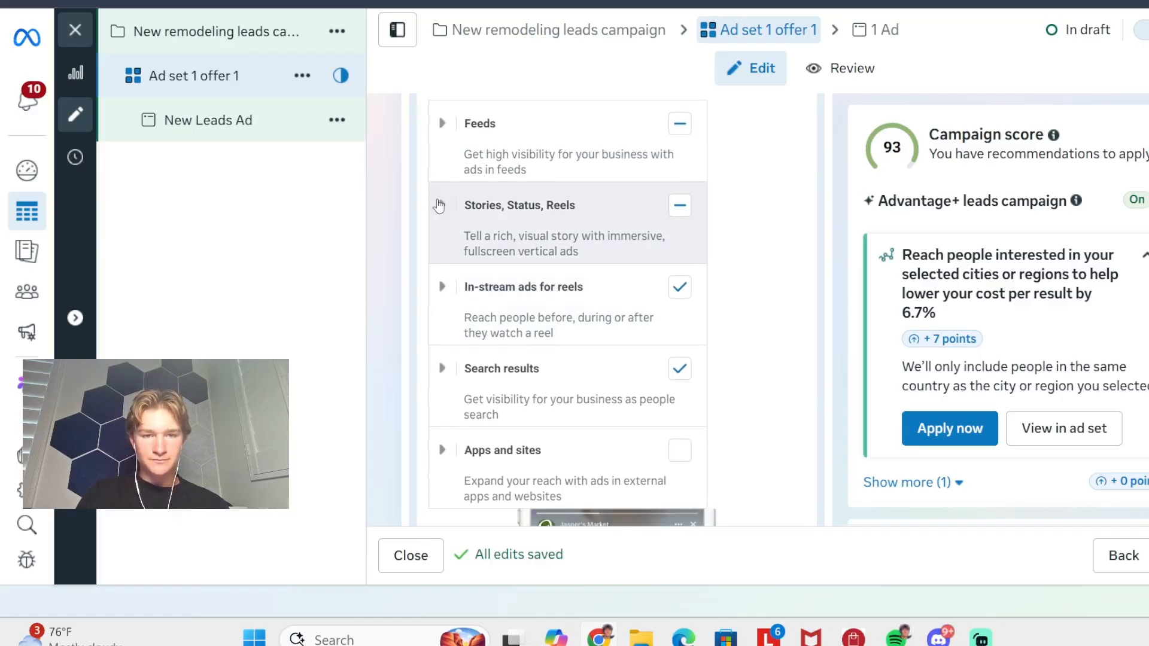
pyautogui.click(441, 205)
pyautogui.scroll(-1, 586, 263)
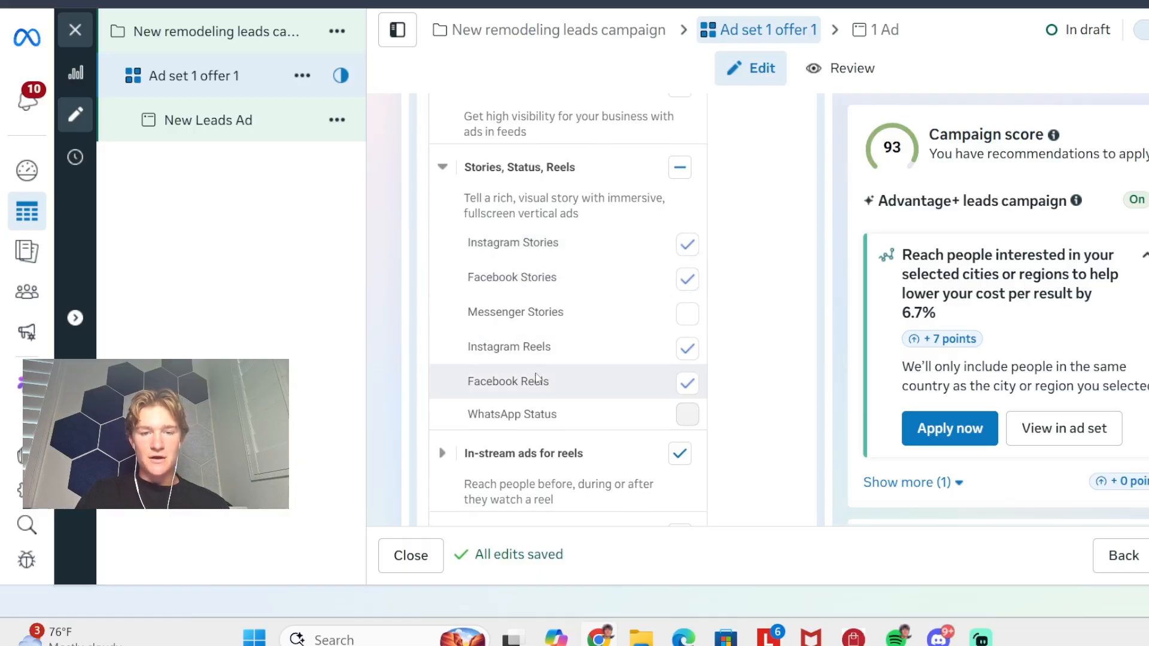
pyautogui.scroll(-2, 530, 374)
pyautogui.click(443, 374)
pyautogui.scroll(-3, 442, 374)
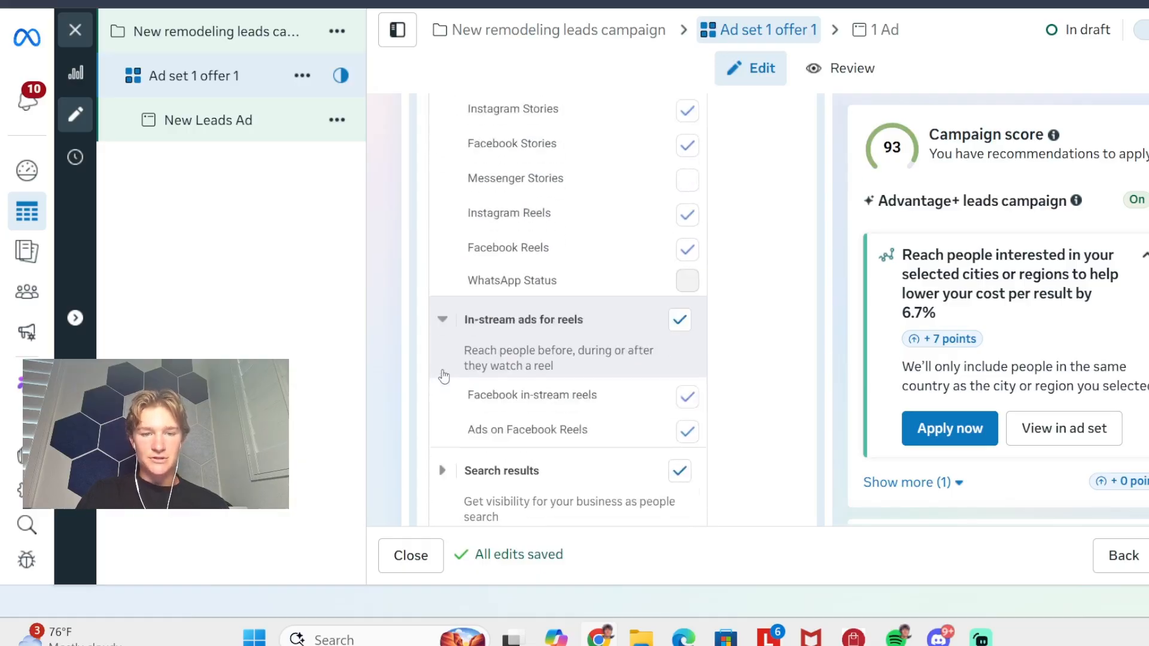
pyautogui.scroll(-8, 559, 297)
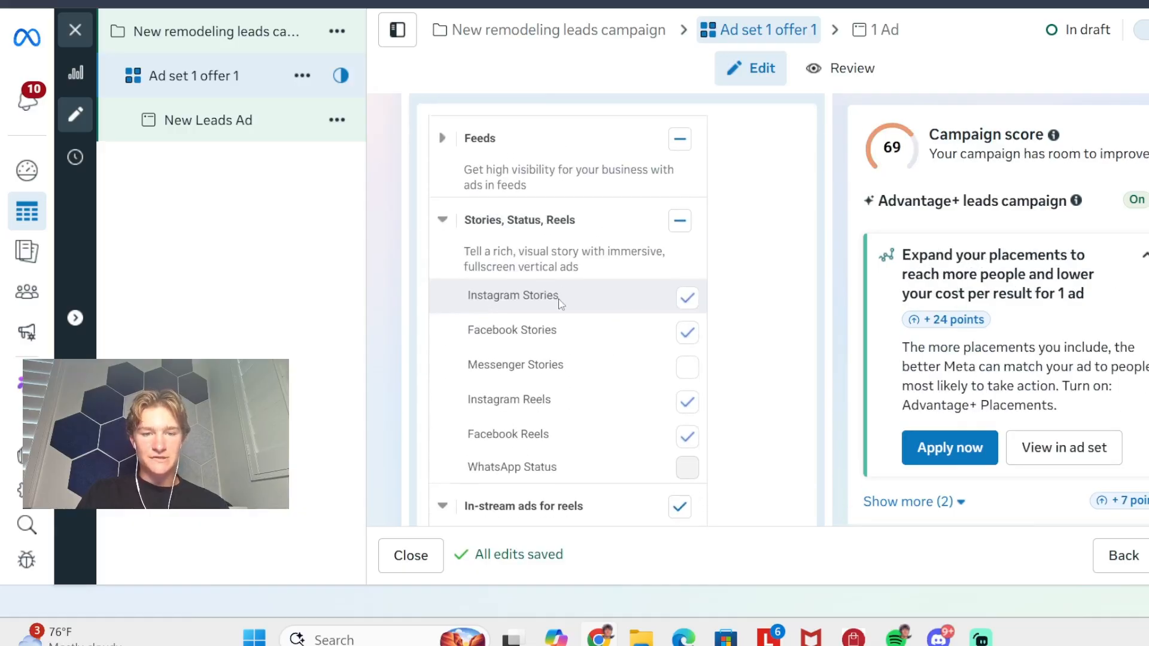
# - Expand the Search results placements and exclude the whole group, covering Facebook and Instagram search results
pyautogui.scroll(1, 618, 272)
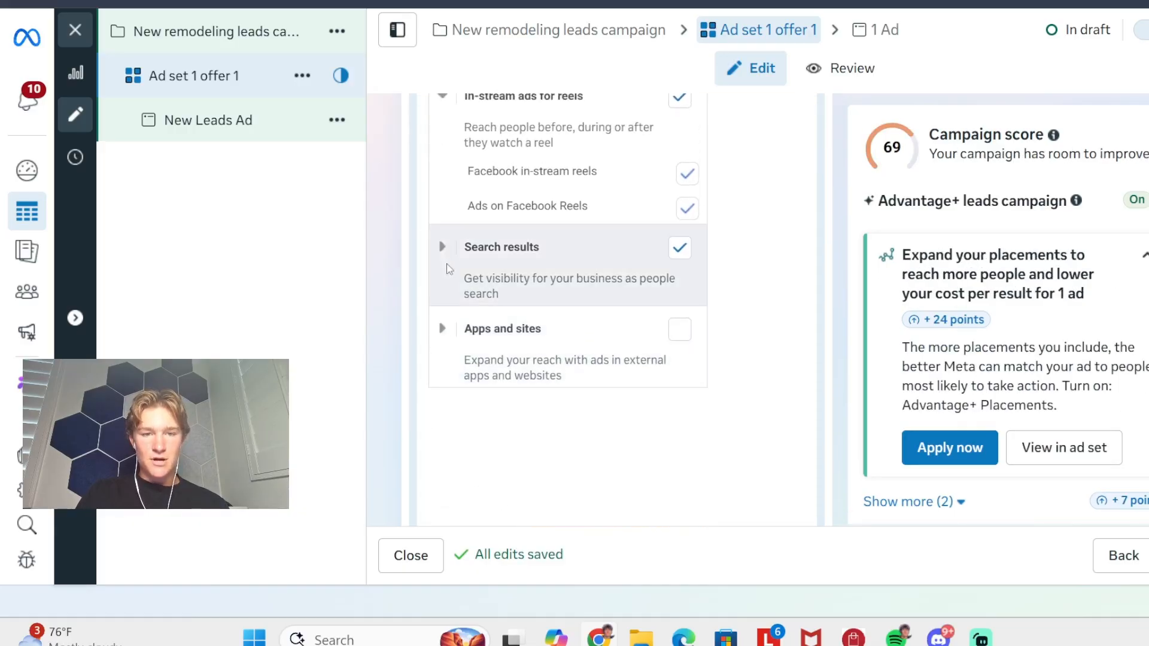
pyautogui.click(617, 272)
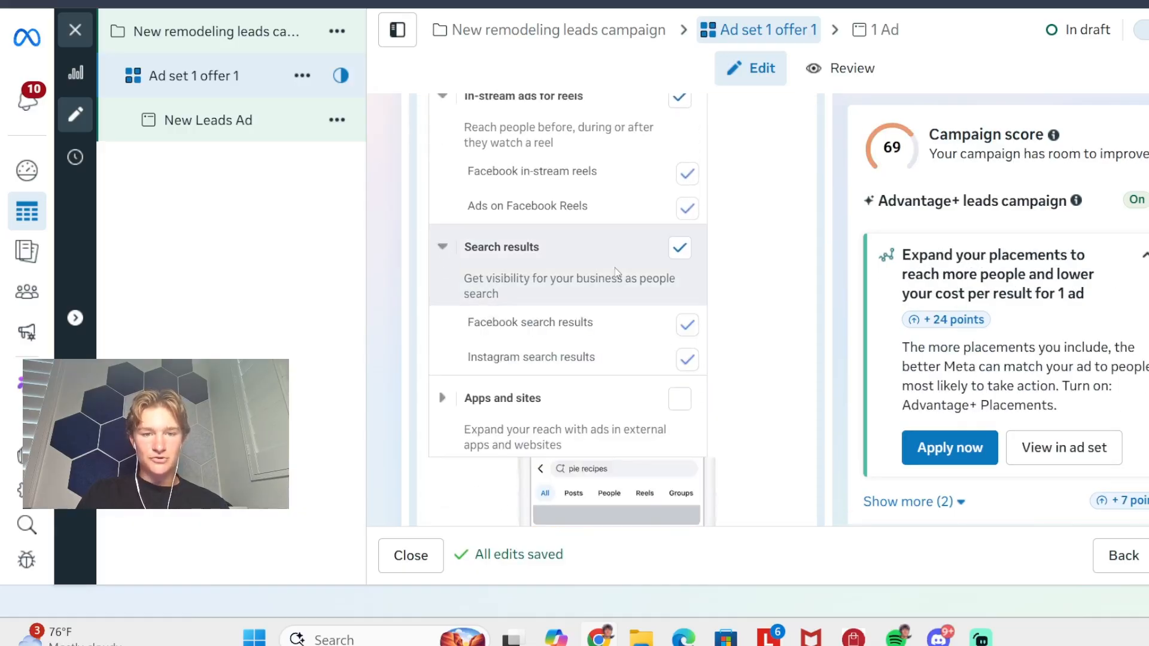
pyautogui.click(679, 247)
# - In the Feeds placements, exclude Facebook Feed, Facebook profile feed and Facebook right column, and close the placement controls
pyautogui.scroll(3, 538, 275)
pyautogui.scroll(3, 530, 278)
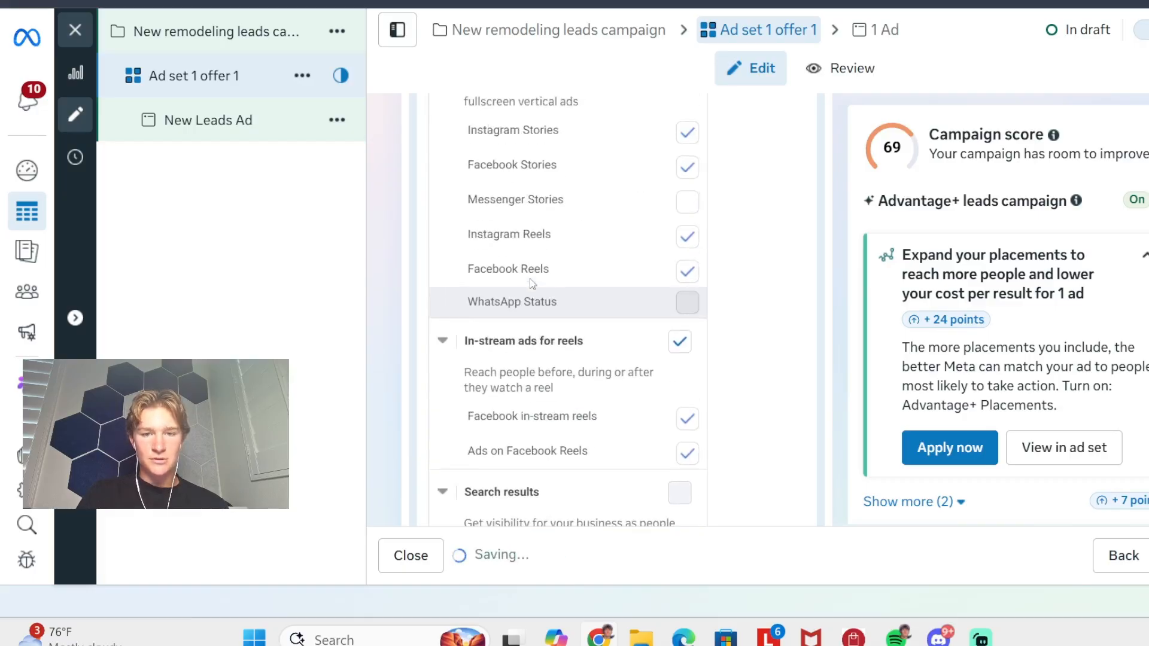
pyautogui.scroll(-4, 530, 279)
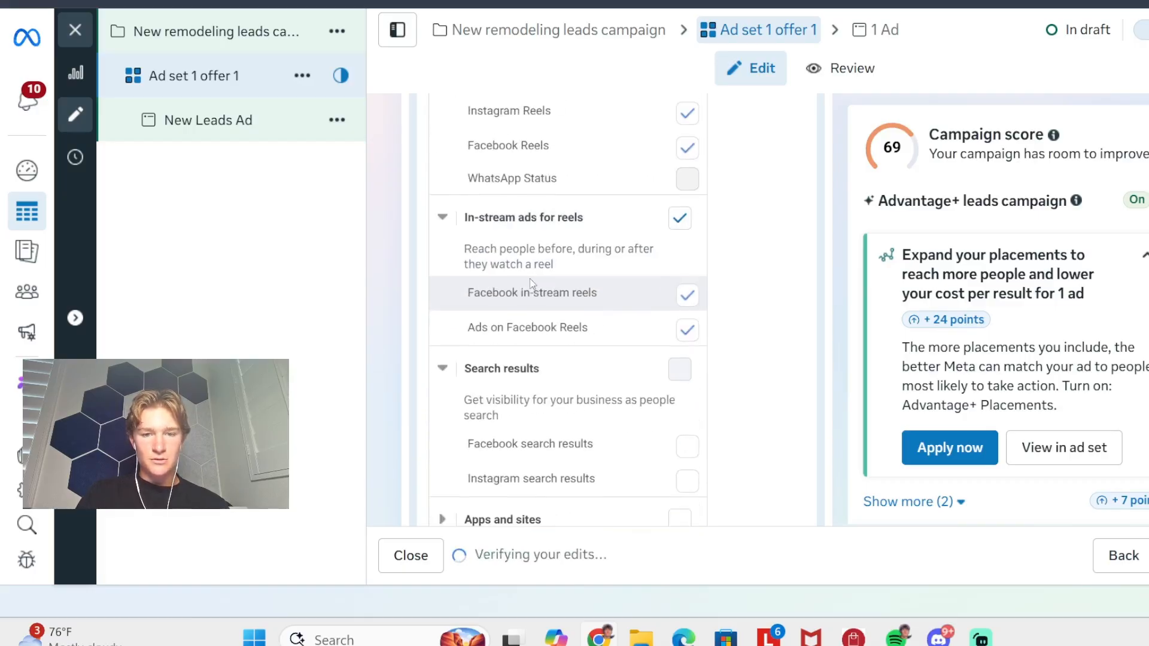
pyautogui.scroll(3, 529, 278)
pyautogui.scroll(1, 531, 278)
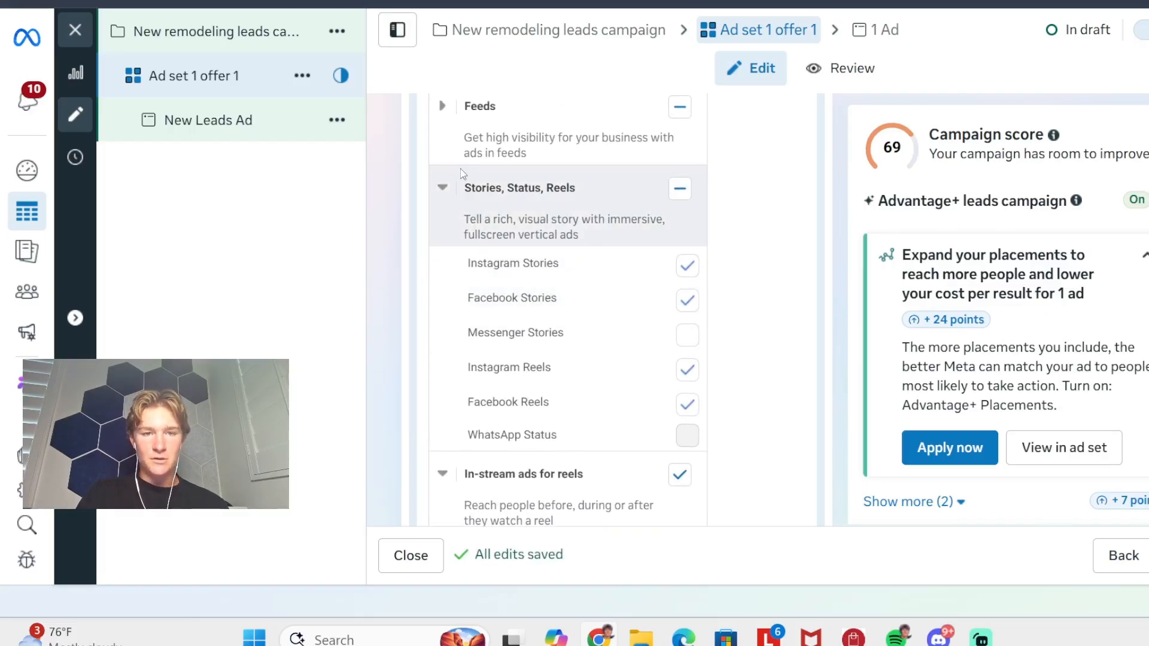
pyautogui.click(479, 106)
pyautogui.scroll(-1, 529, 199)
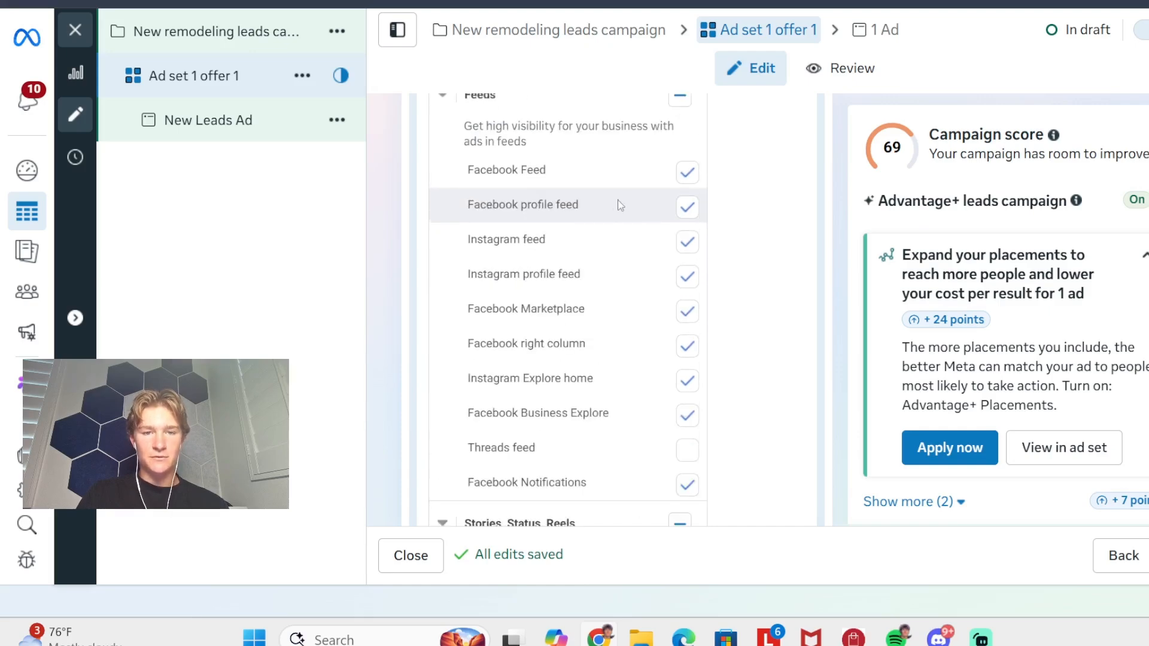
pyautogui.click(686, 172)
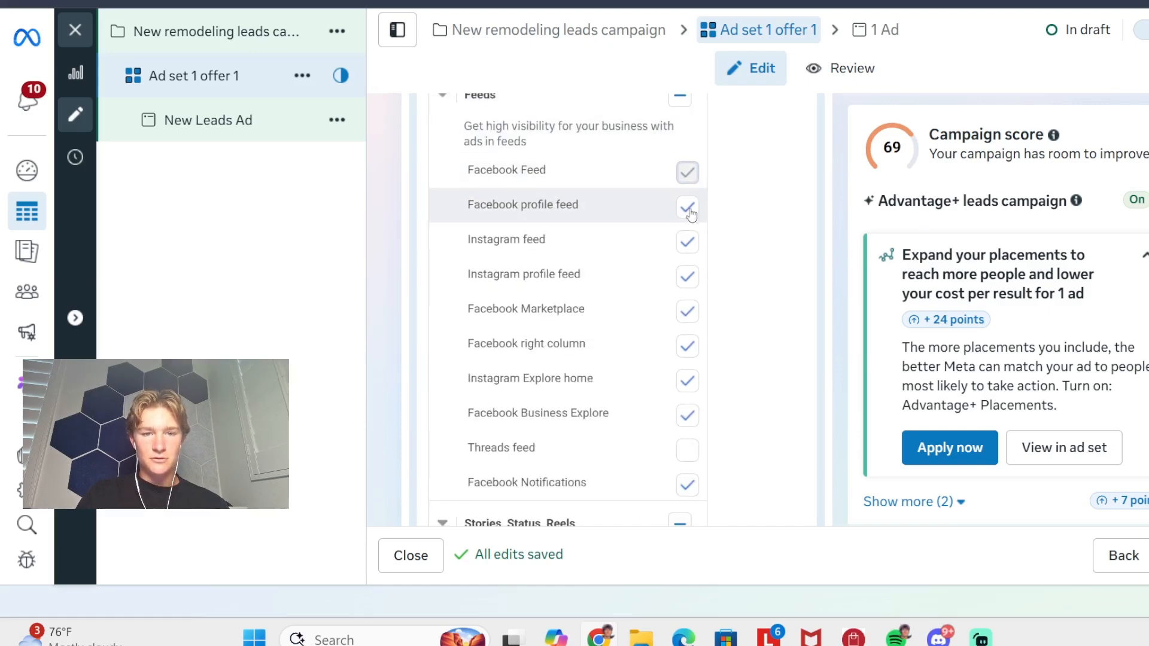
pyautogui.click(689, 210)
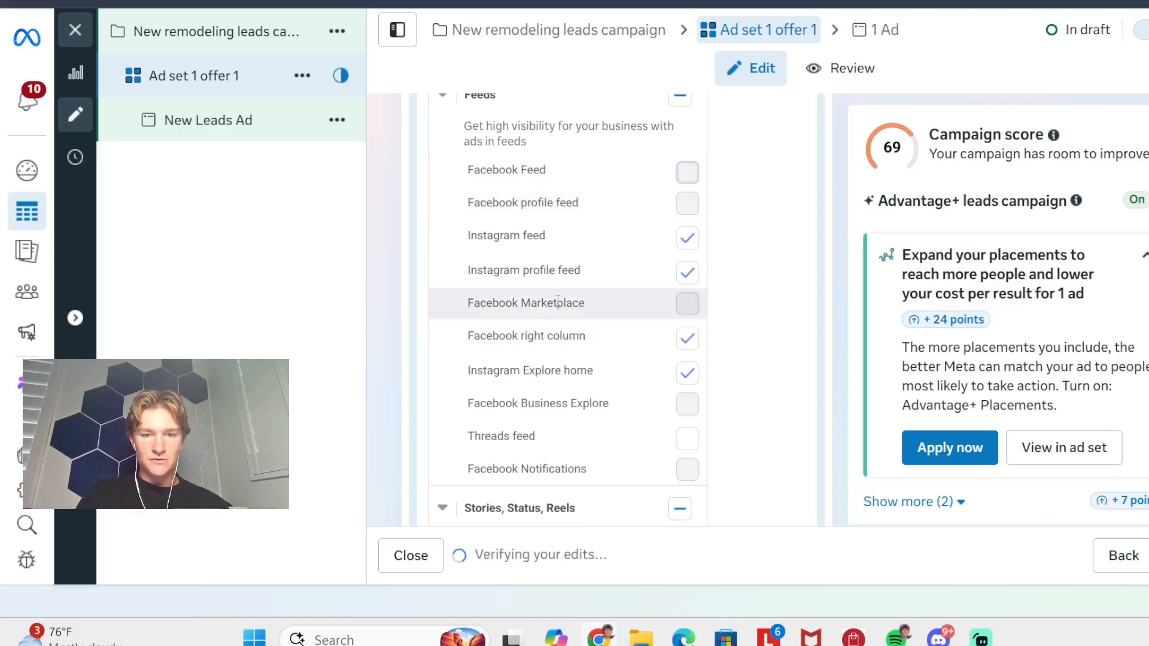
pyautogui.click(686, 338)
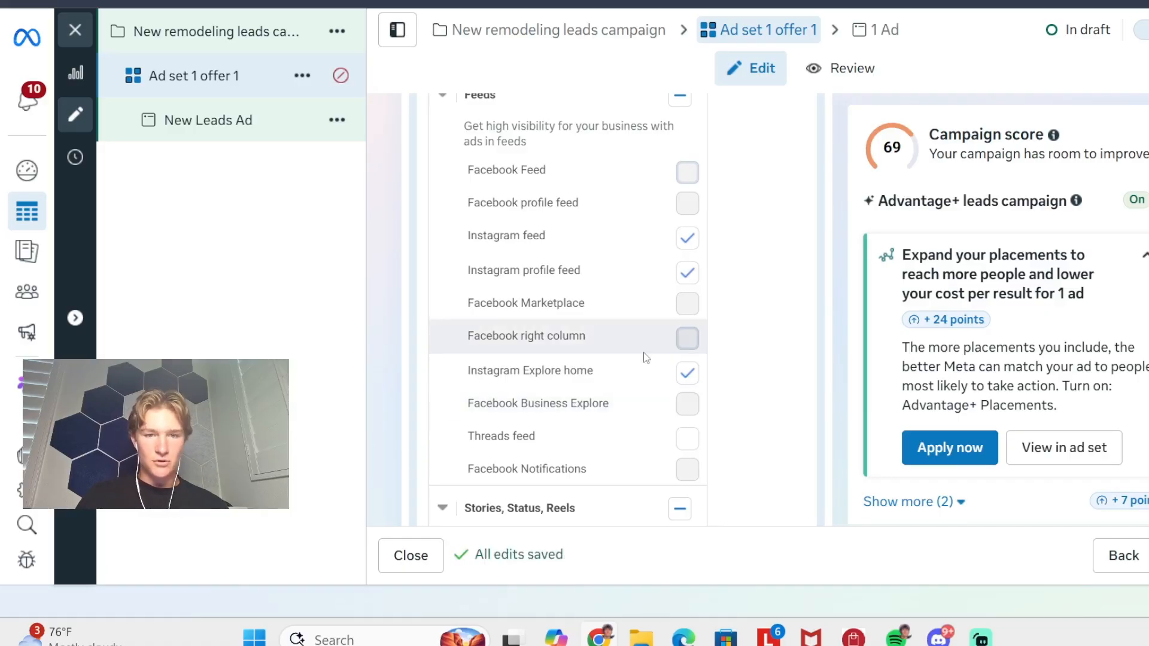
pyautogui.scroll(-3, 646, 358)
pyautogui.scroll(4, 646, 358)
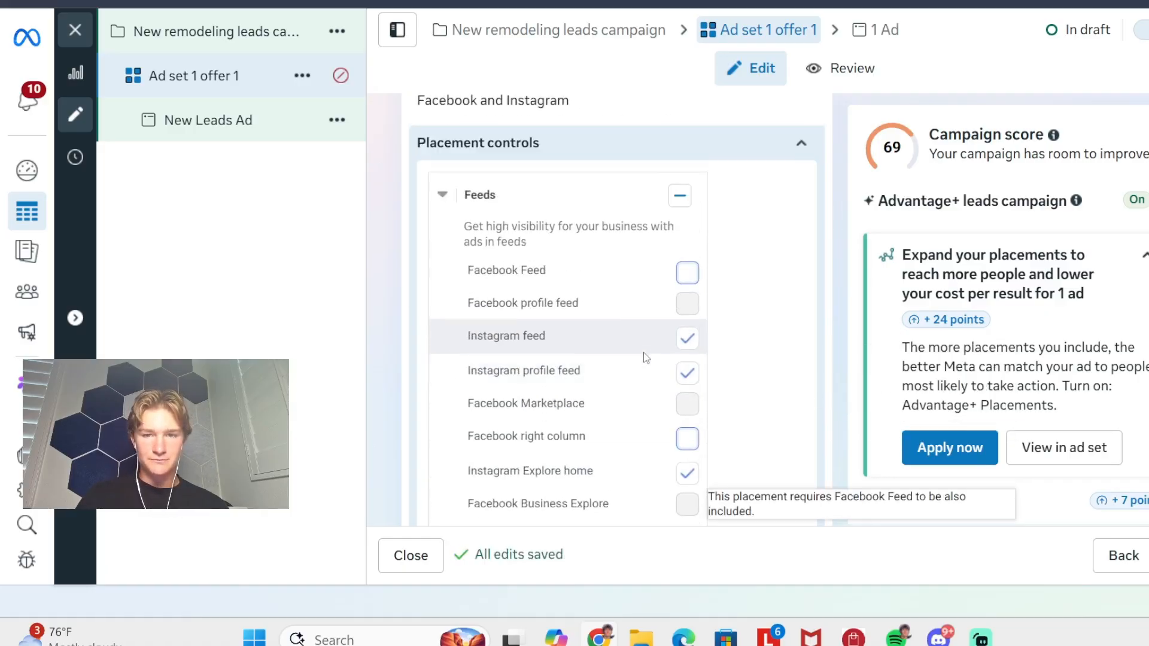
pyautogui.click(796, 166)
pyautogui.scroll(1, 677, 232)
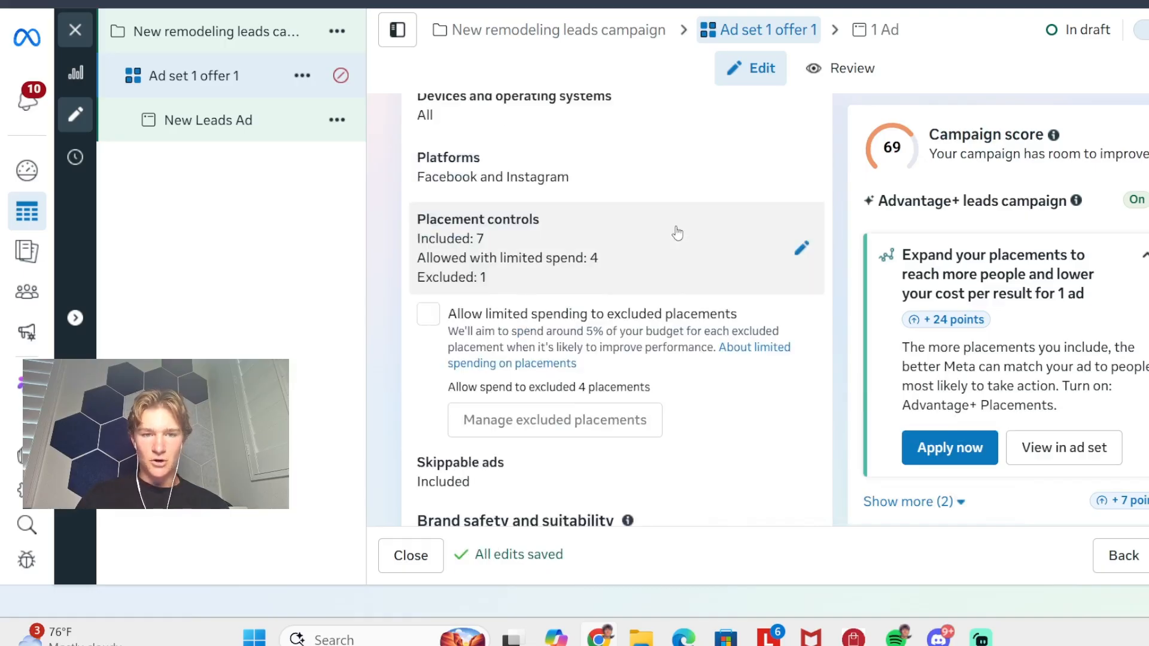
# - Open the New Leads Ad under the ad set and rename it "ad 1"
pyautogui.scroll(10, 676, 233)
pyautogui.scroll(-5, 676, 232)
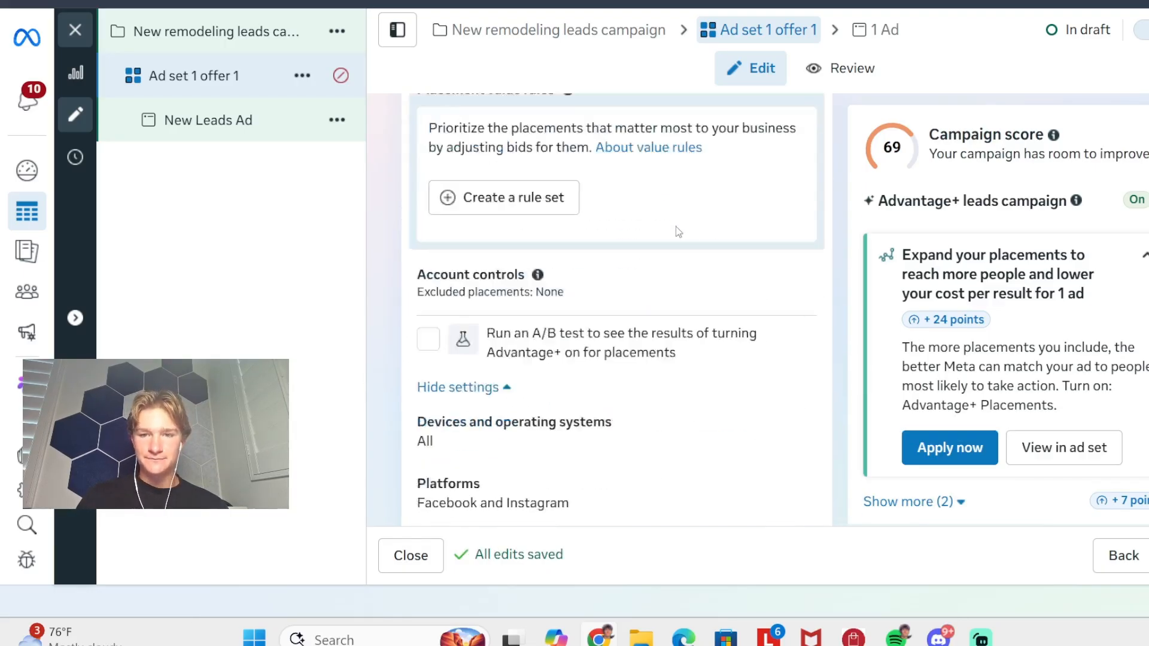
pyautogui.scroll(-6, 676, 226)
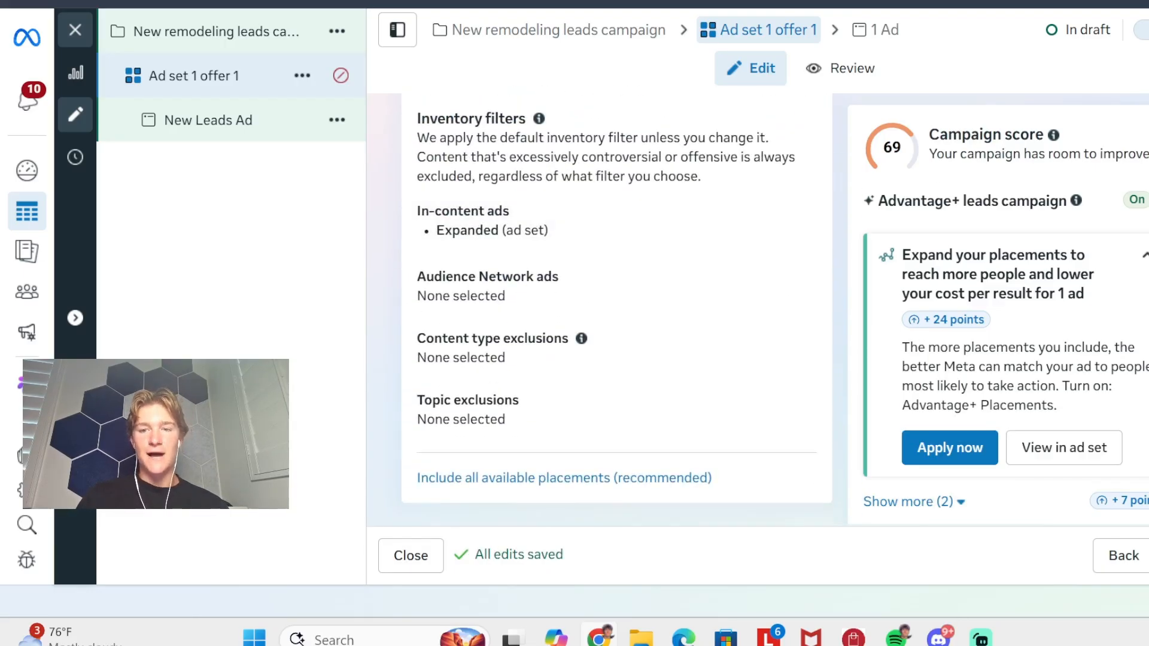
pyautogui.click(215, 142)
pyautogui.scroll(-3, 491, 299)
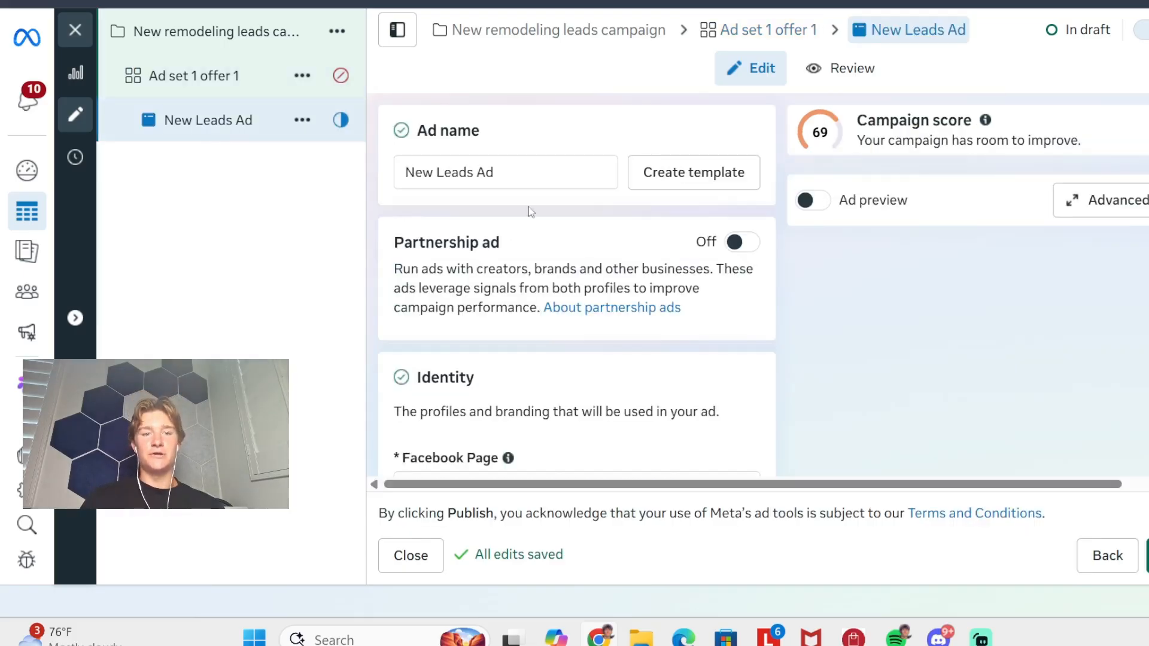
pyautogui.doubleClick(485, 173)
pyautogui.press('BackSpace')
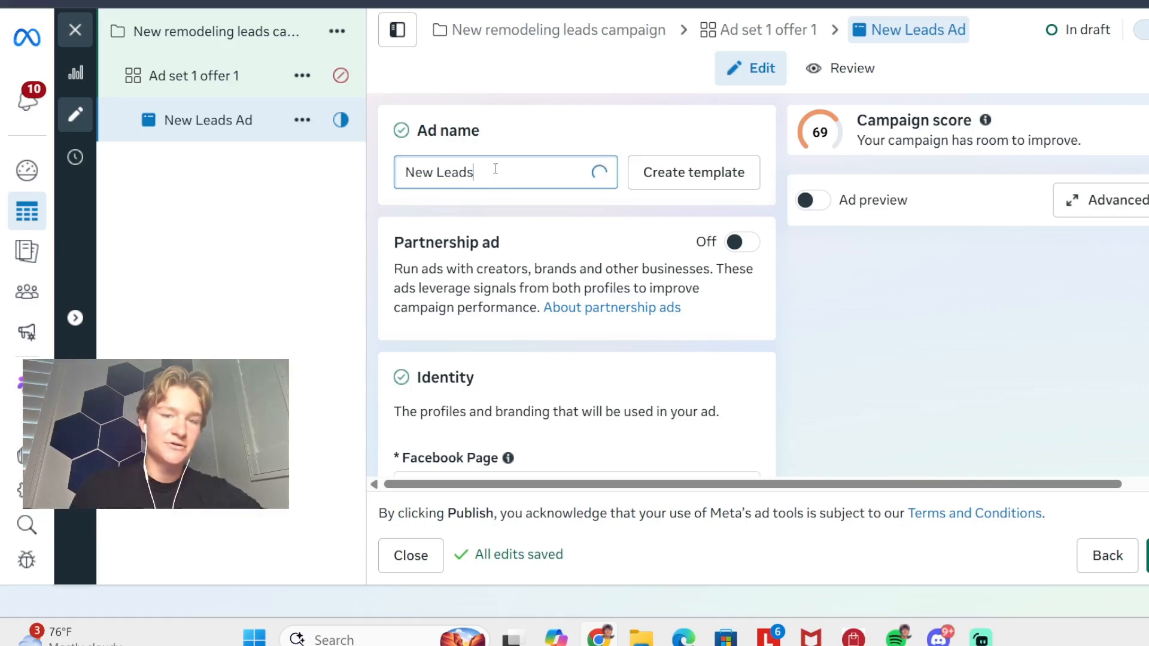
pyautogui.press('BackSpace')
pyautogui.press('BackSpace')
pyautogui.press('BackSpace')
pyautogui.press('BackSpace')
pyautogui.press('BackSpace')
pyautogui.press('BackSpace')
pyautogui.press('BackSpace')
pyautogui.press('BackSpace')
pyautogui.press('BackSpace')
pyautogui.press('BackSpace')
pyautogui.write('ad 1')
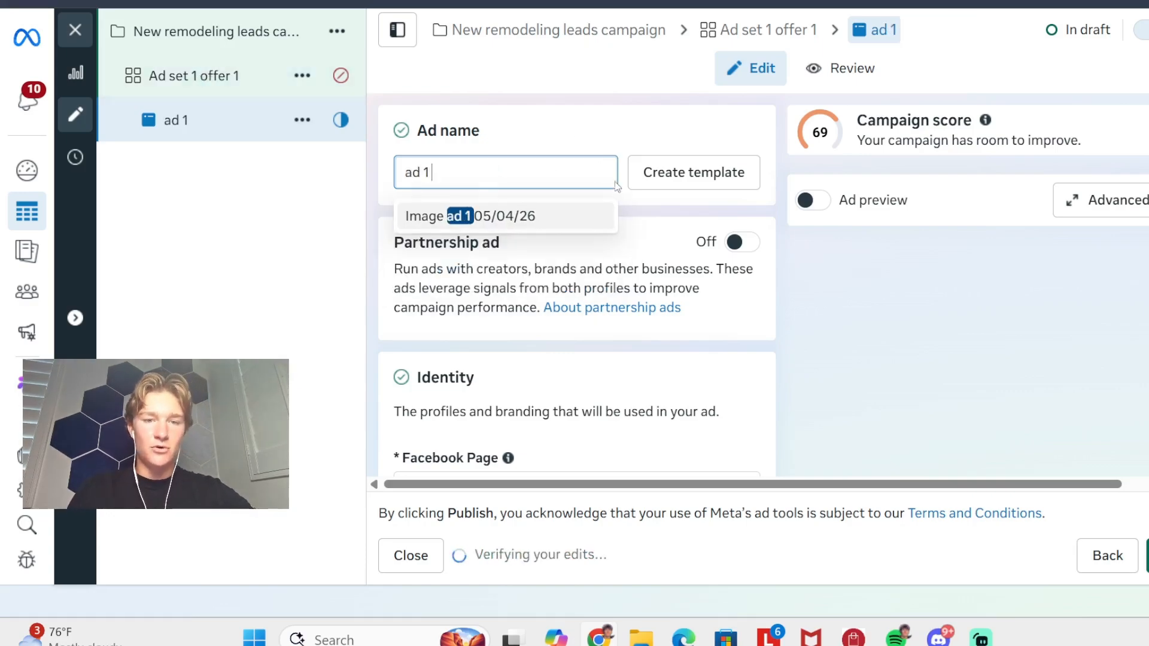
pyautogui.click(569, 139)
# - Look over the ad's identity and format settings and turn off Multi-advertiser ads in the ad setup
pyautogui.scroll(-5, 509, 206)
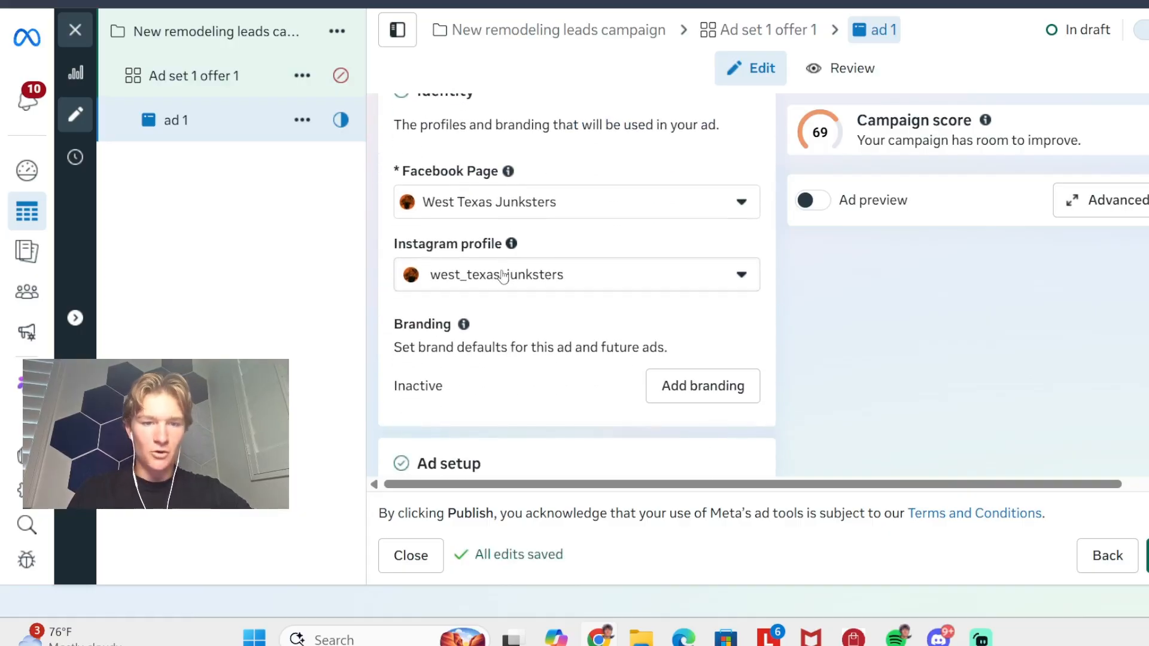
pyautogui.scroll(-3, 541, 192)
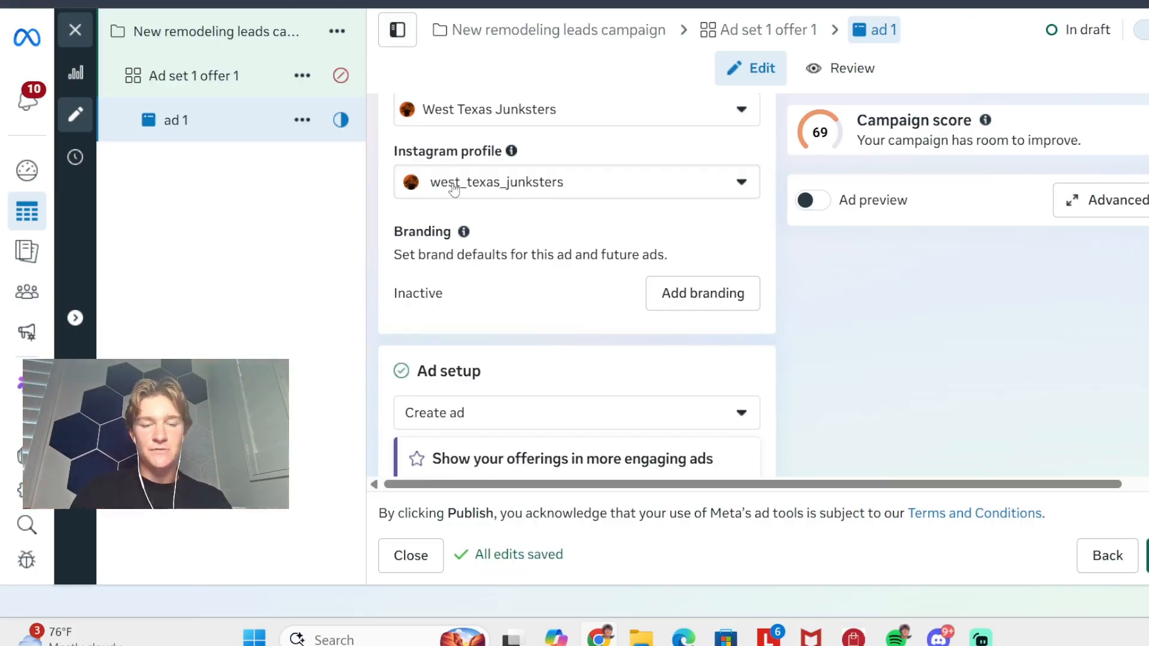
pyautogui.scroll(-9, 453, 187)
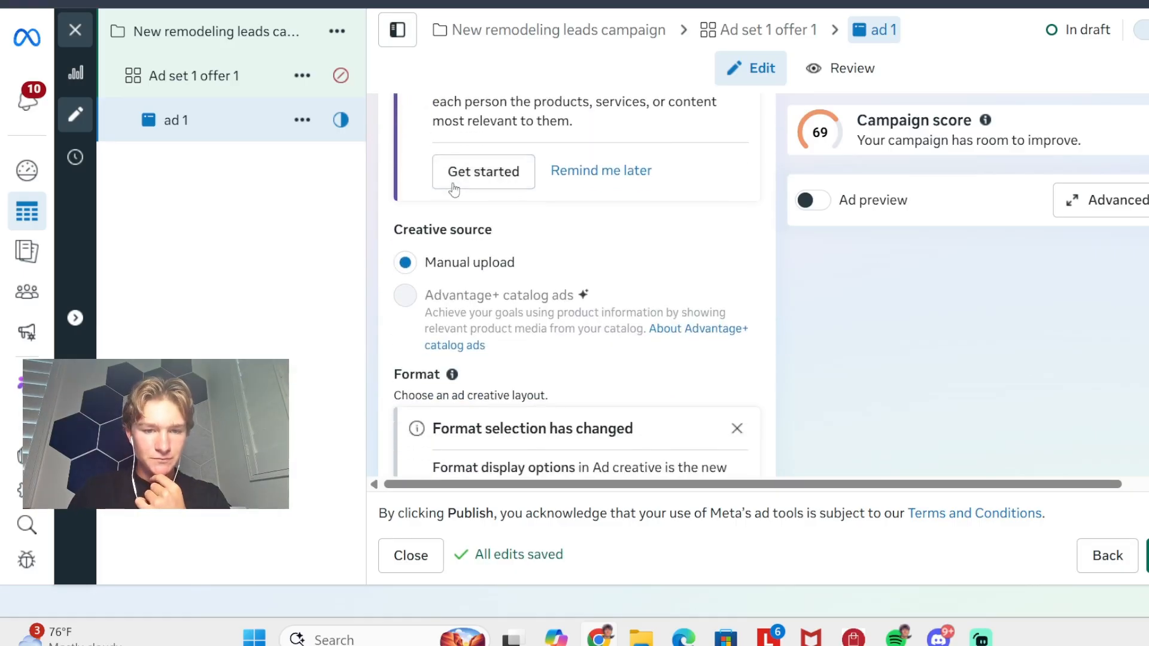
pyautogui.scroll(2, 453, 186)
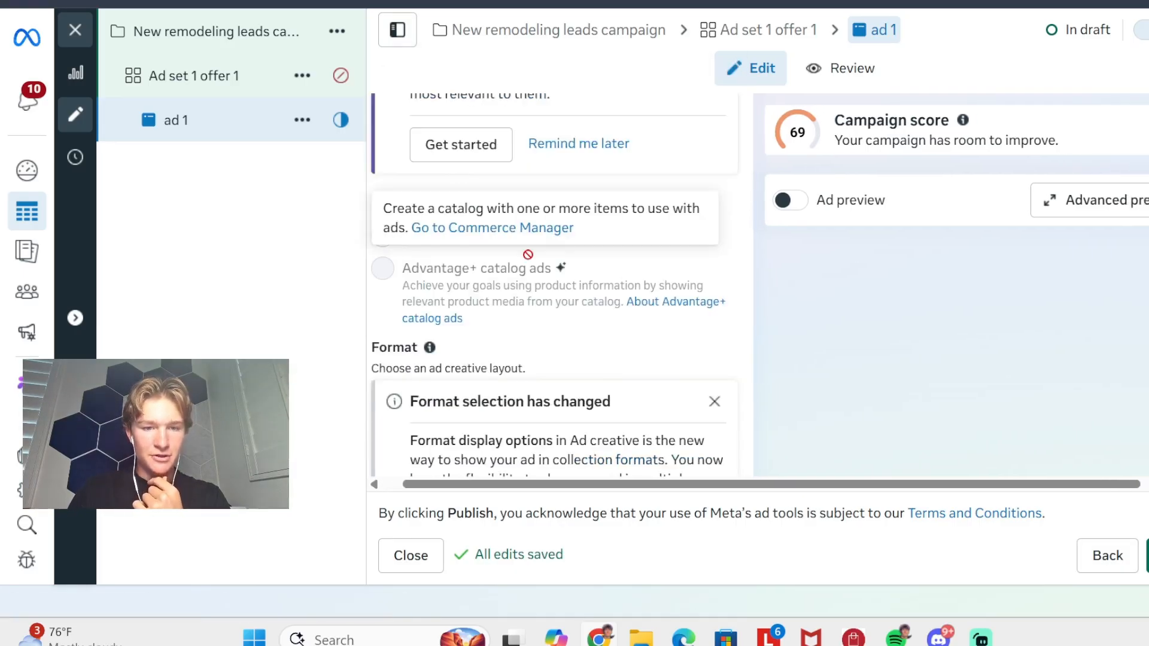
pyautogui.scroll(-5, 481, 261)
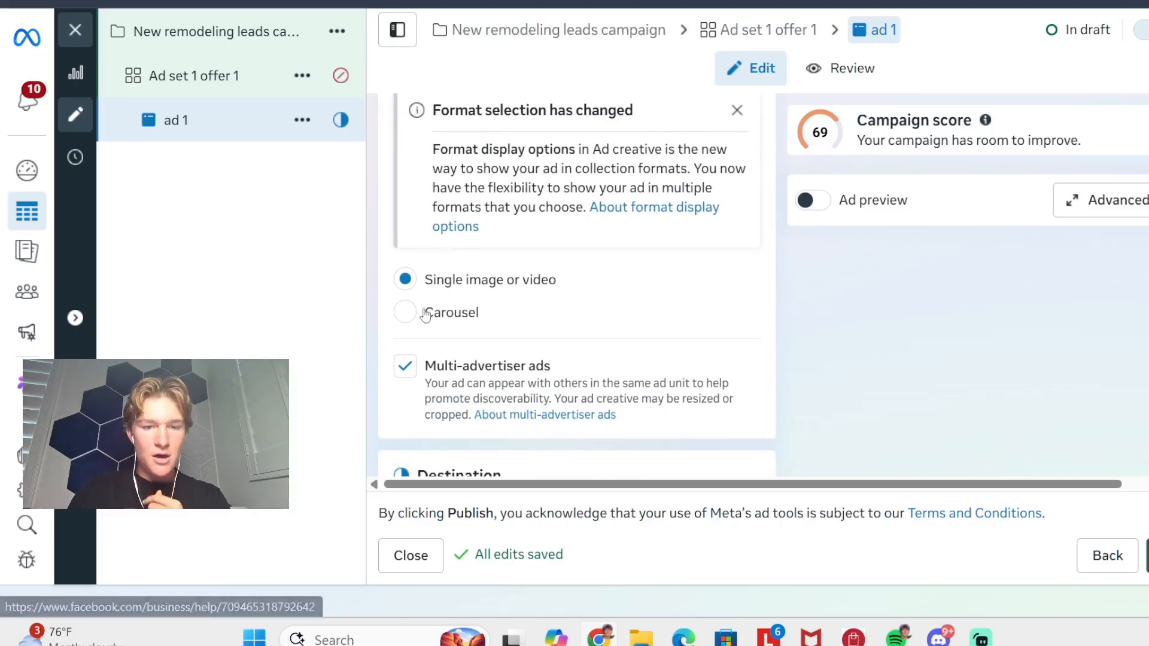
pyautogui.click(413, 366)
pyautogui.scroll(-1, 402, 306)
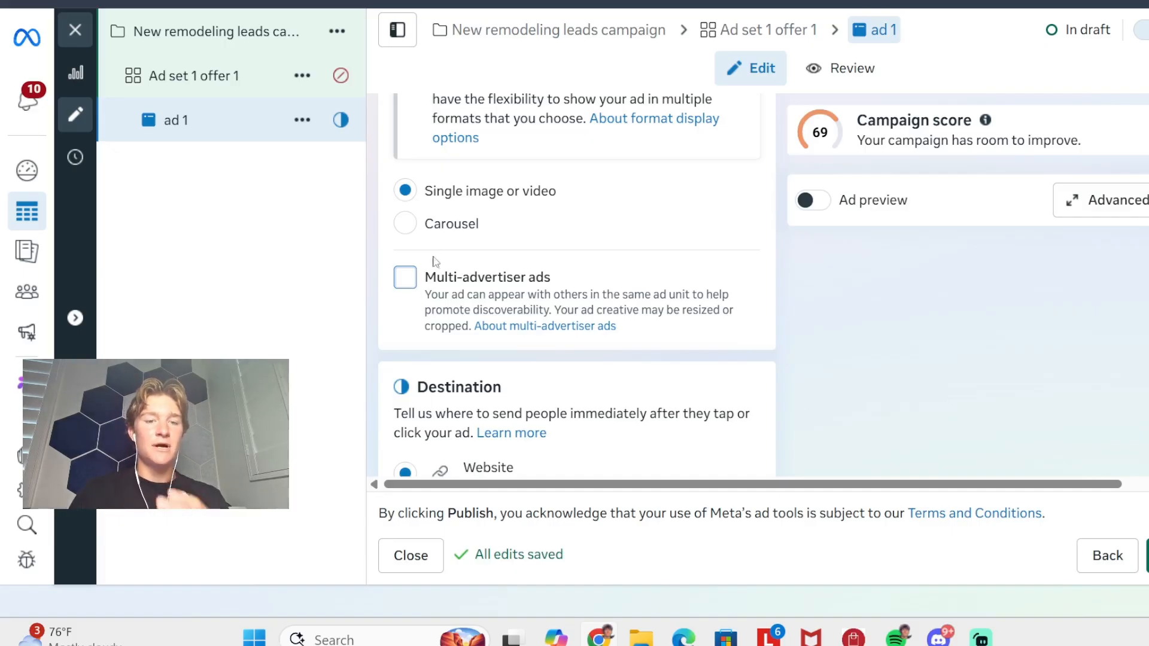
# - Review the ad's Destination section, including the website URL, display link and browser add-ons
pyautogui.scroll(-1, 423, 240)
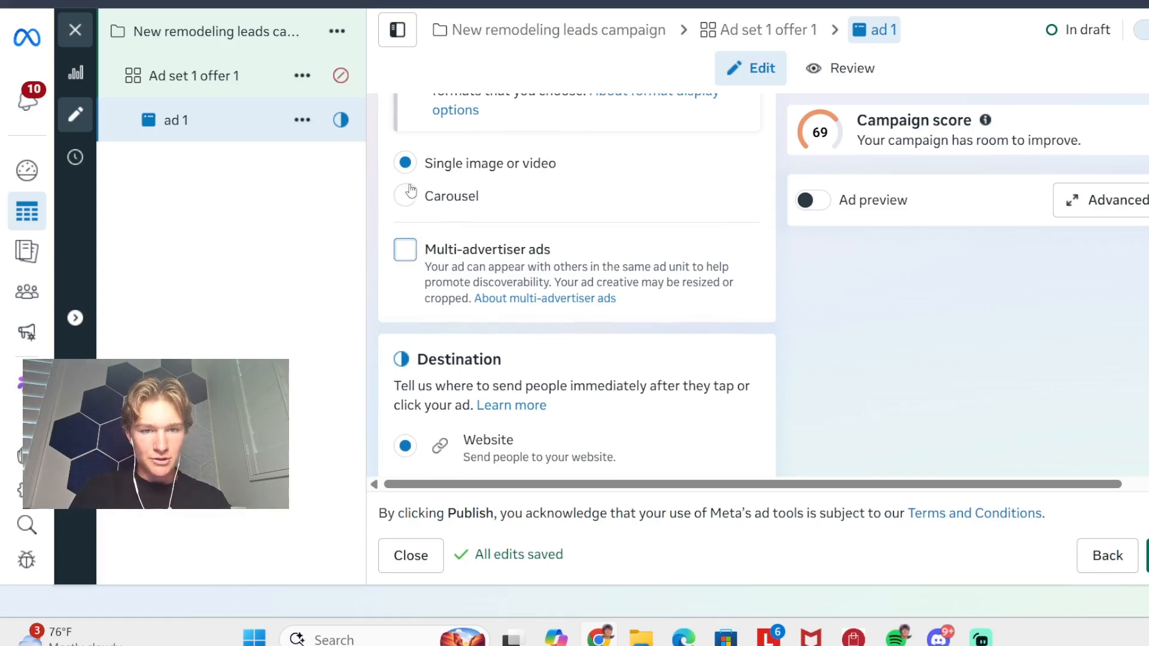
pyautogui.scroll(-1, 490, 179)
pyautogui.scroll(-4, 492, 183)
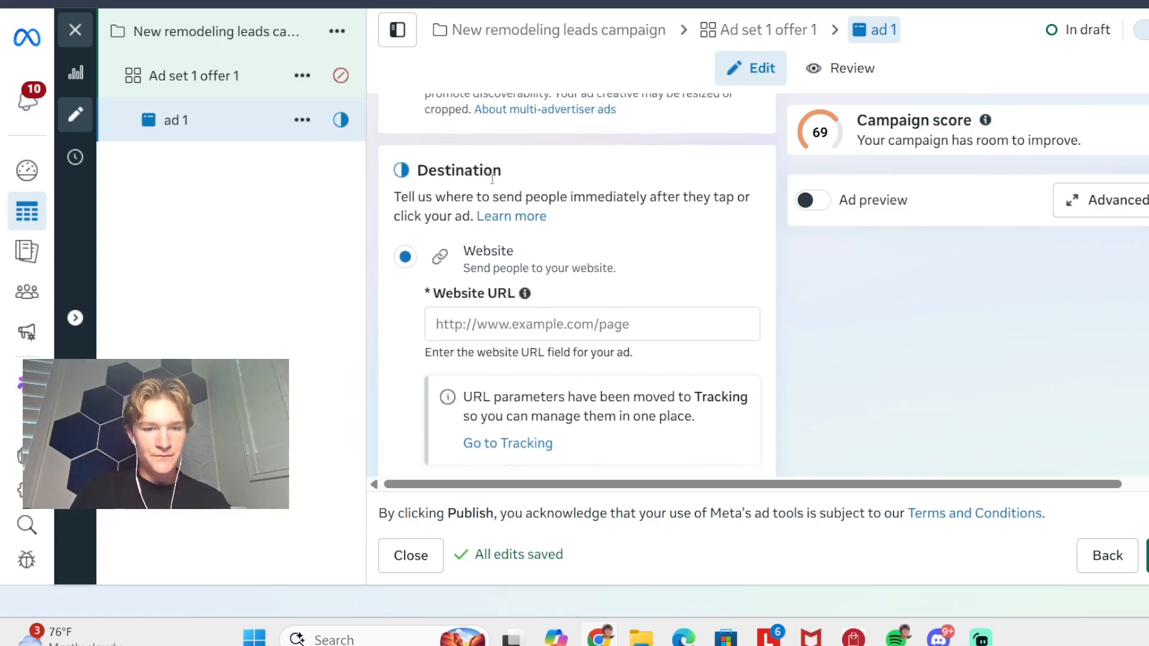
pyautogui.click(471, 216)
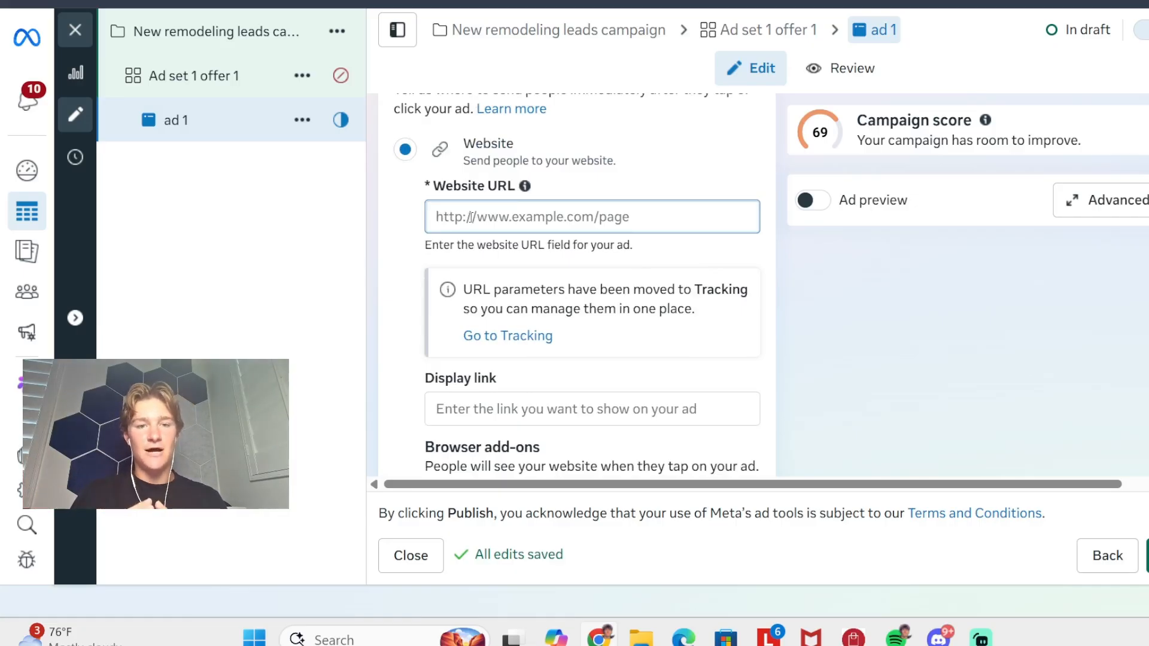
pyautogui.scroll(-3, 470, 216)
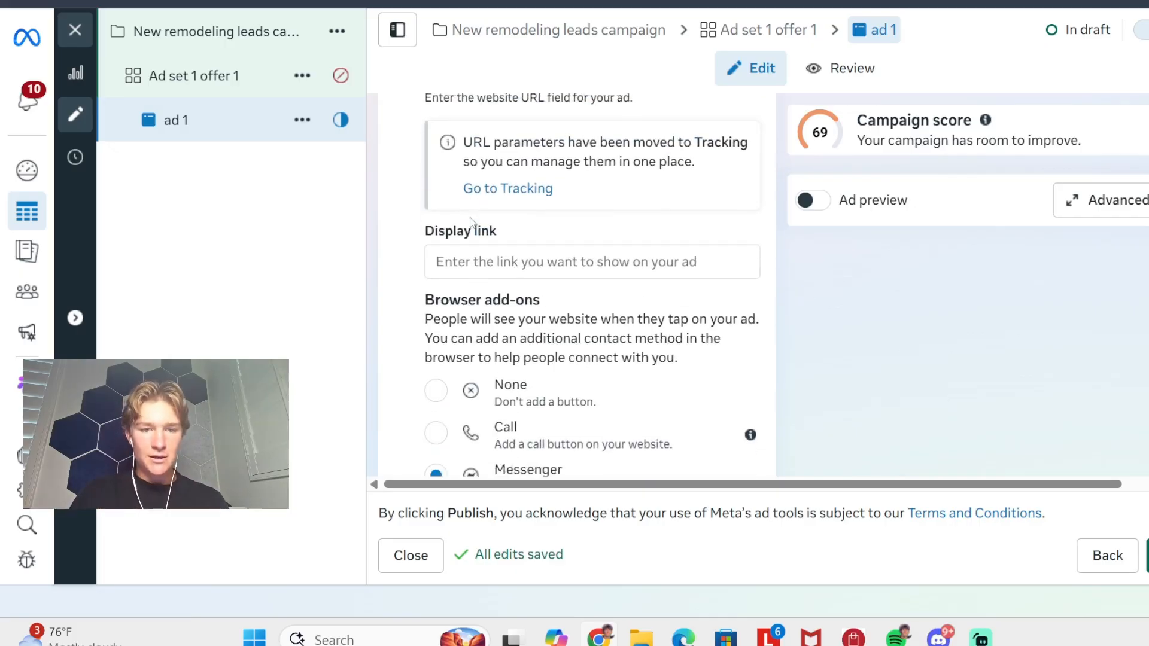
pyautogui.scroll(4, 469, 217)
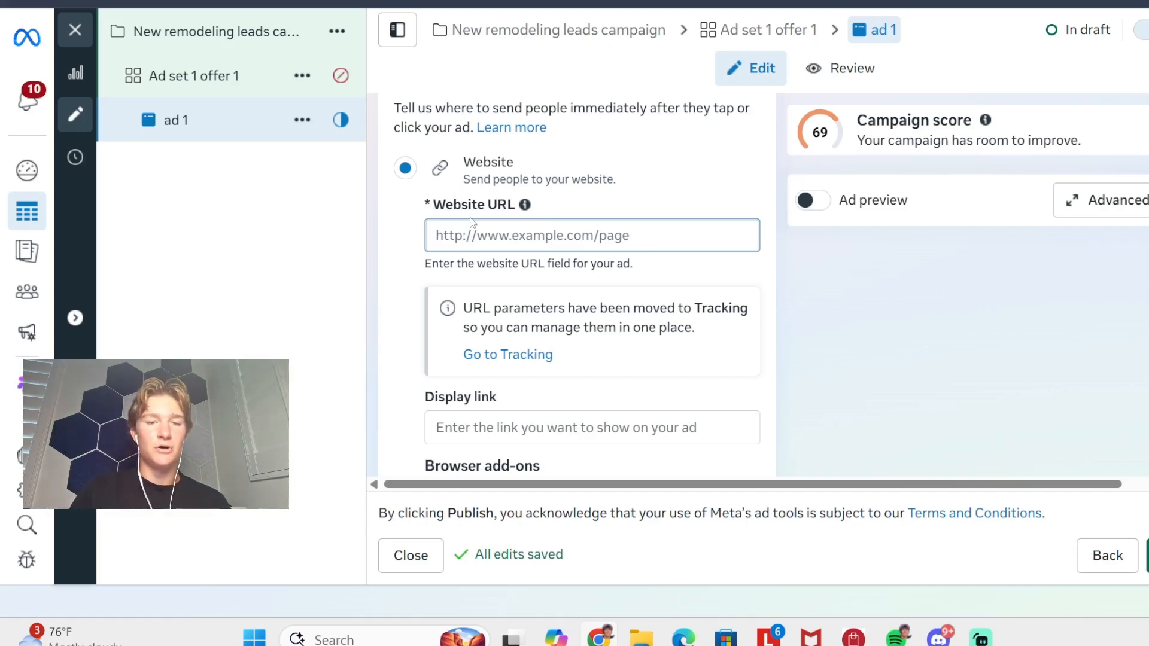
# - Set the browser add-on for the ad's website destination to None
pyautogui.scroll(-6, 470, 219)
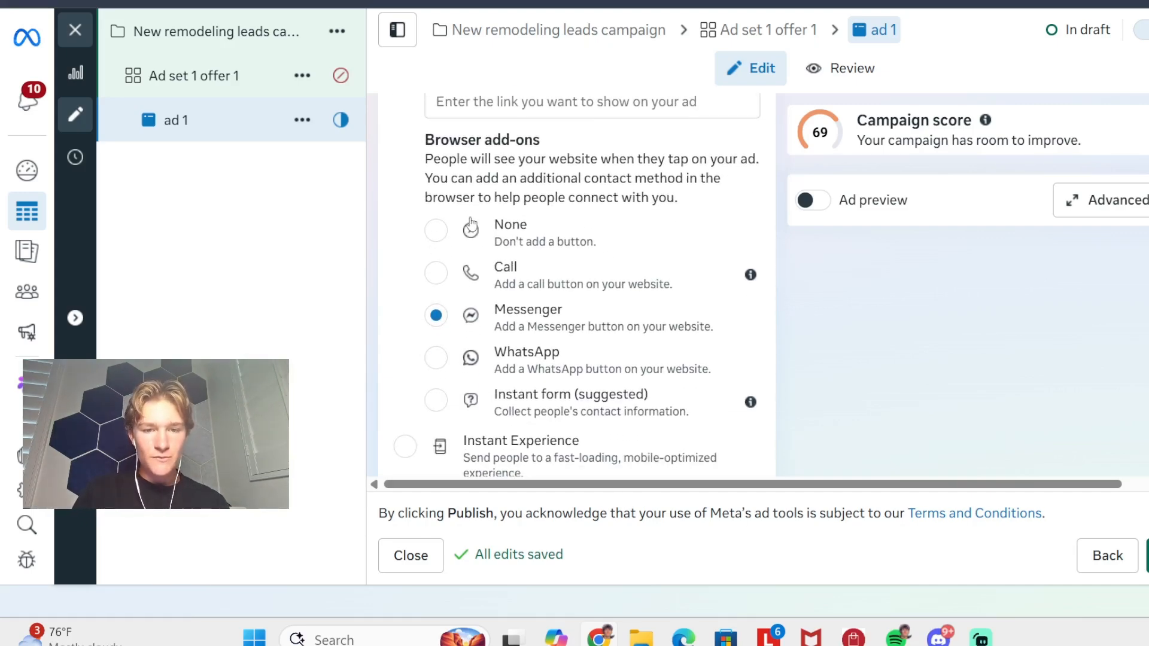
pyautogui.click(436, 200)
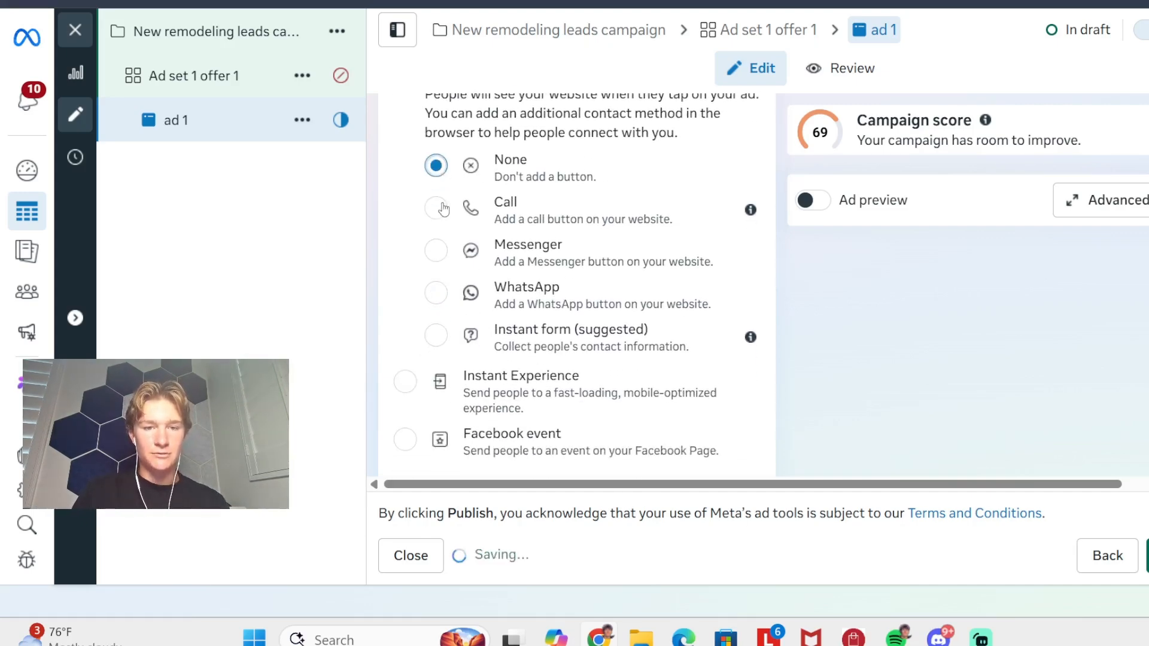
# - Set up an image creative for the ad with the West Texas Junksters junk removal image, leaving the Branding and Website highlights extensions off
pyautogui.scroll(-5, 457, 215)
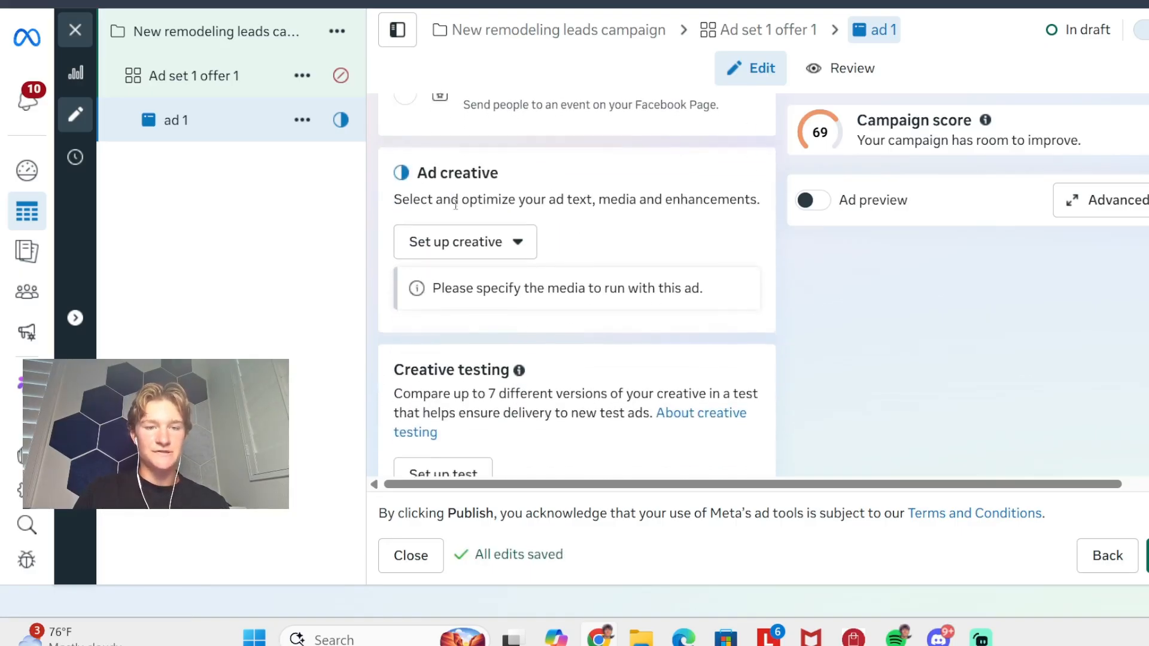
pyautogui.click(453, 249)
pyautogui.click(449, 294)
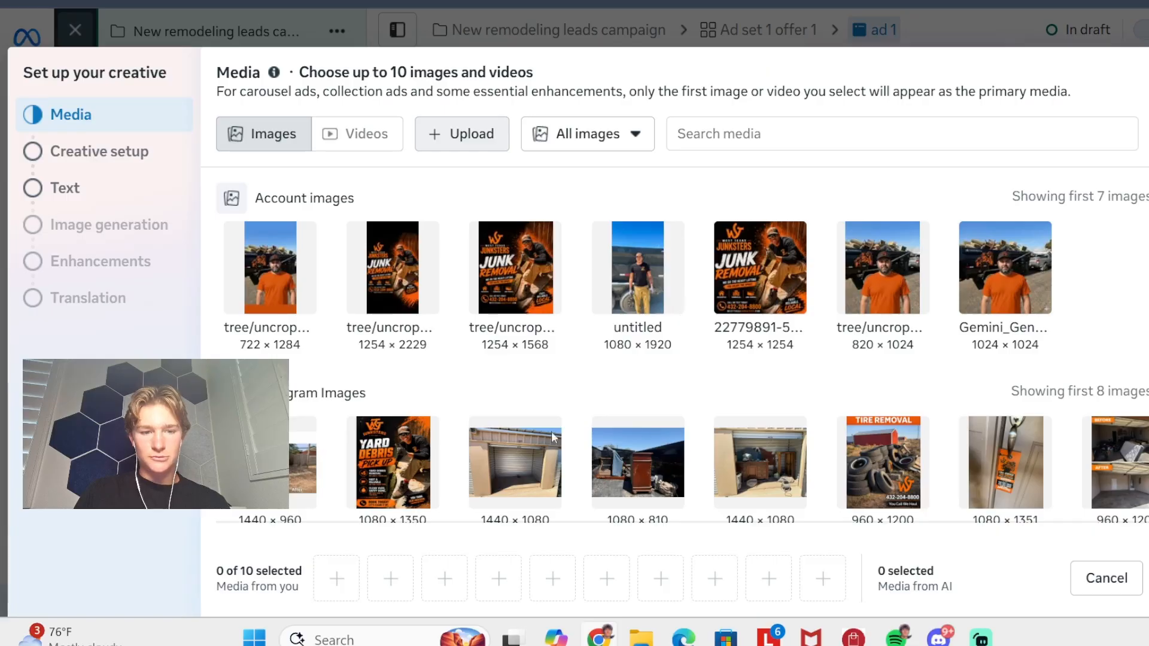
pyautogui.click(365, 296)
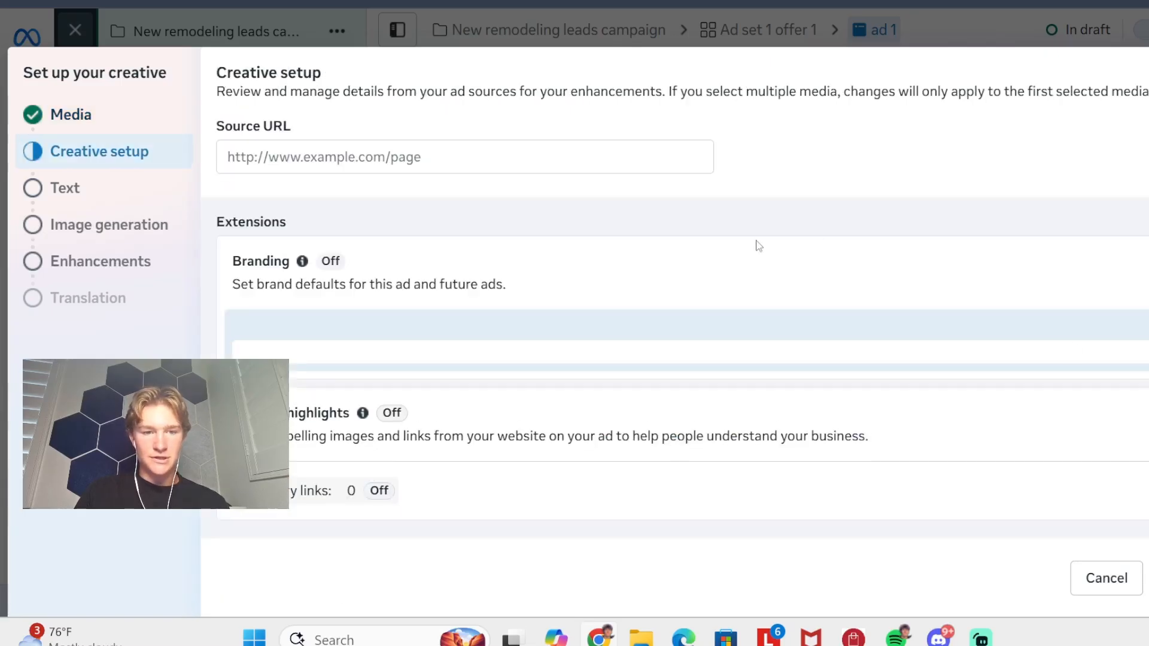
pyautogui.scroll(-5, 592, 393)
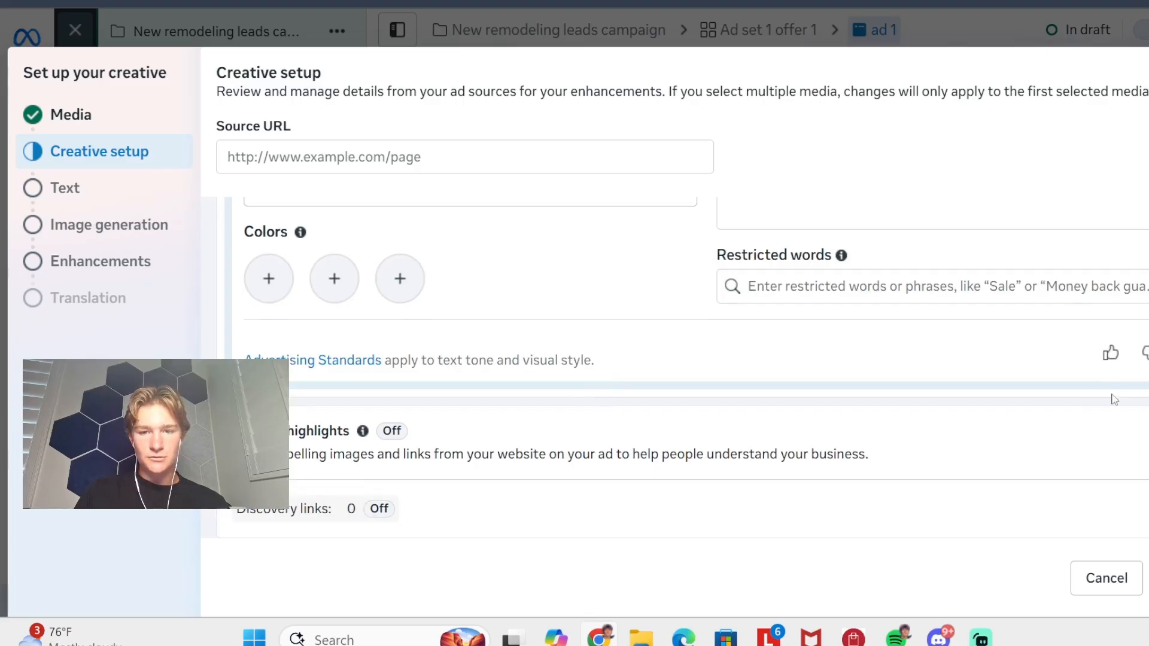
pyautogui.scroll(5, 1114, 399)
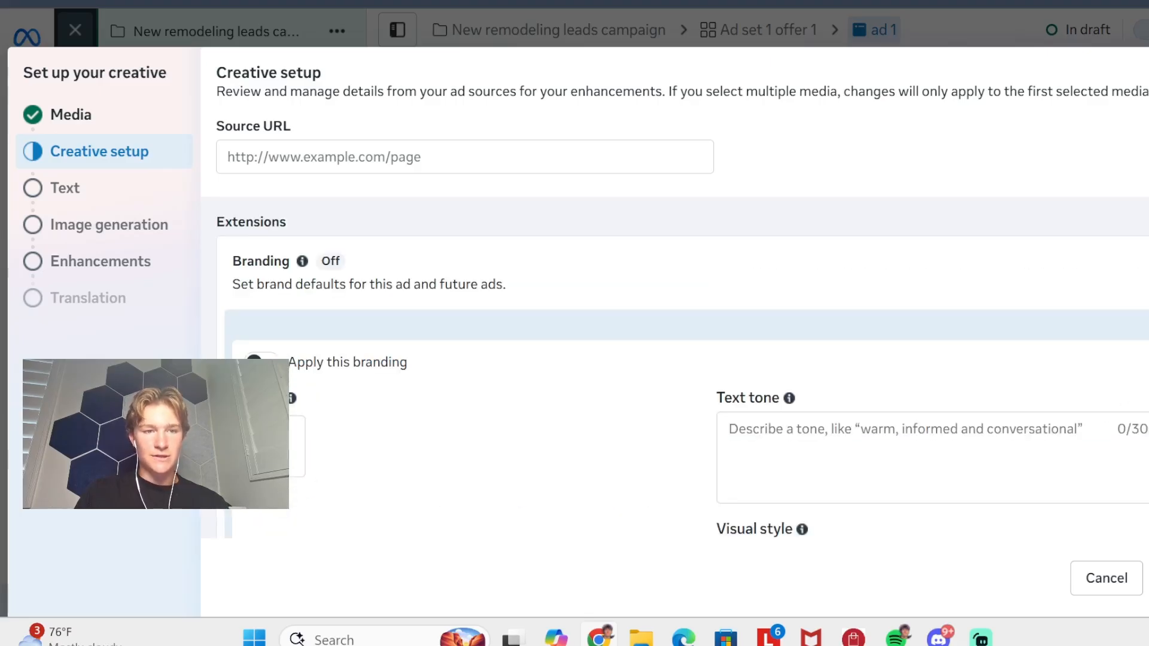
pyautogui.click(1148, 577)
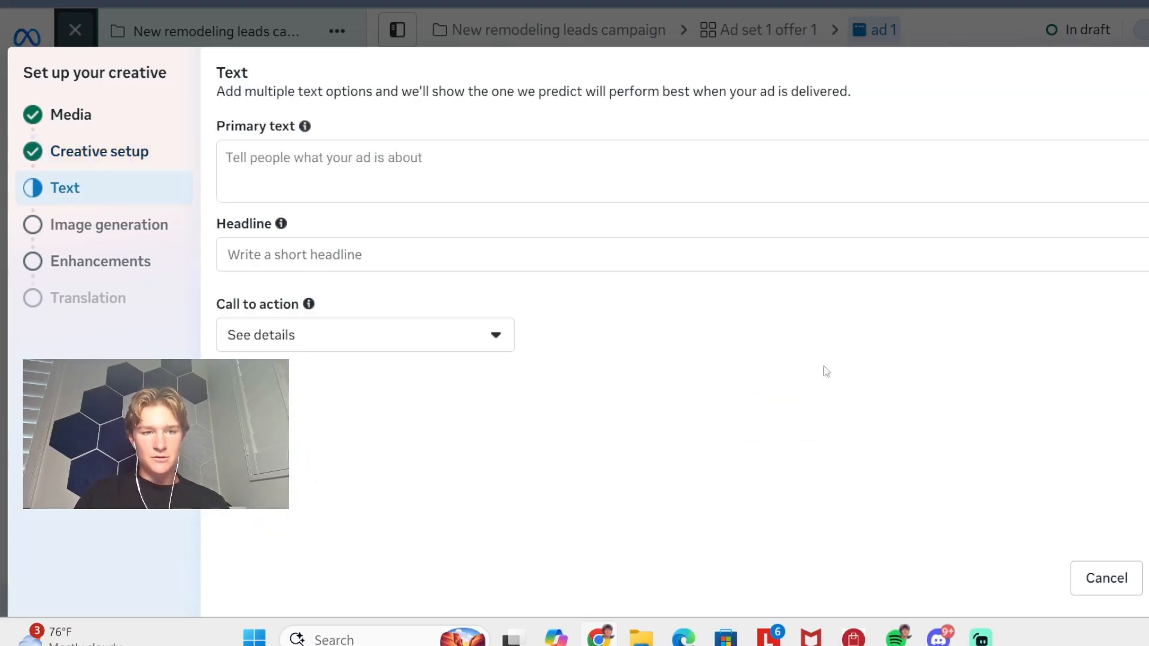
# - Leave the creative's primary text and headline blank and set its call to action to Learn more
pyautogui.click(571, 157)
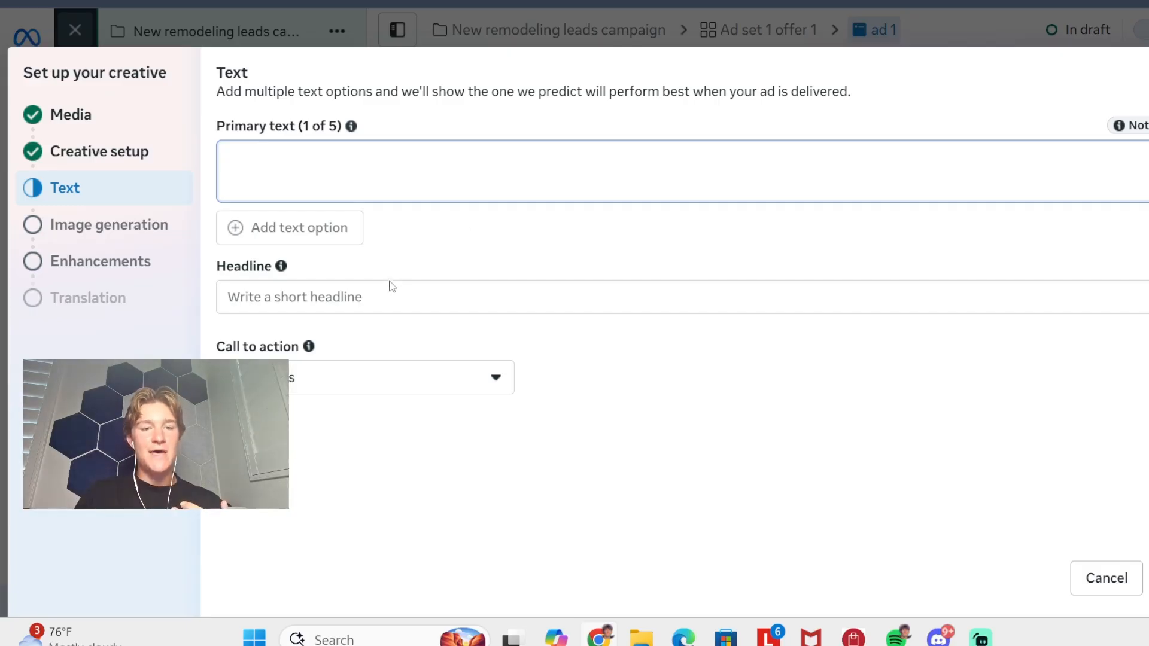
pyautogui.click(368, 295)
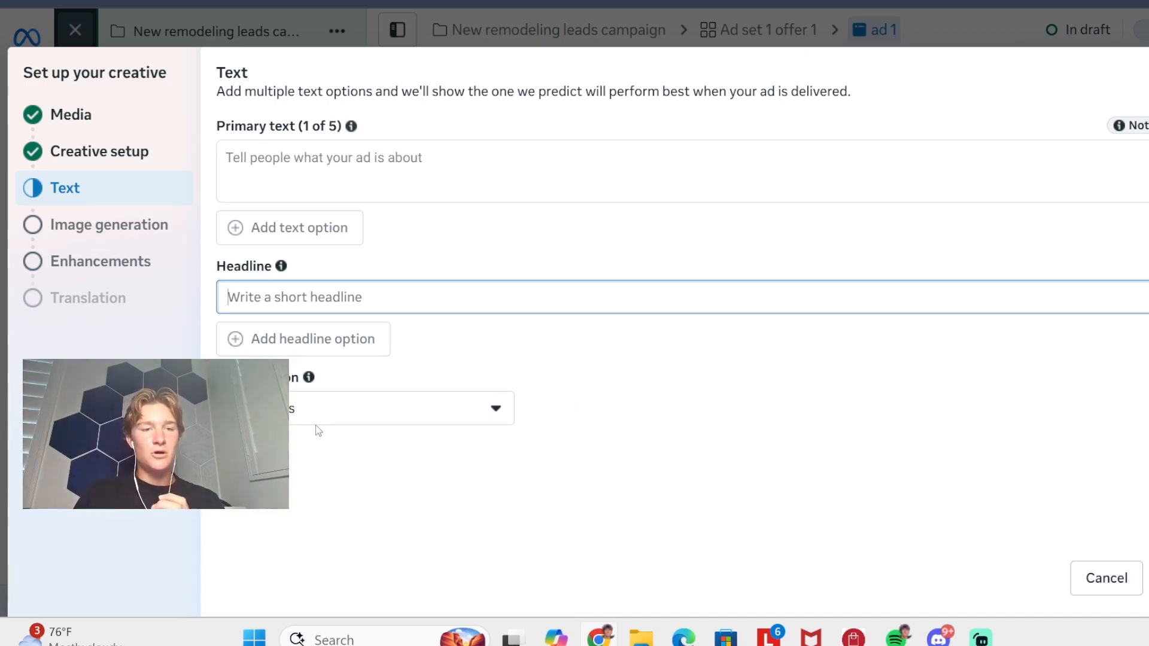
pyautogui.click(331, 419)
pyautogui.scroll(-2, 288, 210)
pyautogui.scroll(1, 300, 281)
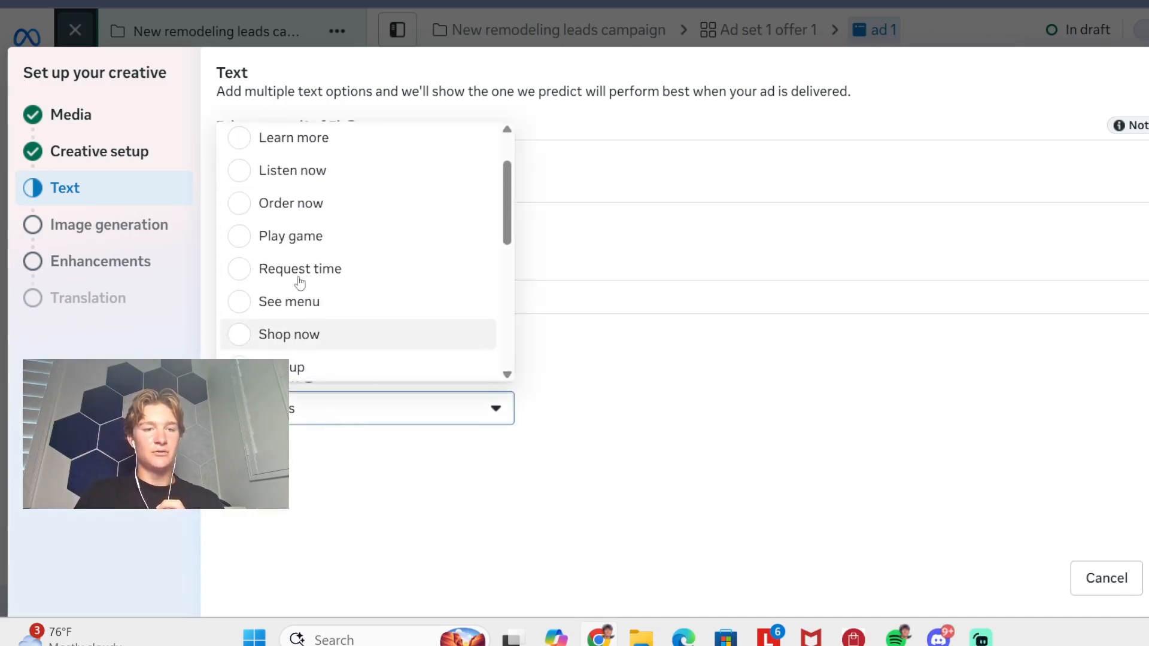
pyautogui.click(252, 141)
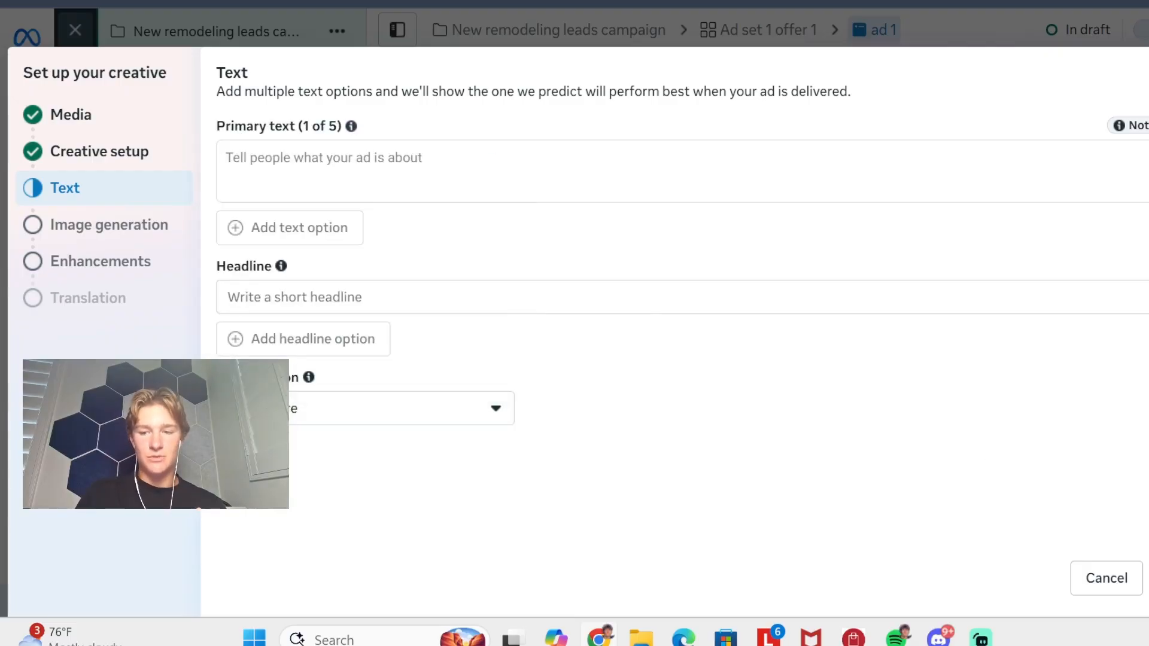
pyautogui.click(1147, 577)
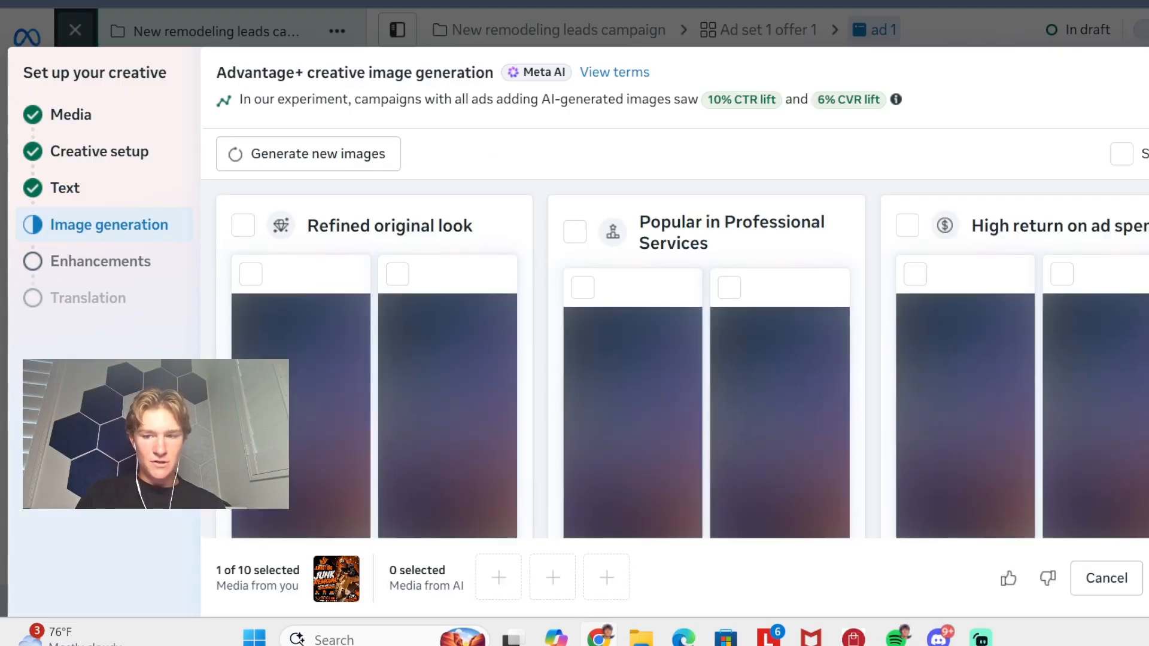
# - Look over the Advantage+ creative image generation options, select none of them, and finish the creative setup
pyautogui.scroll(-5, 1058, 456)
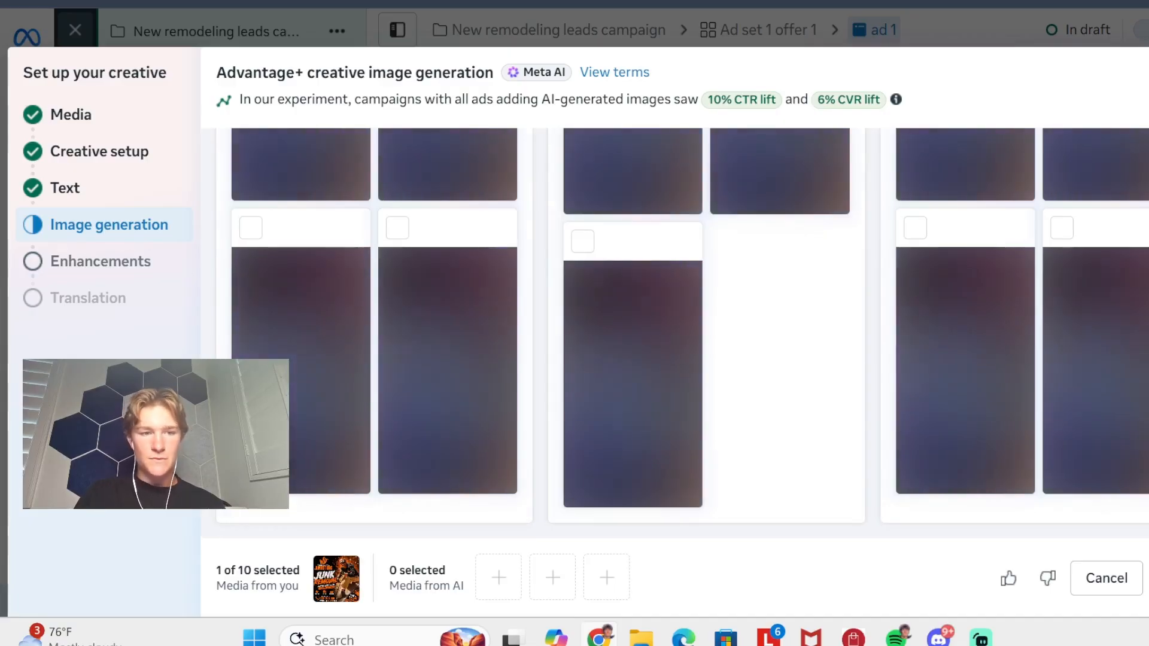
pyautogui.click(1147, 578)
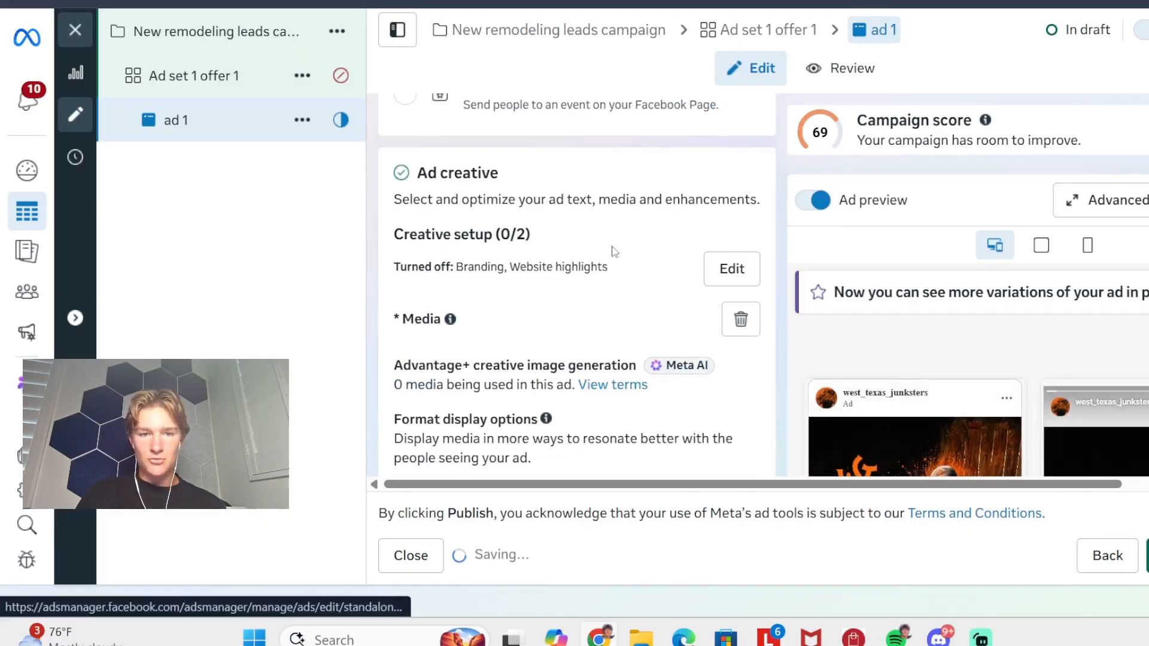
# - Review the ad's creative summary, including media, text, call to action and enhancements, and the creative testing and language sections
pyautogui.scroll(-5, 685, 259)
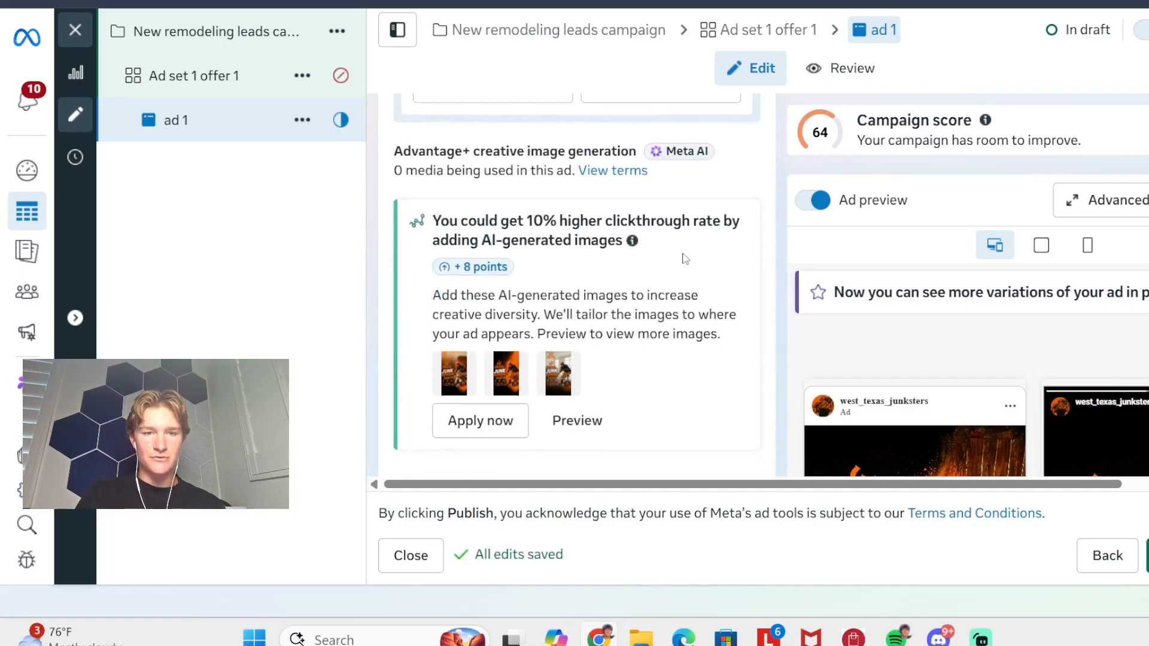
pyautogui.scroll(4, 685, 259)
pyautogui.scroll(-1, 576, 207)
pyautogui.scroll(-10, 574, 202)
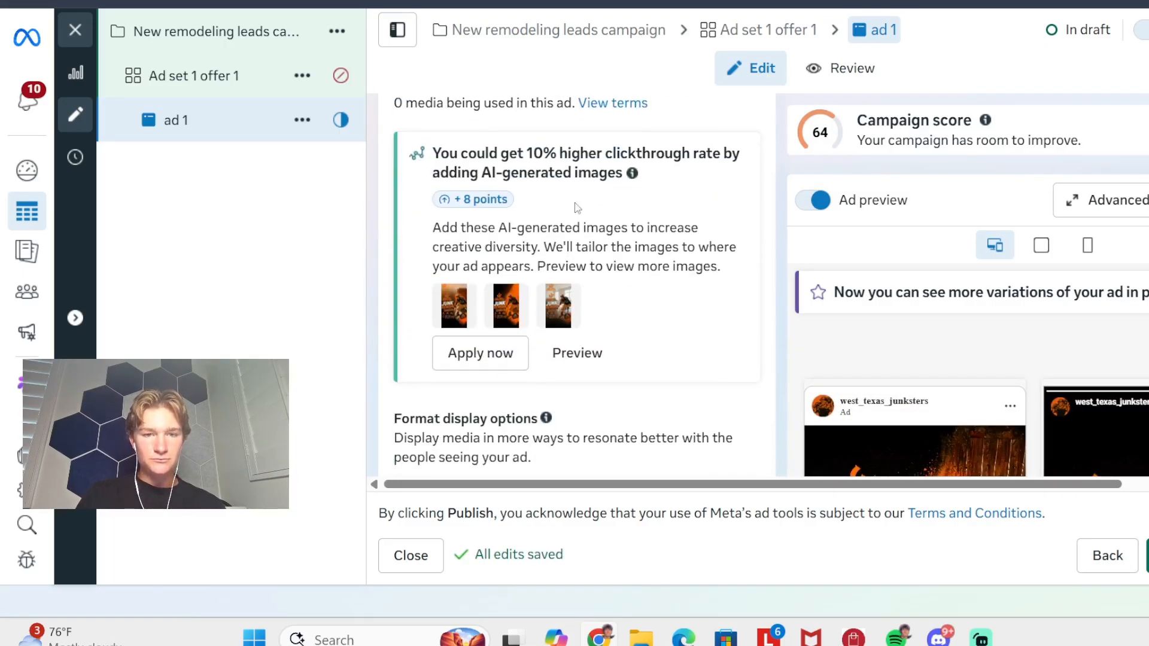
pyautogui.scroll(-3, 566, 256)
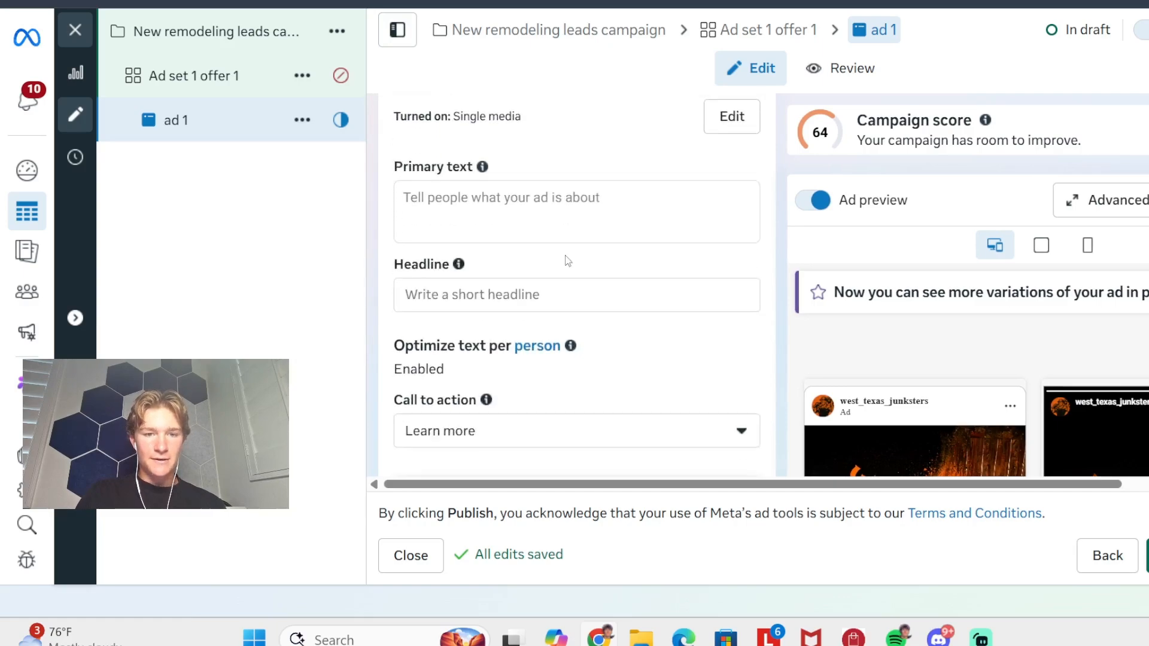
pyautogui.scroll(-5, 436, 156)
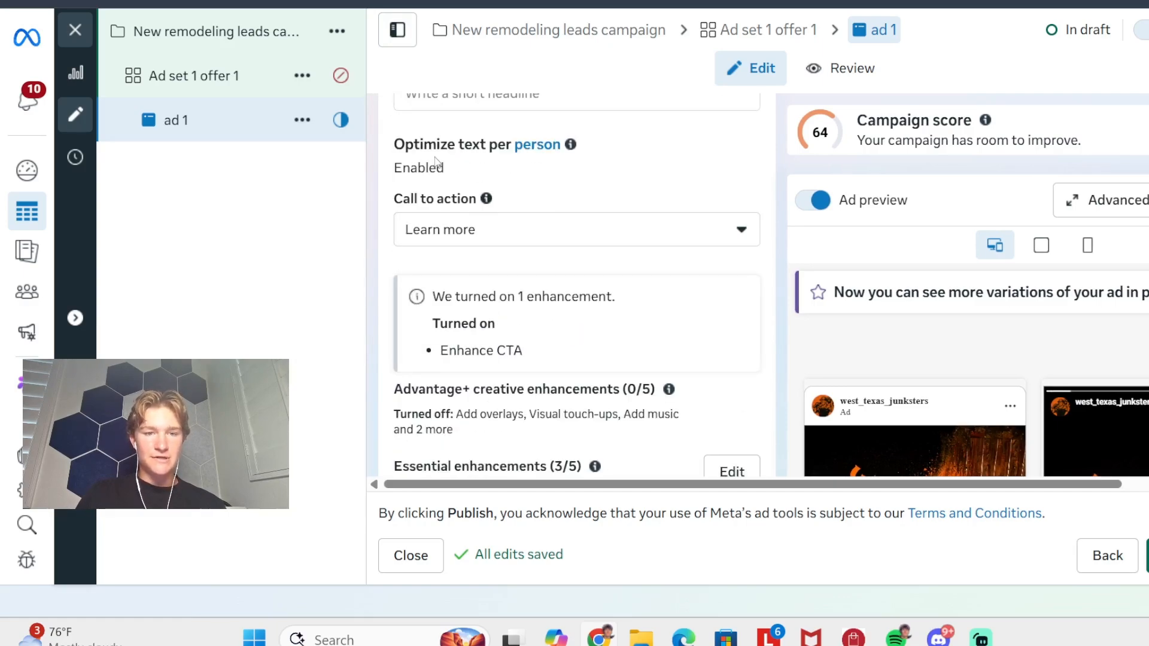
pyautogui.scroll(-2, 465, 191)
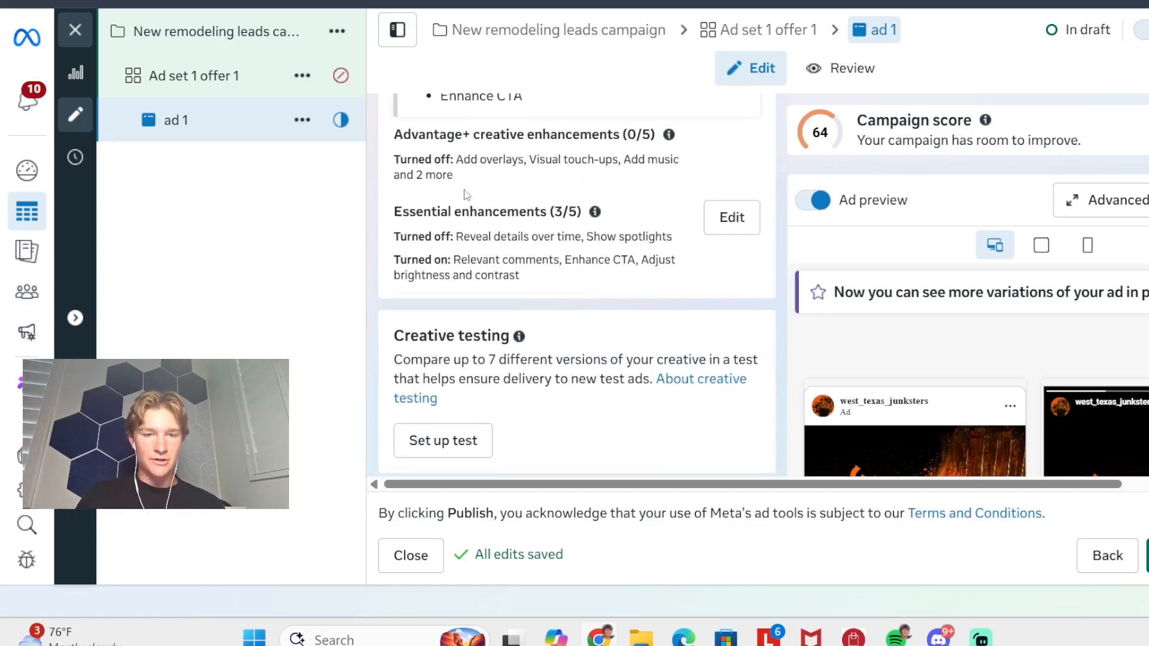
pyautogui.scroll(-5, 573, 213)
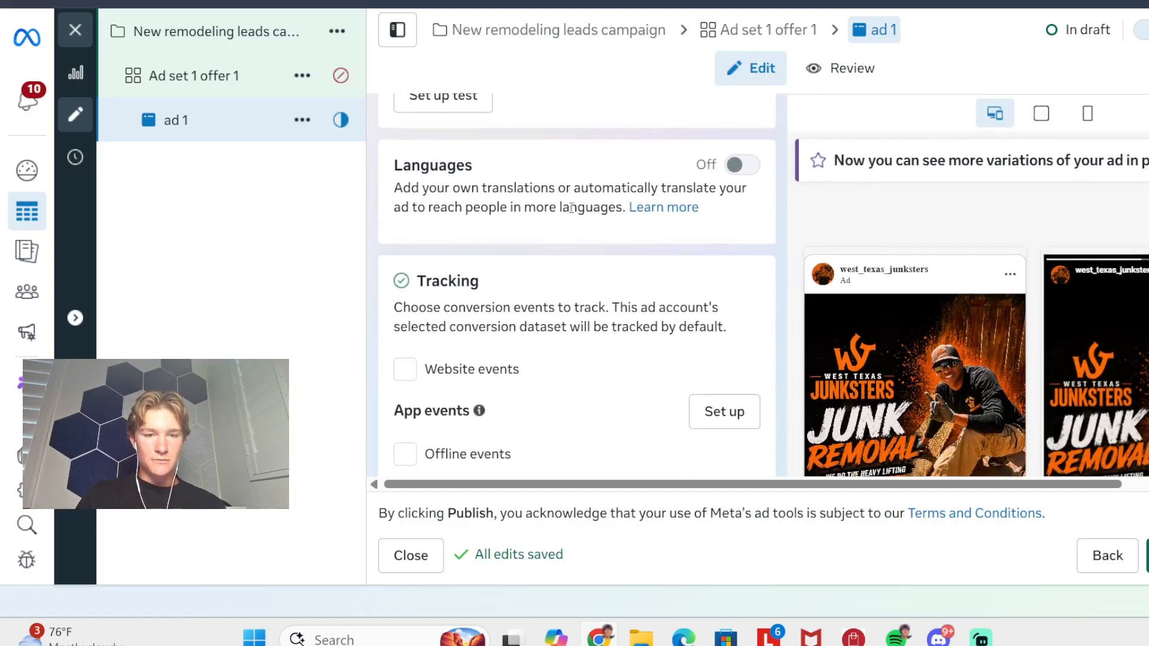
# - Try tracking website events for the ad, and turn the option off again
pyautogui.scroll(-4, 573, 212)
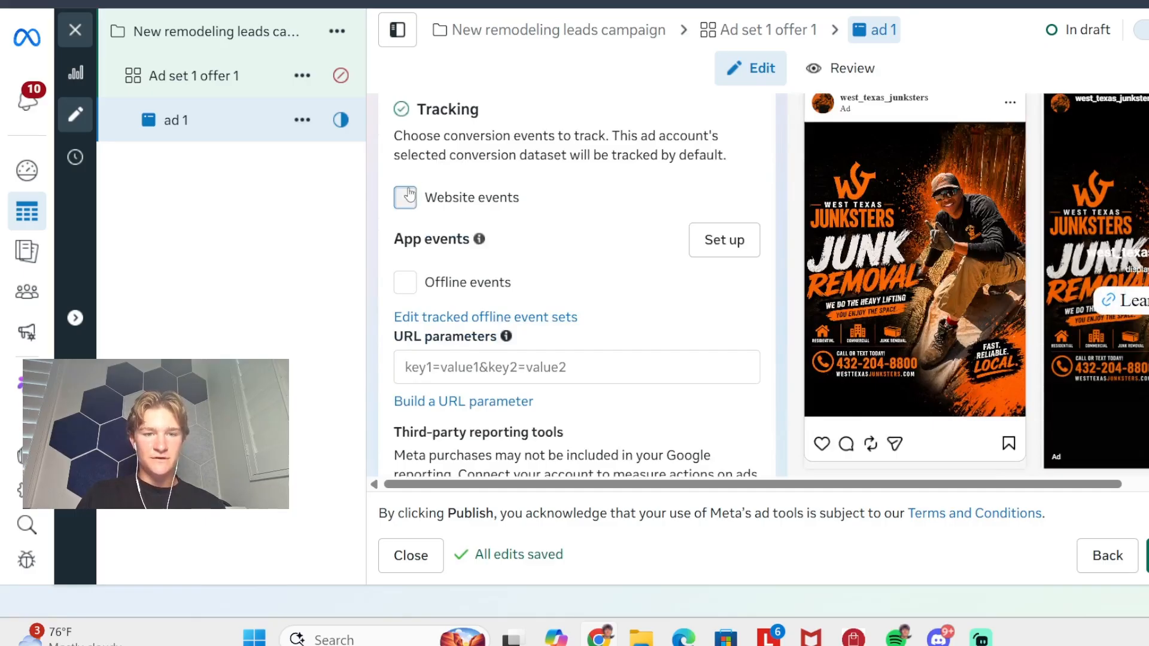
pyautogui.click(407, 195)
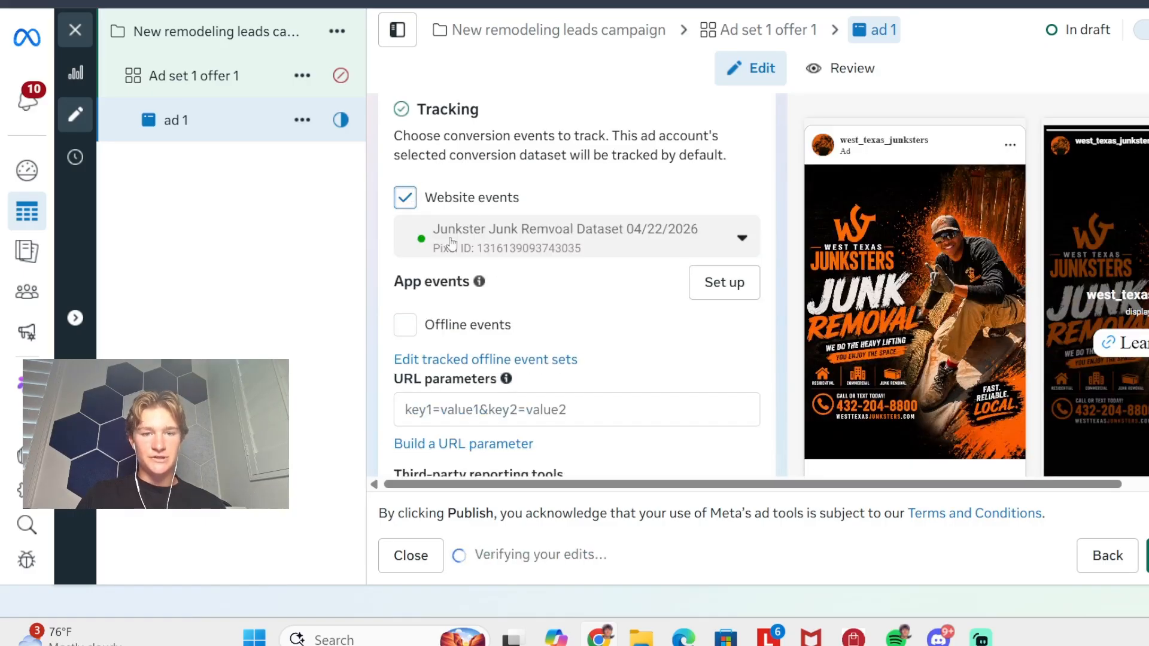
pyautogui.click(417, 192)
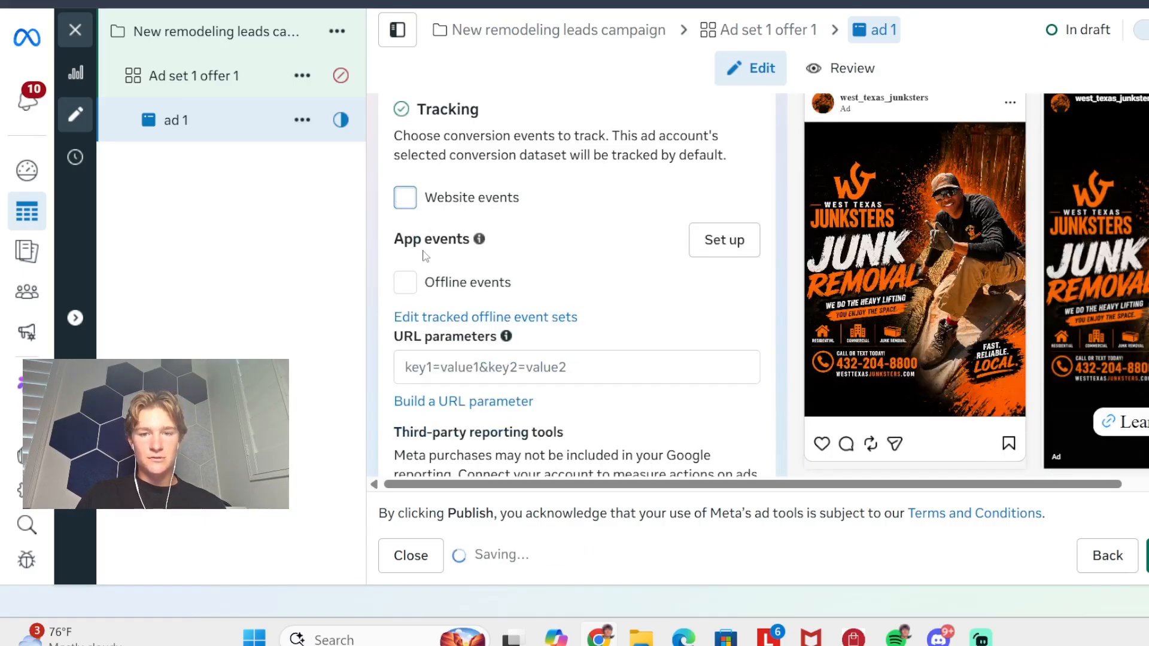
pyautogui.scroll(-2, 423, 254)
pyautogui.scroll(15, 424, 254)
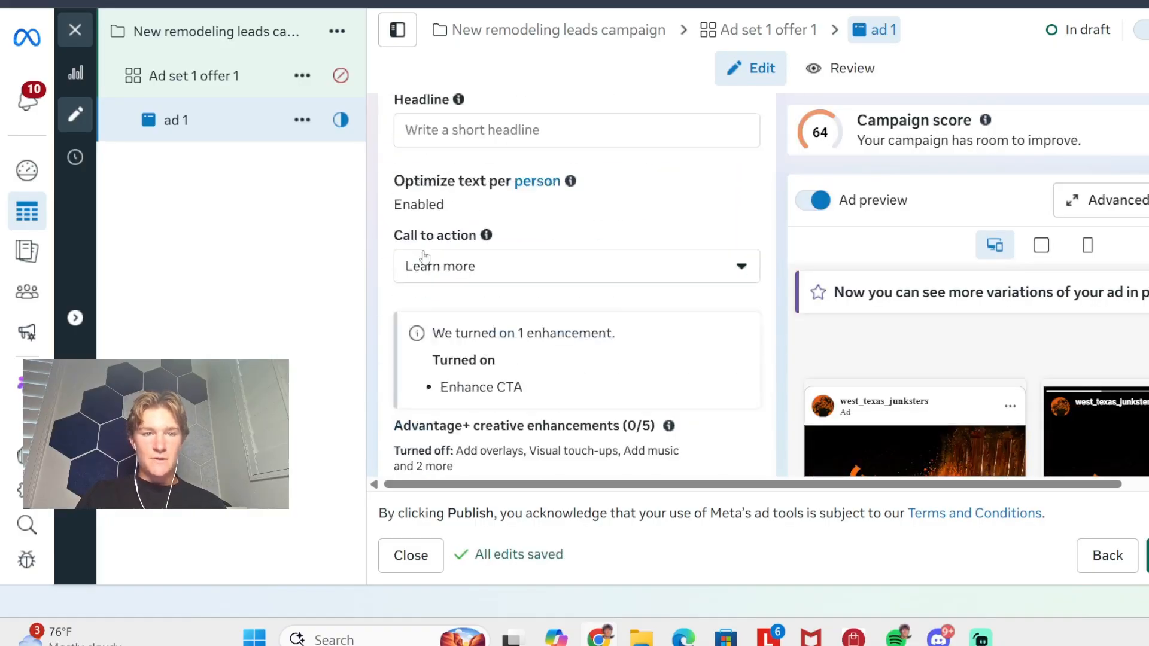
pyautogui.scroll(5, 423, 251)
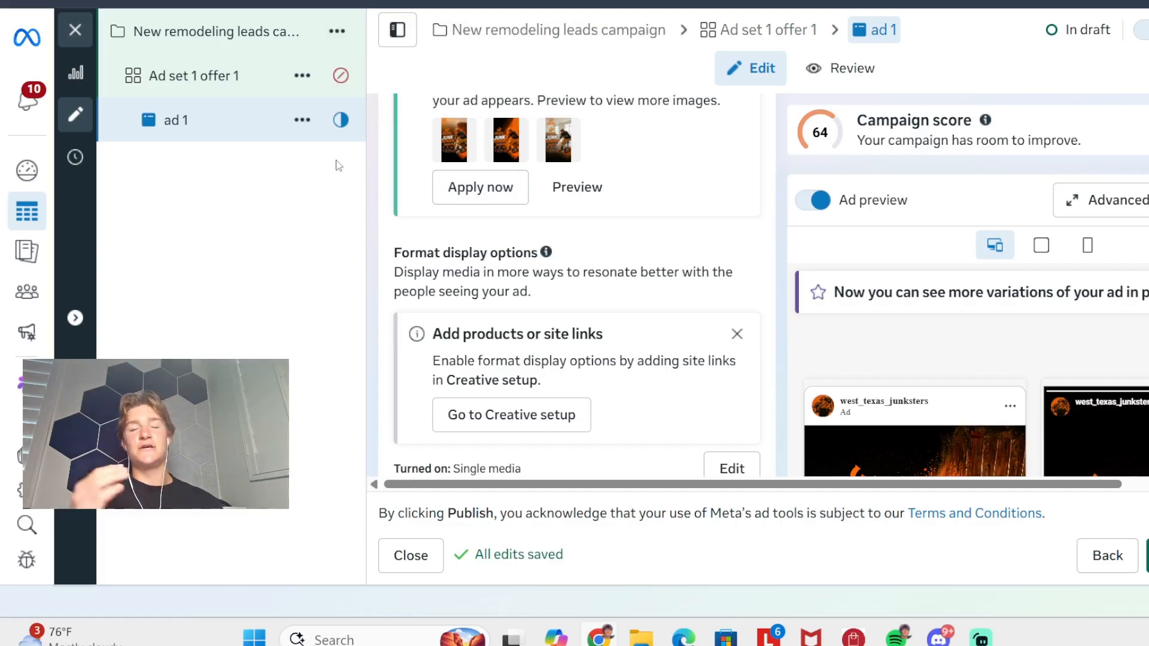
# - Quick duplicate the ad set "Ad set 1 offer 1" and rename the copy "Ad set 2 offer 2"
pyautogui.click(302, 75)
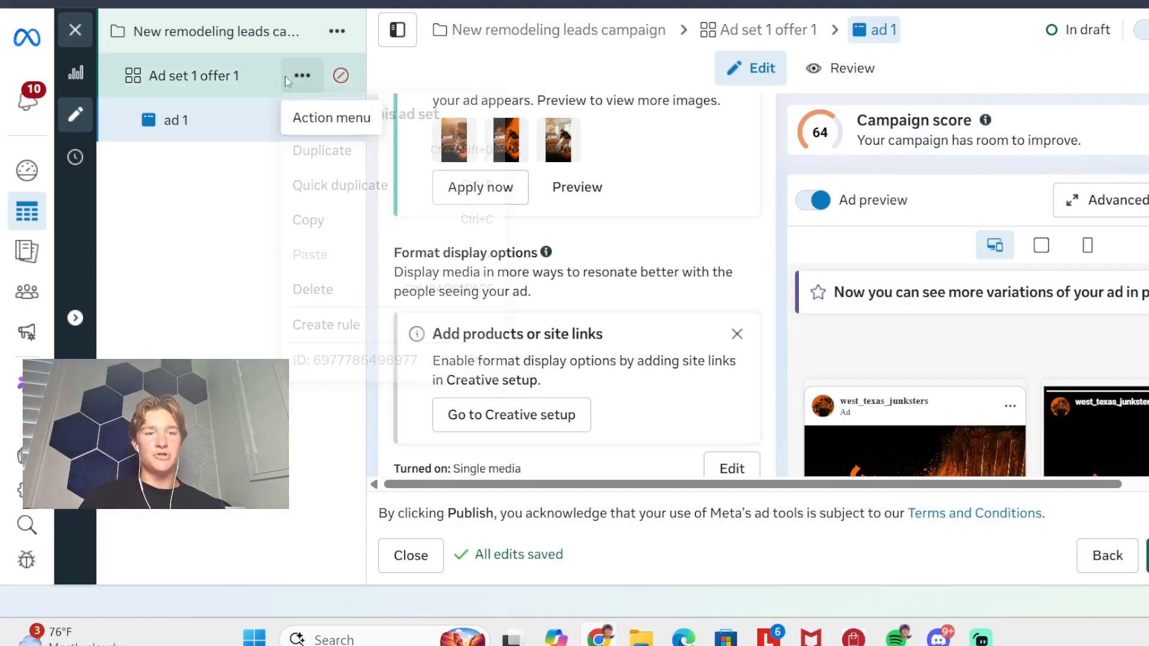
pyautogui.click(359, 187)
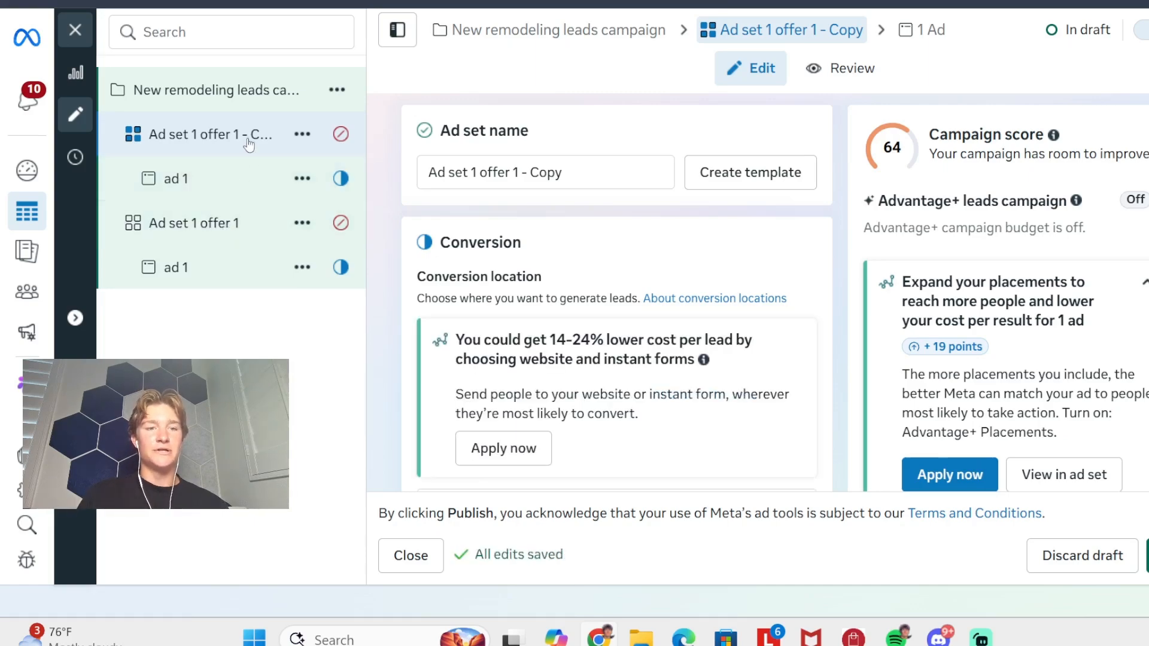
pyautogui.click(585, 172)
pyautogui.press('BackSpace')
pyautogui.press('BackSpace')
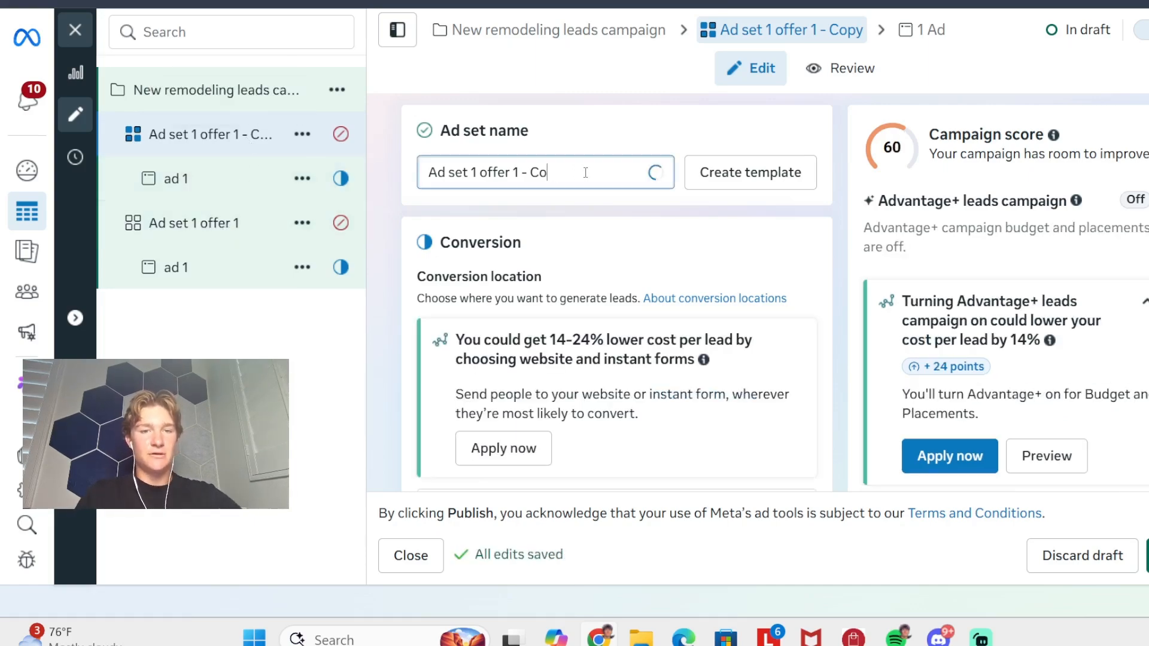
pyautogui.press('BackSpace')
pyautogui.press('BackSpace')
pyautogui.press('BackSpace')
pyautogui.press('BackSpace')
pyautogui.press('BackSpace')
pyautogui.press('BackSpace')
pyautogui.press('BackSpace')
pyautogui.press('BackSpace')
pyautogui.press('BackSpace')
pyautogui.press('BackSpace')
pyautogui.press('BackSpace')
pyautogui.press('BackSpace')
pyautogui.press('BackSpace')
pyautogui.press('BackSpace')
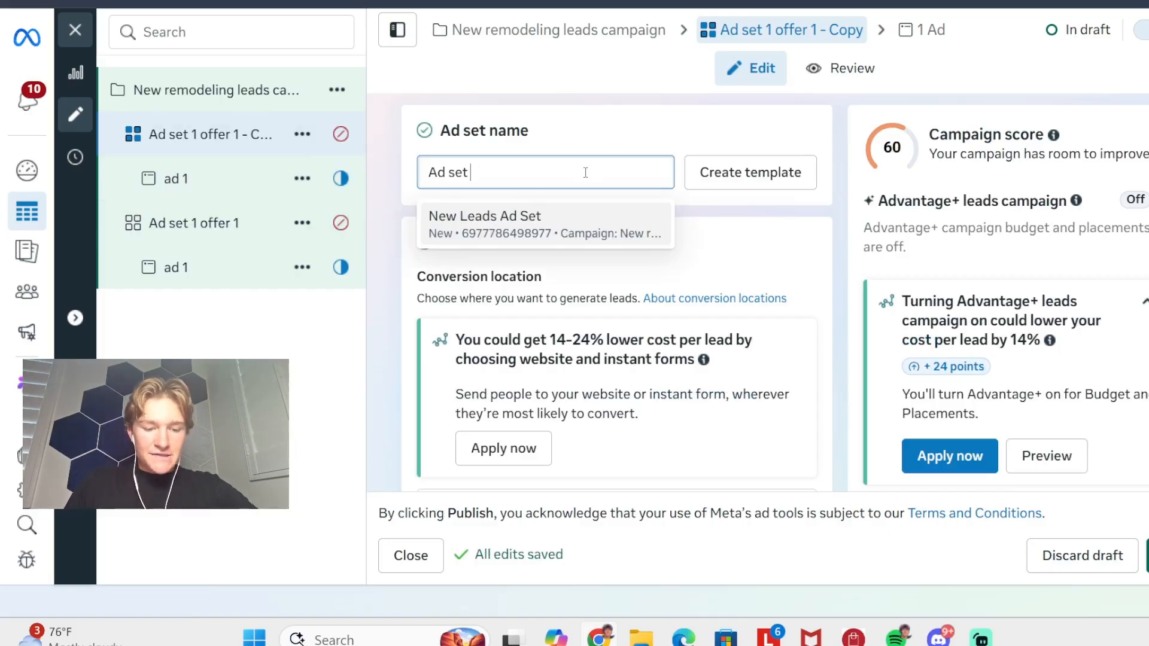
pyautogui.write('2 offer 2')
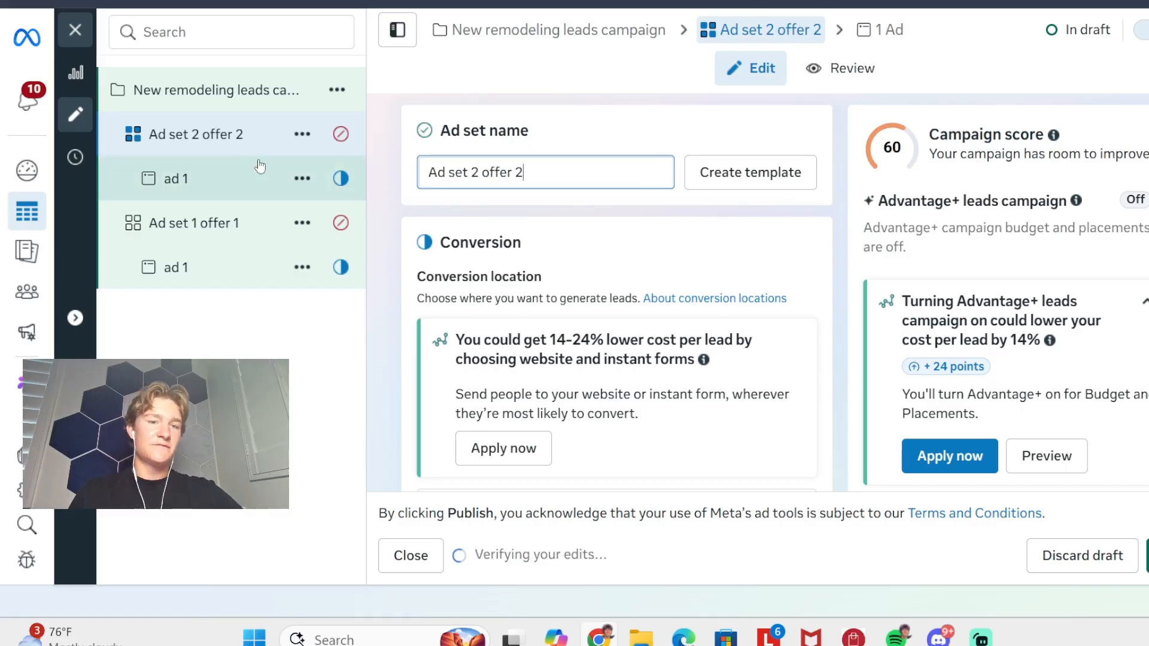
# - Open the ad under Ad set 2 offer 2 and rename it "ad 22"
pyautogui.click(208, 198)
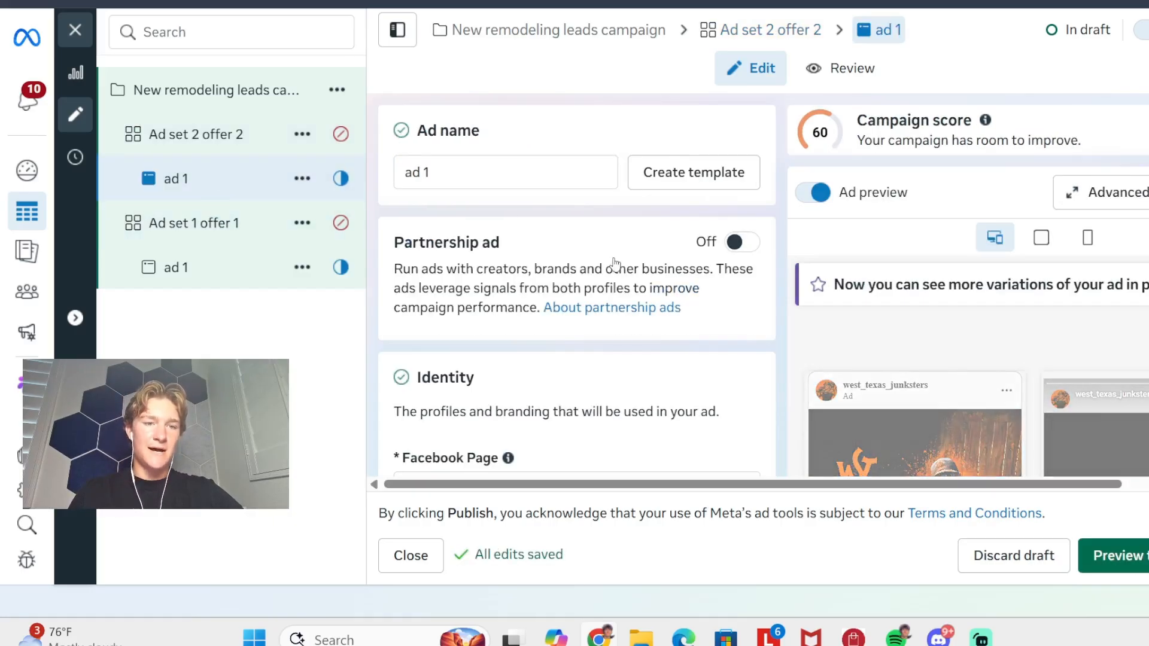
pyautogui.scroll(-1, 548, 209)
pyautogui.click(478, 109)
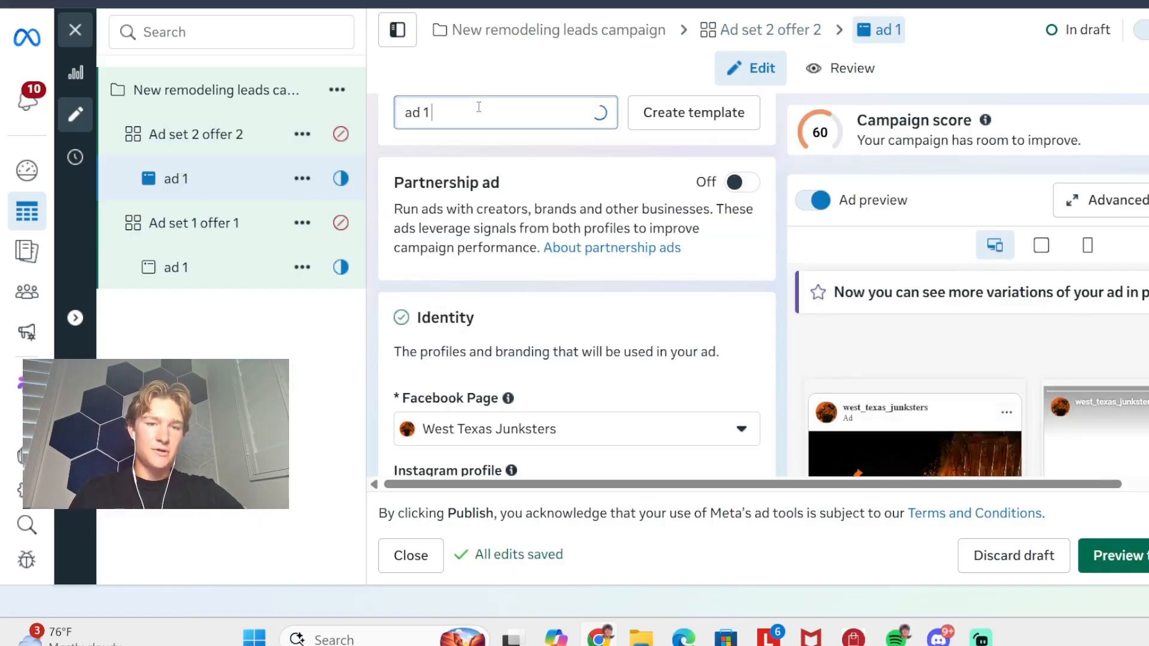
pyautogui.press('BackSpace')
pyautogui.press('BackSpace')
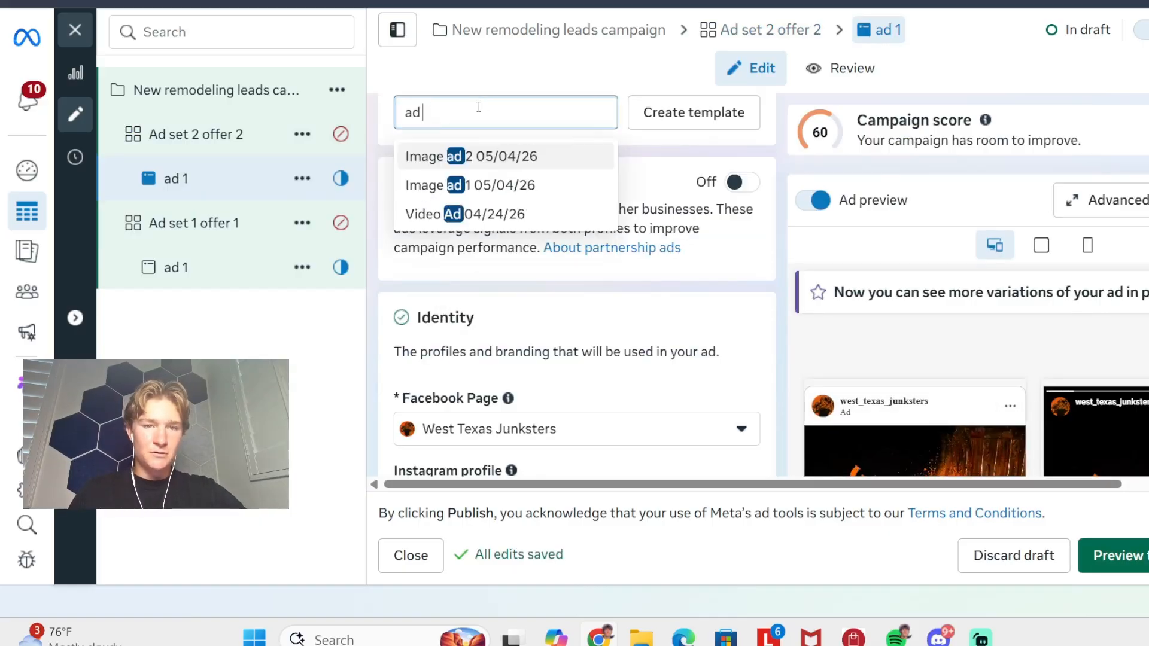
pyautogui.write('22')
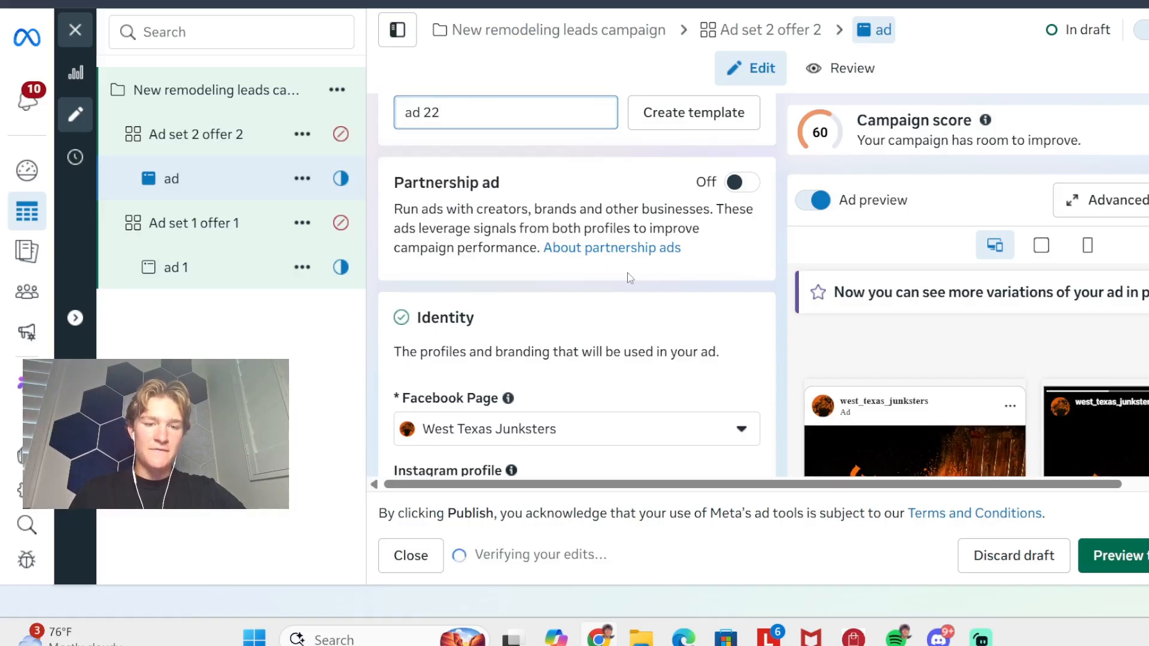
# - Correct the name of the ad under Ad set 2 offer 2 to "ad 2"
pyautogui.scroll(-5, 630, 278)
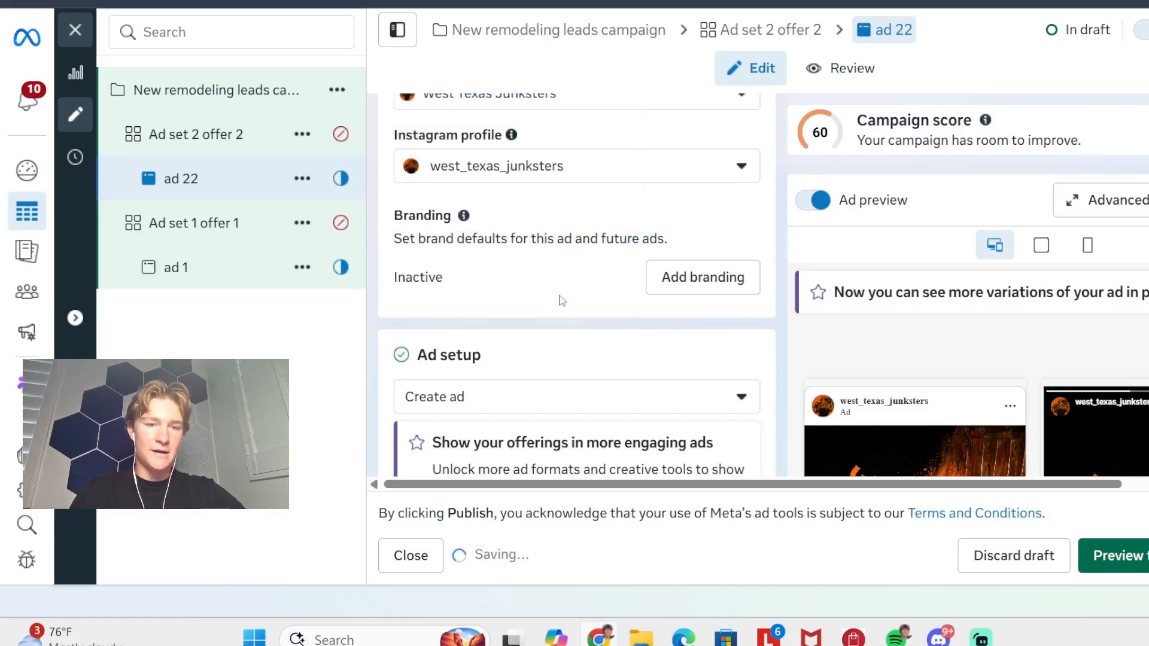
pyautogui.press('BackSpace')
# - Remove the uploaded junk removal image from ad 2's creative setup
pyautogui.scroll(-10, 561, 300)
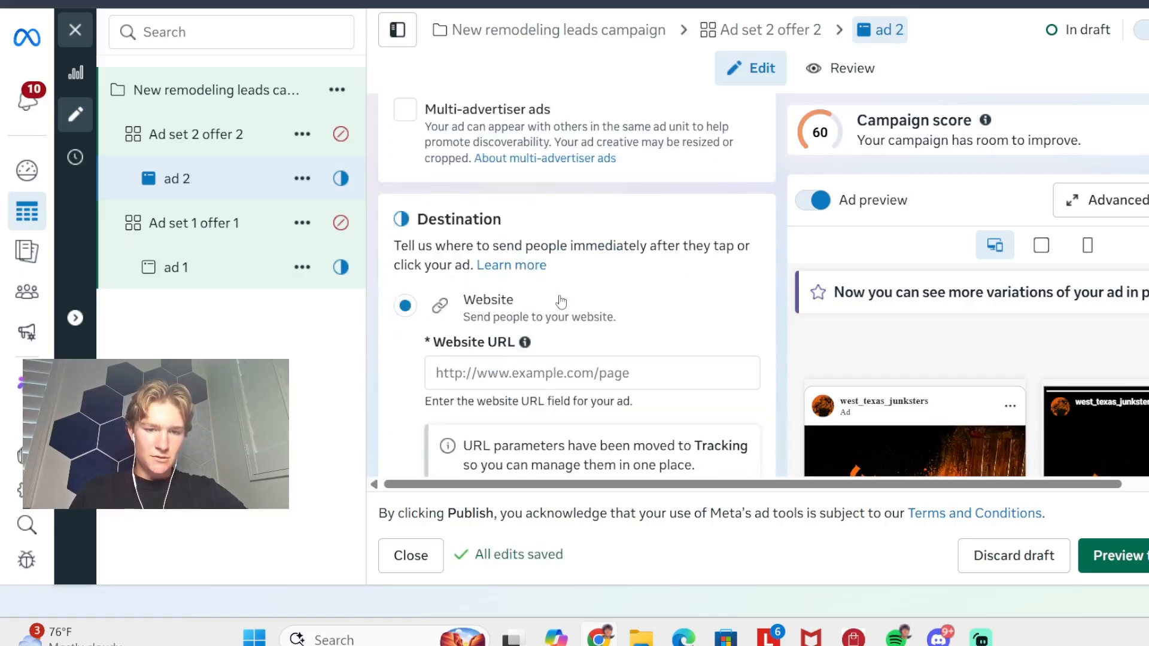
pyautogui.scroll(-15, 561, 300)
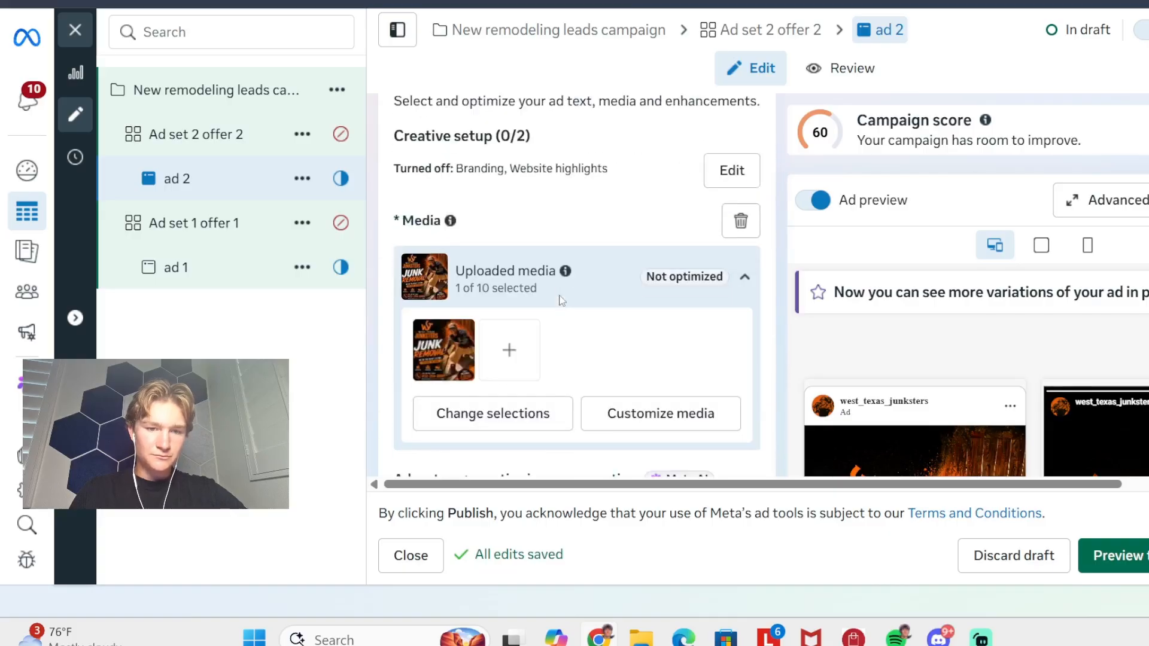
pyautogui.scroll(-3, 561, 301)
pyautogui.scroll(3, 667, 184)
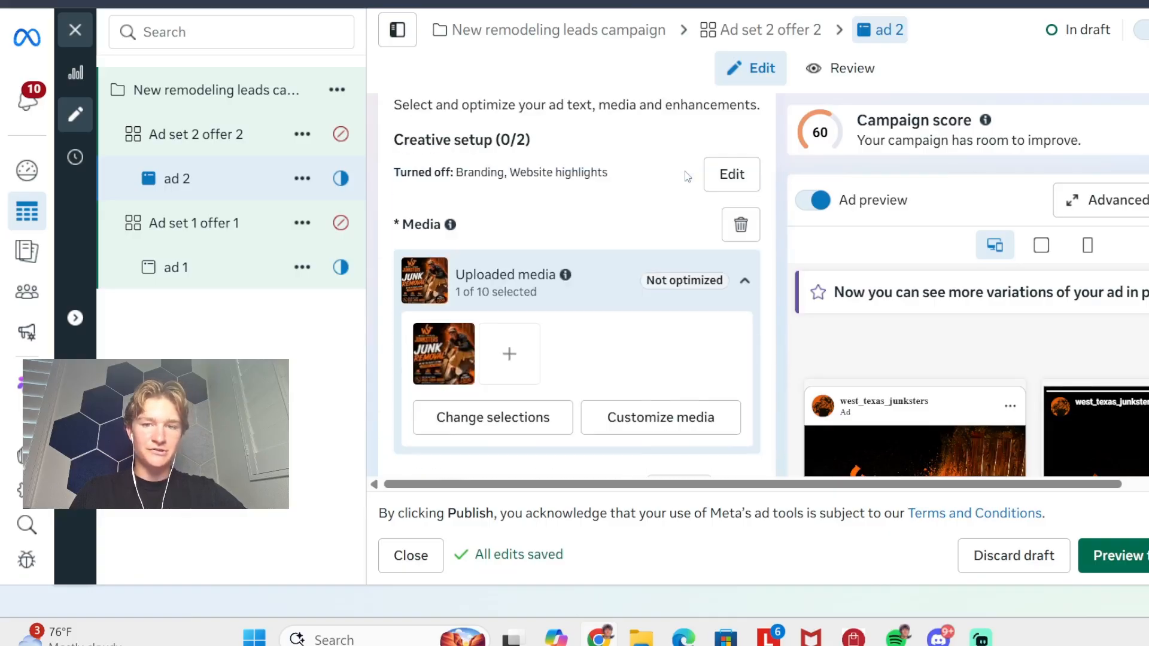
pyautogui.click(740, 225)
# - Look at the creative formats offered for ad 2 and close the choices without picking one
pyautogui.click(481, 147)
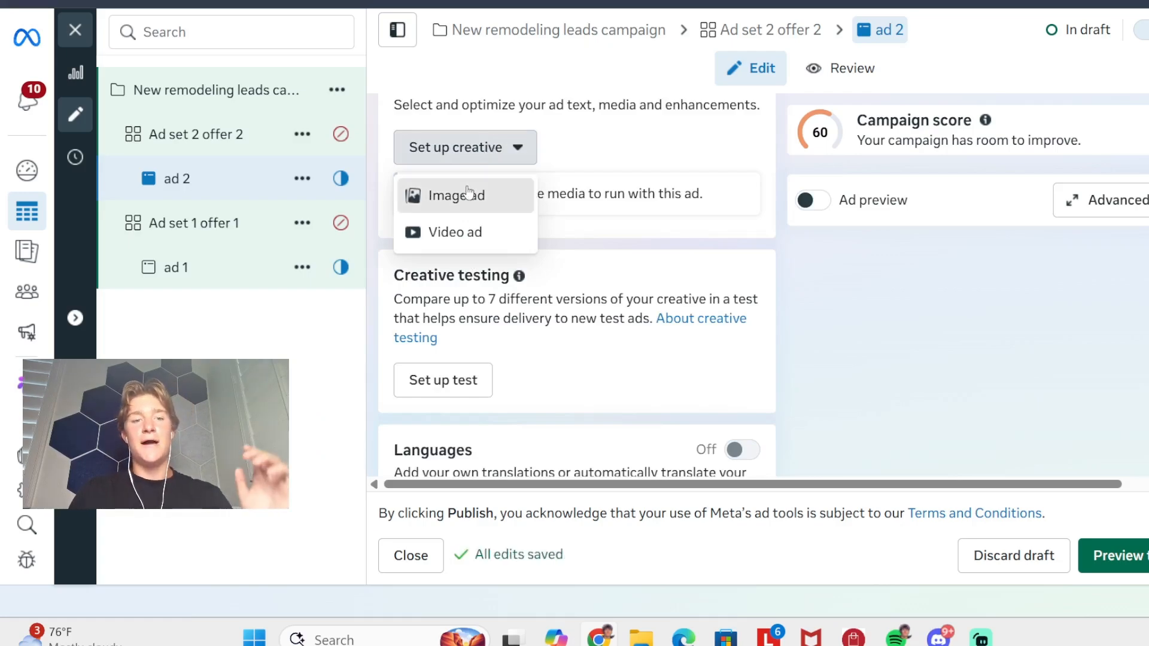
pyautogui.moveTo(468, 192); pyautogui.dragTo(537, 174)
pyautogui.click(572, 154)
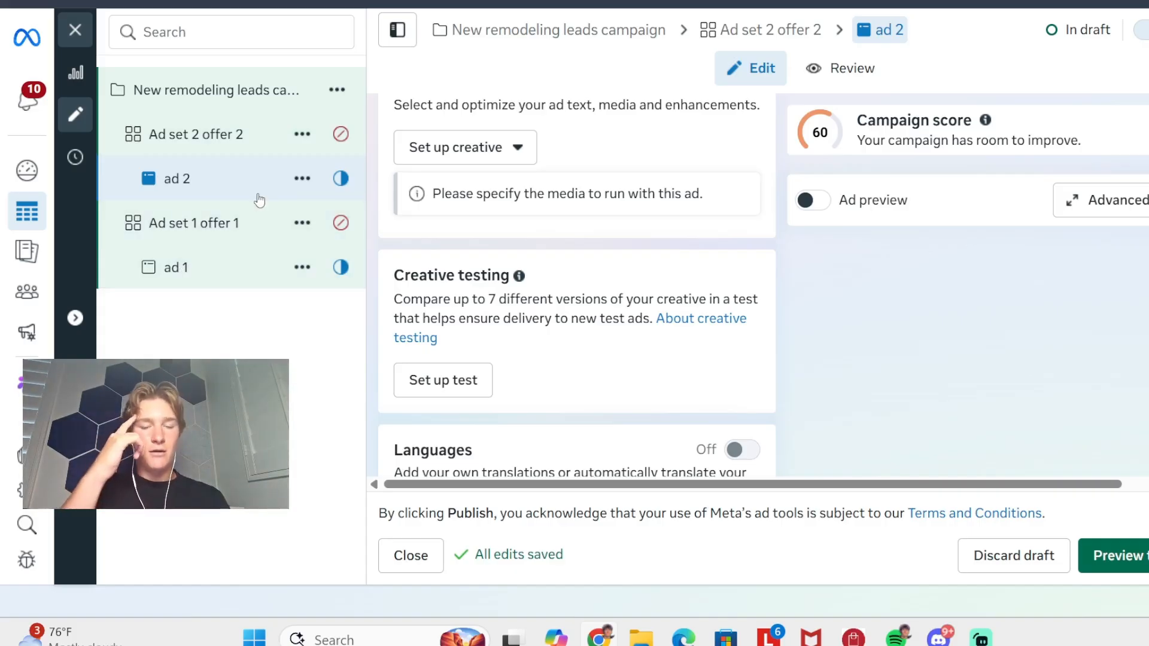
pyautogui.scroll(-5, 550, 113)
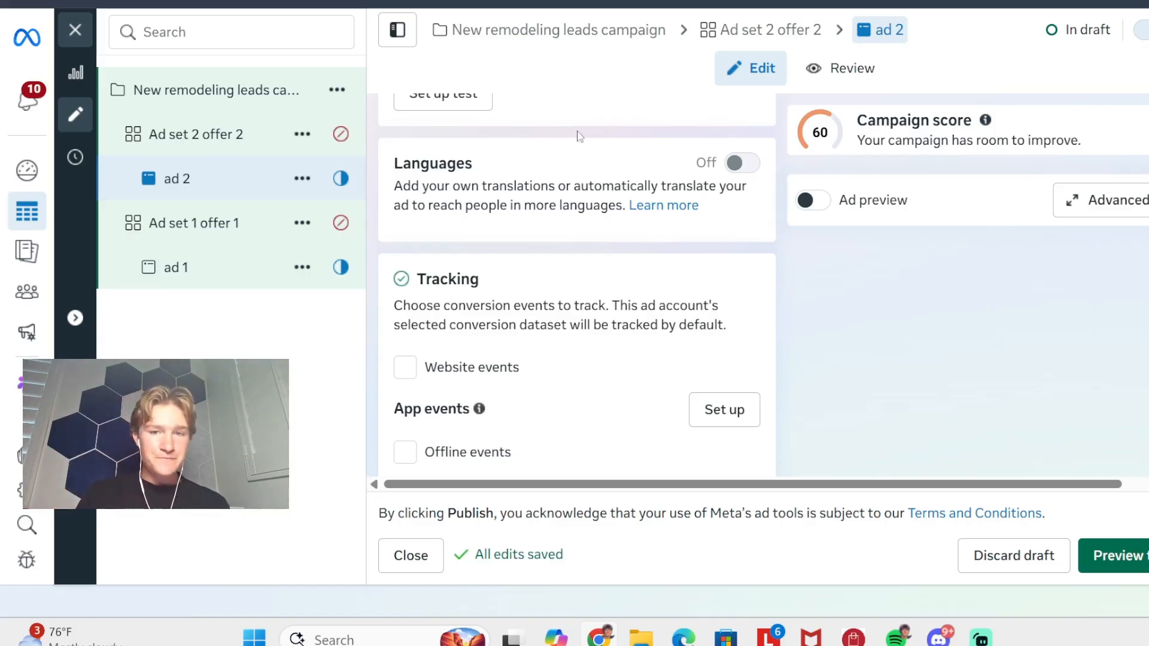
pyautogui.scroll(-2, 579, 136)
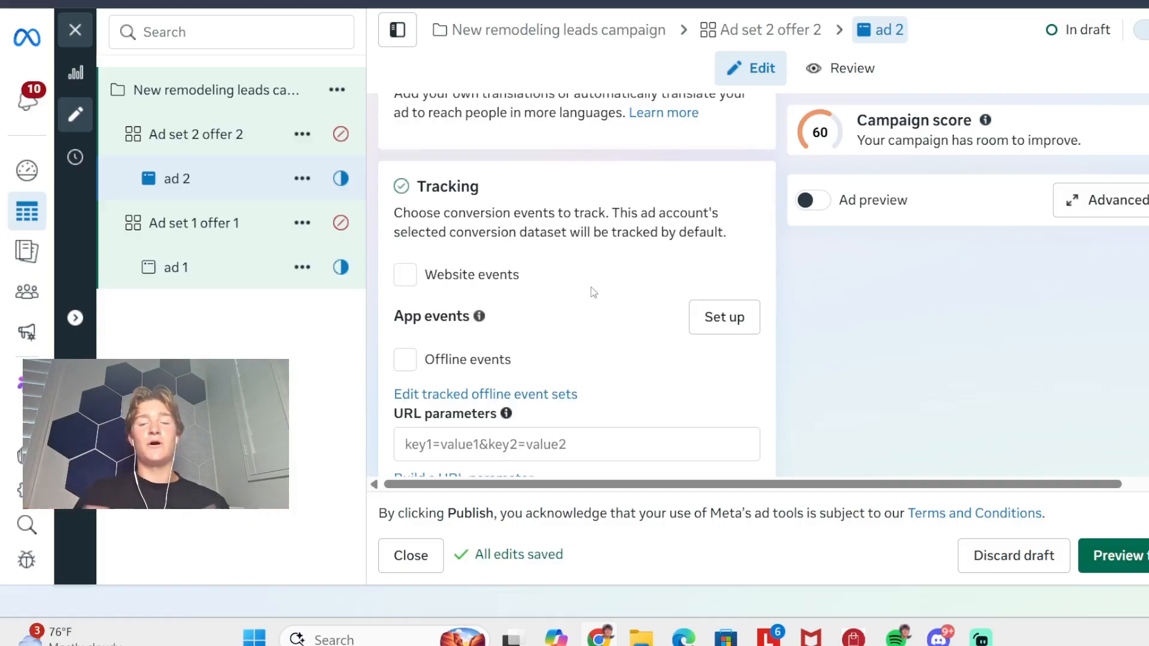